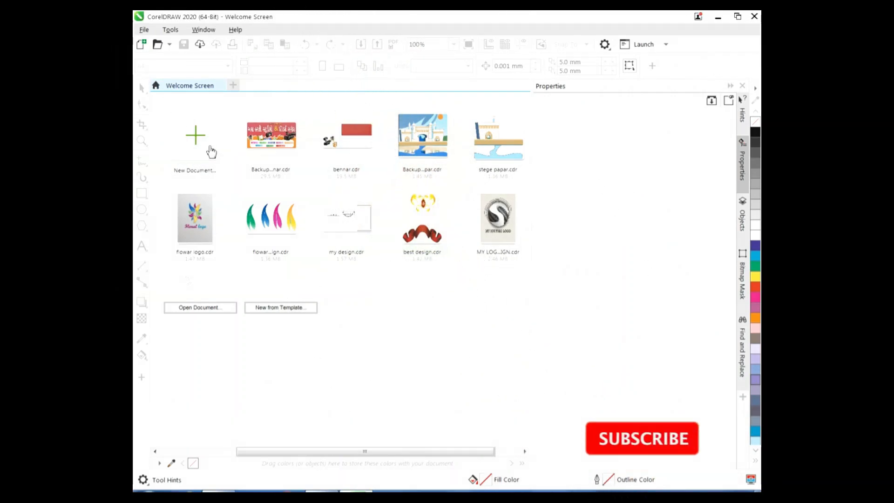
Create a new blank 55 × 90 mm portrait document at 300 dpi
click(210, 149)
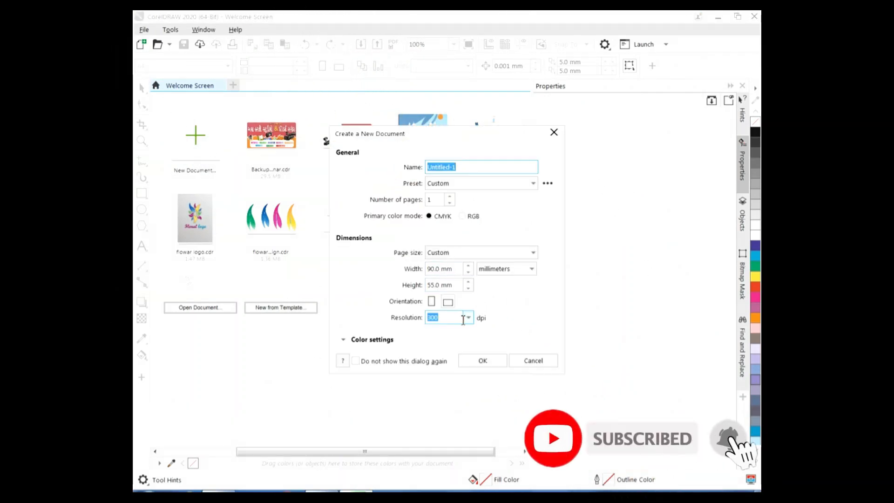
click(431, 301)
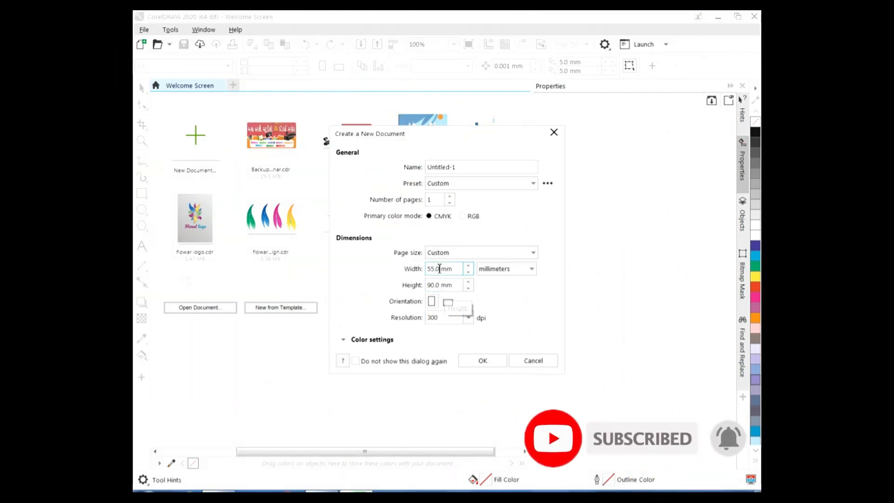
click(482, 361)
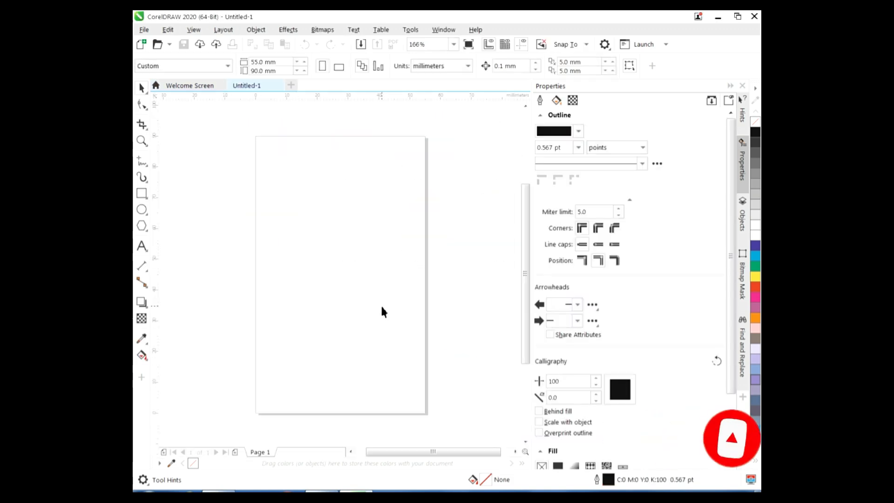
Turn the page to landscape 90 × 55 mm and unlock the page-edge guidelines
click(339, 66)
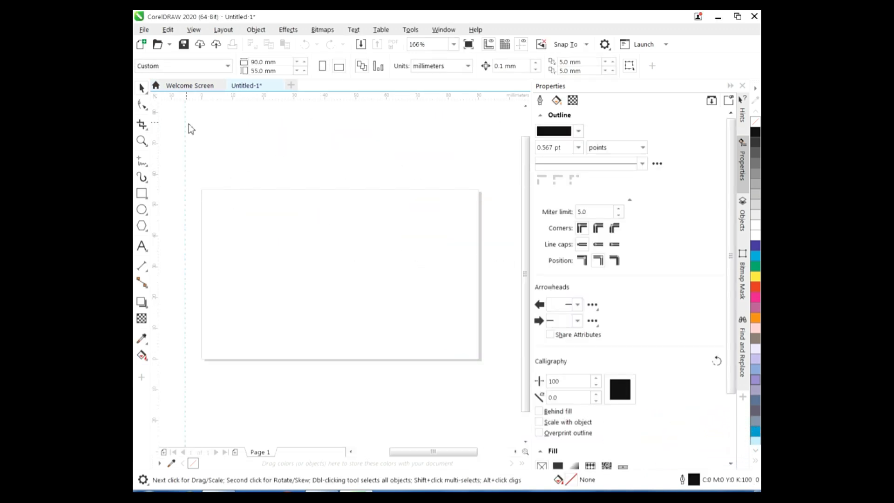
drag(203, 128, 202, 128)
drag(476, 121, 476, 100)
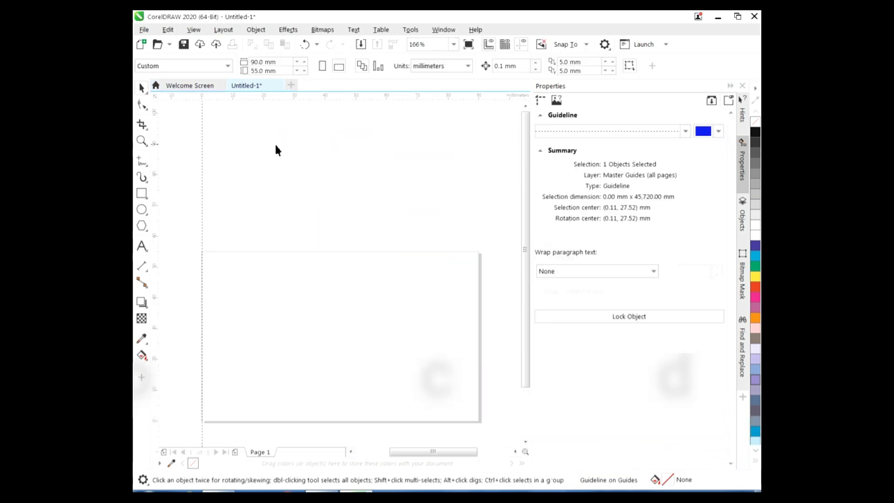
click(479, 222)
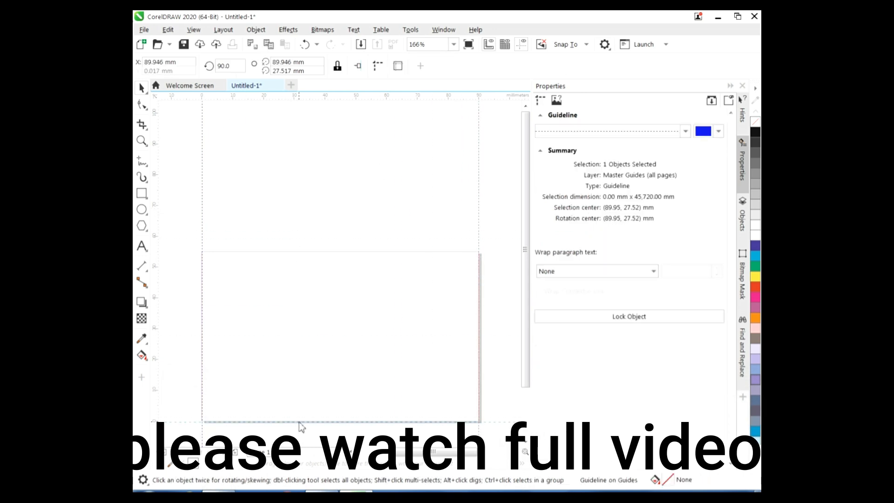
click(318, 252)
click(478, 204)
click(203, 203)
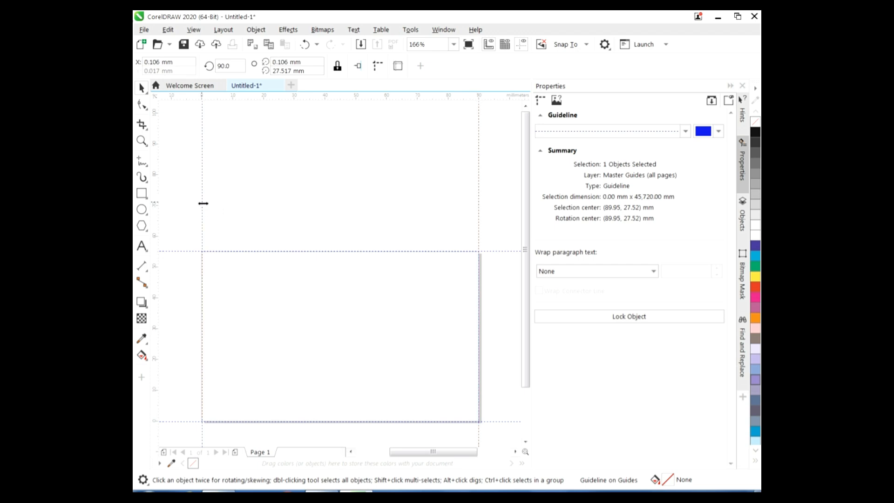
click(337, 66)
click(385, 252)
click(337, 66)
Add a 90 × 55 mm rectangle exactly covering the page
key(Escape)
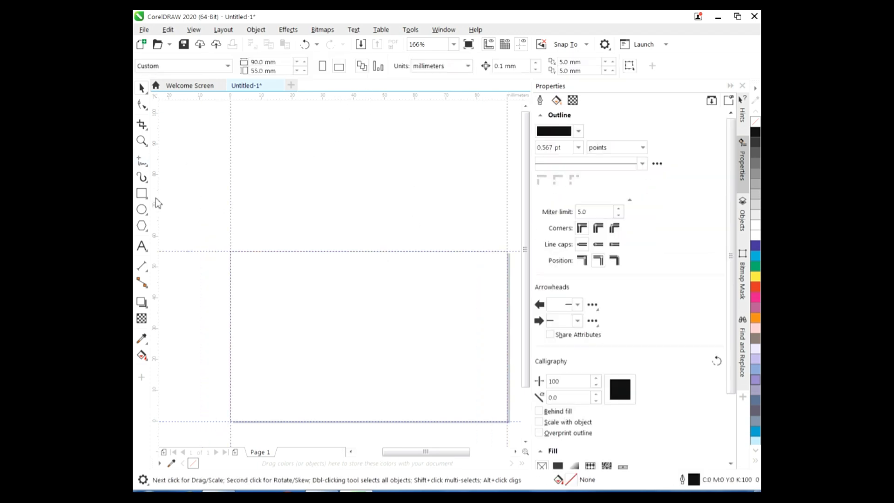
double_click(142, 193)
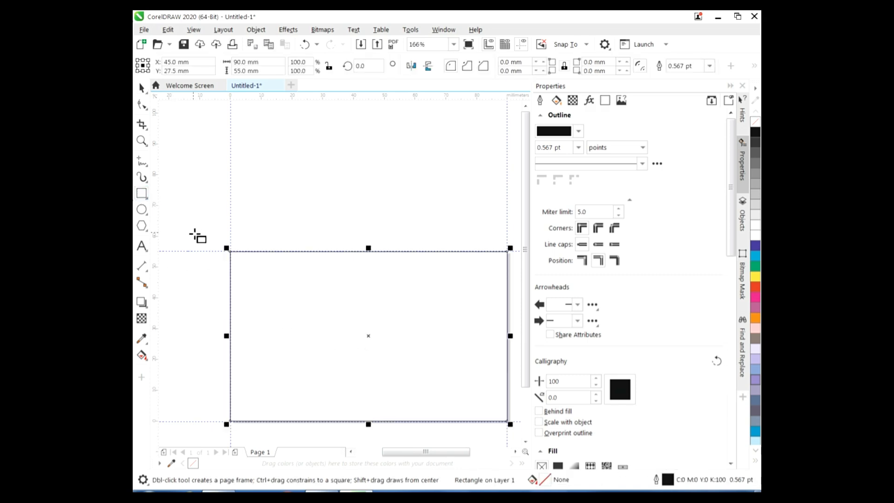
click(141, 87)
click(203, 185)
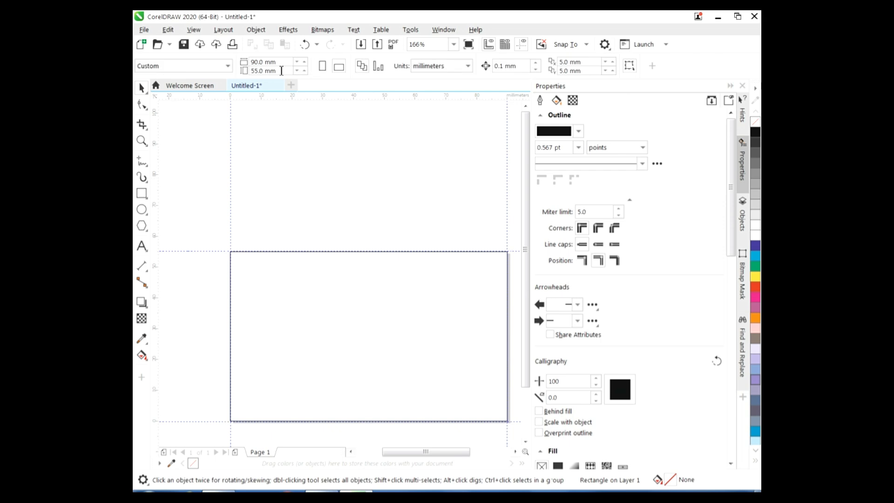
click(361, 45)
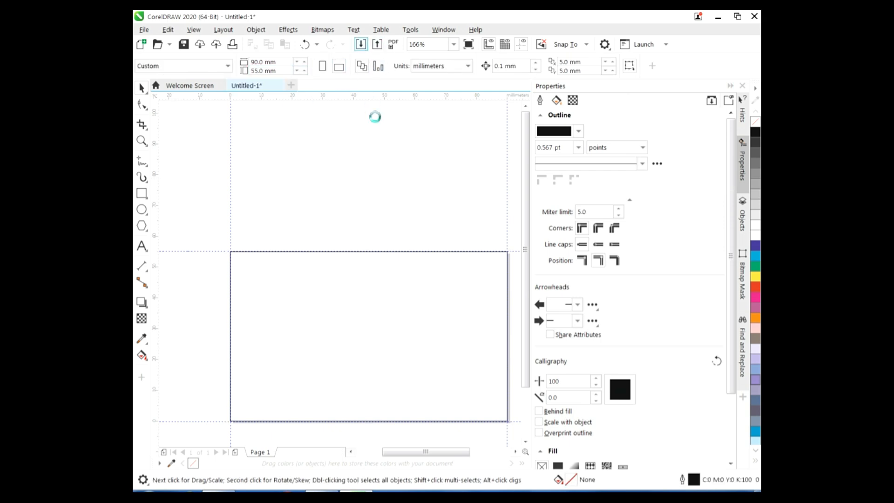
Import the PrashantTechnical4 background image from the Photo studio Prashant T #1 folder on D:
click(326, 285)
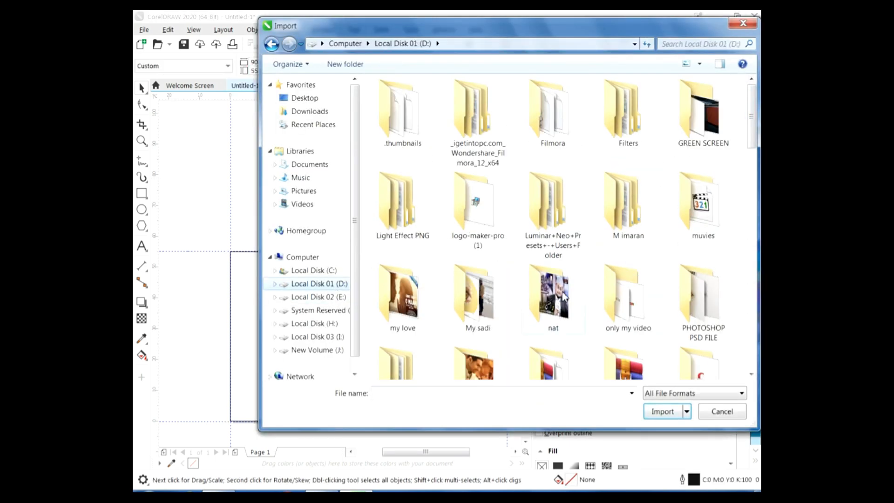
double_click(695, 205)
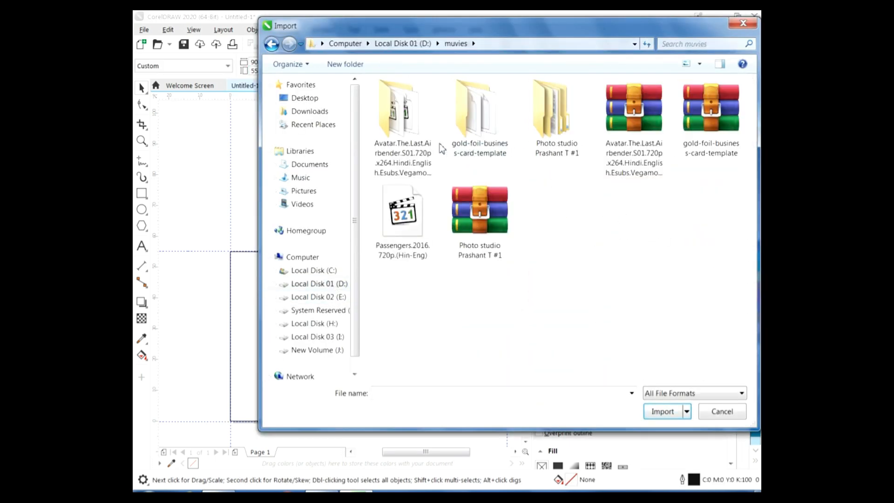
double_click(540, 141)
double_click(447, 102)
click(698, 123)
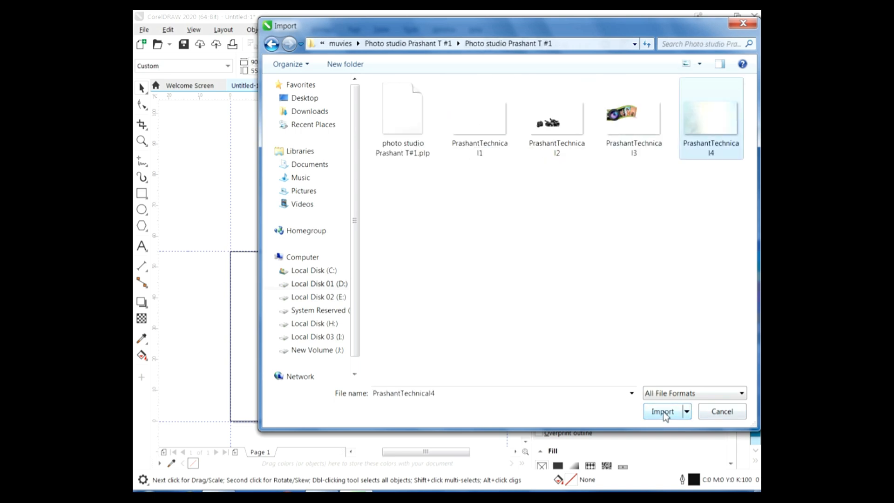
click(663, 412)
drag(177, 132, 447, 291)
PowerClip the background image inside the page rectangle and shift it down to fill the card
drag(304, 210, 364, 208)
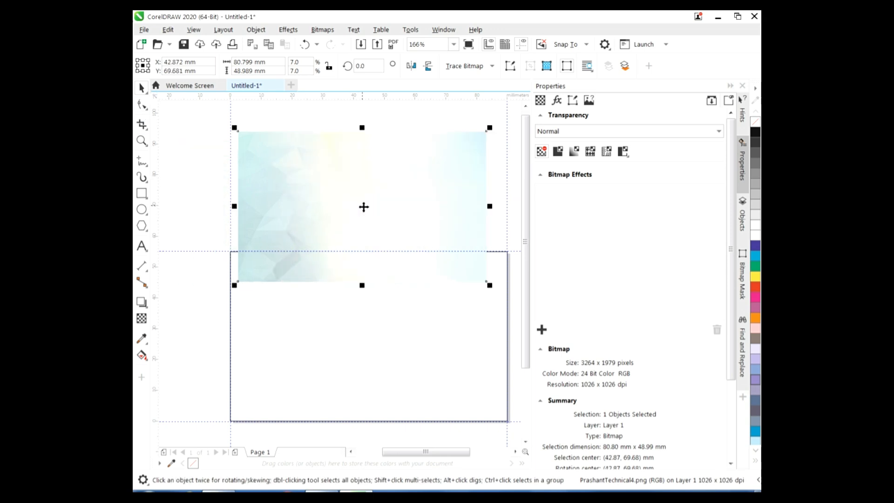
right_click(364, 206)
click(401, 326)
click(364, 351)
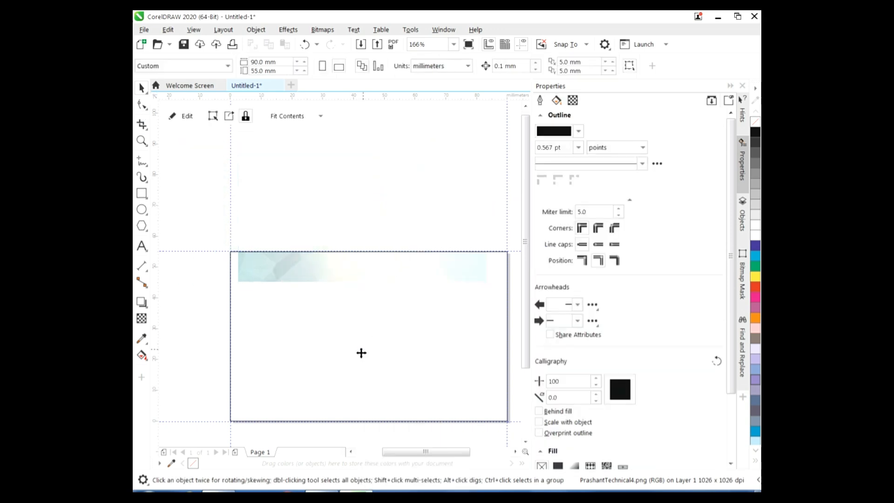
click(188, 116)
drag(404, 200, 411, 332)
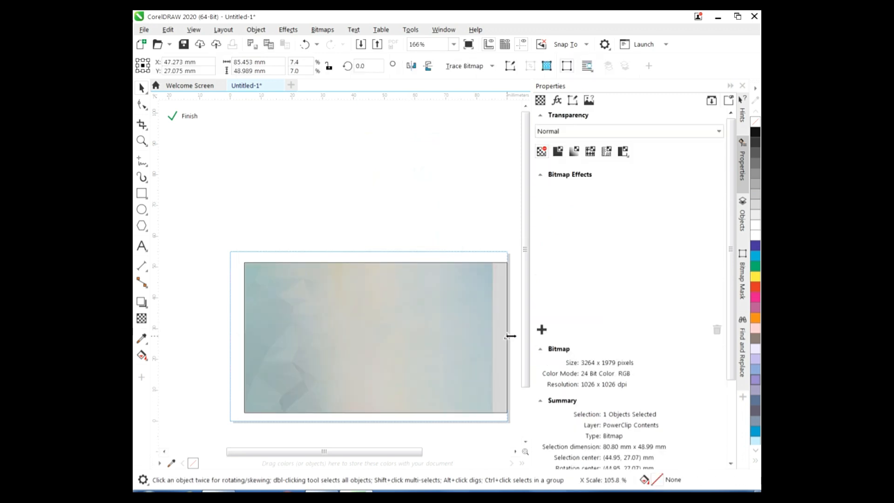
click(187, 116)
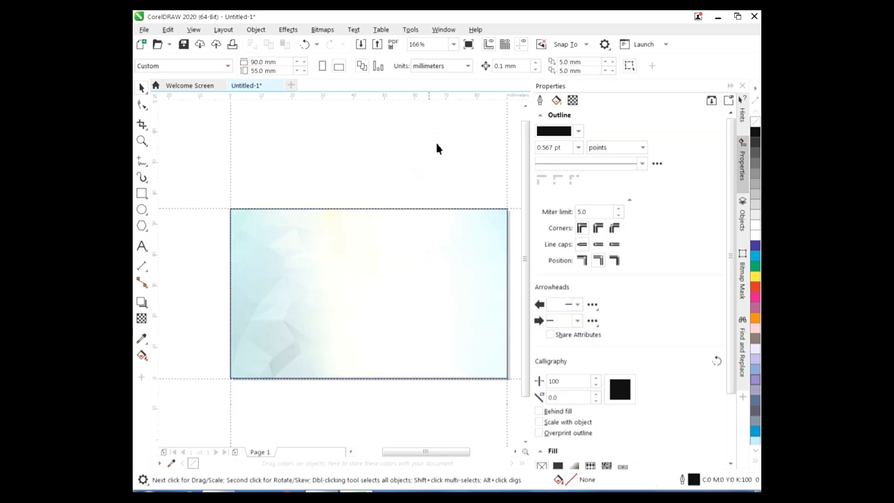
click(360, 44)
Import PrashantTechnical3 and drop the camera-lens image into the card's left side, about 80 × 55 mm
click(631, 144)
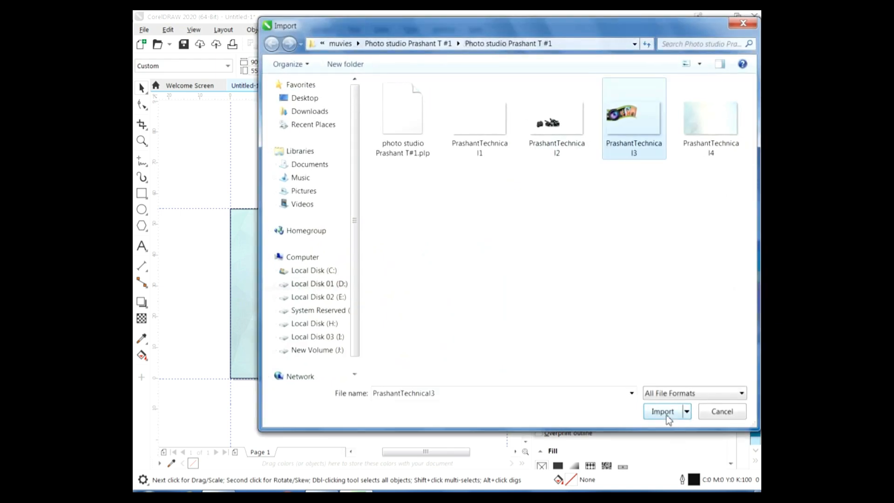
click(660, 408)
click(420, 289)
drag(289, 205, 320, 273)
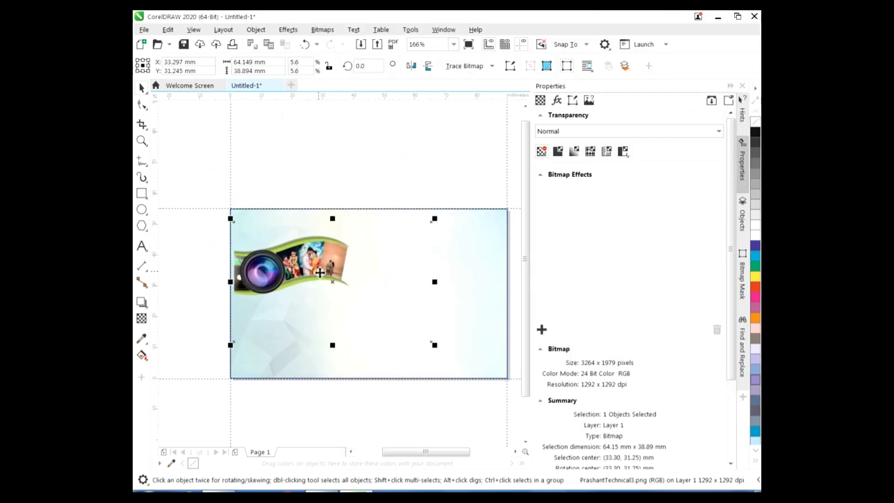
click(479, 300)
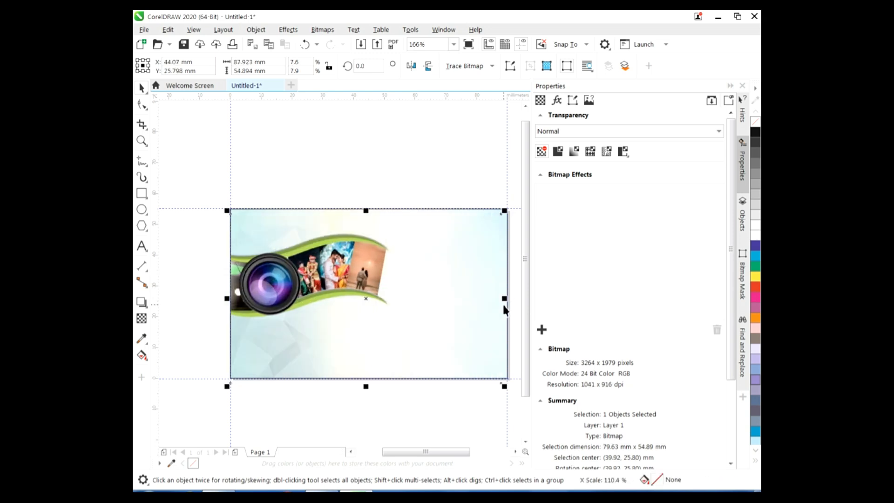
key(Escape)
click(141, 193)
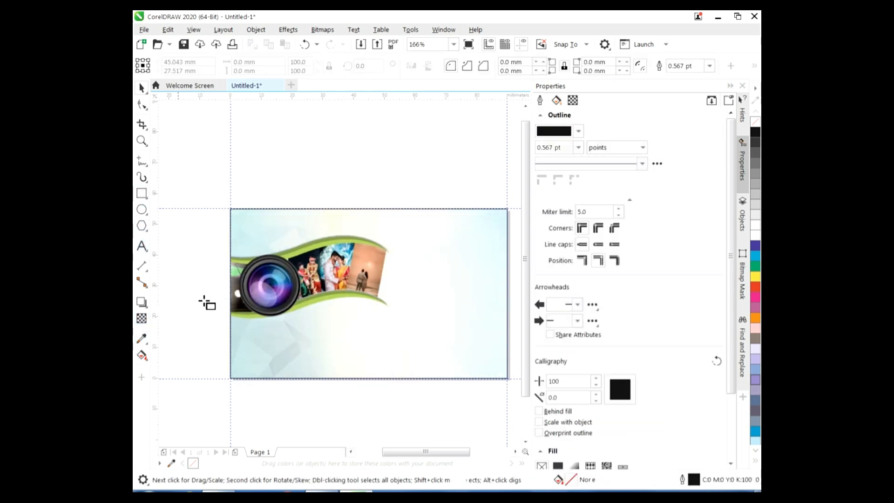
Draw a thin 90 × 3.6 mm strip along the card's bottom edge and Smart Fill it
drag(231, 368, 508, 378)
click(145, 359)
click(182, 368)
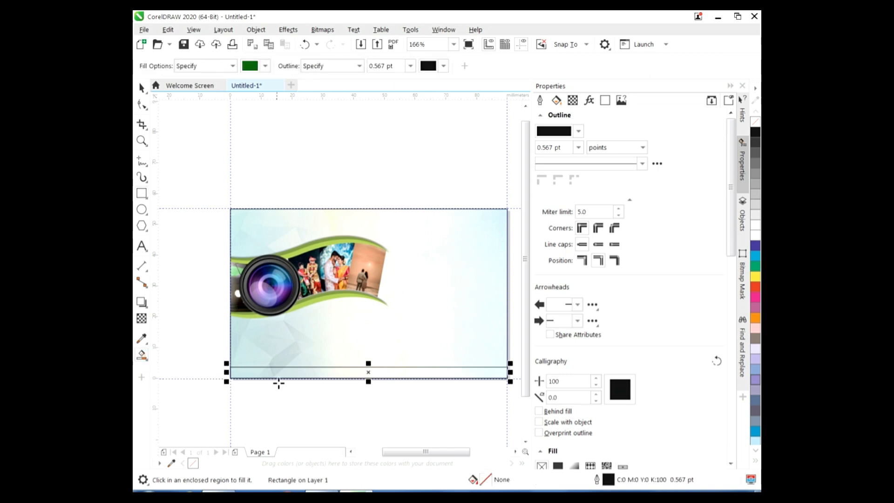
click(280, 372)
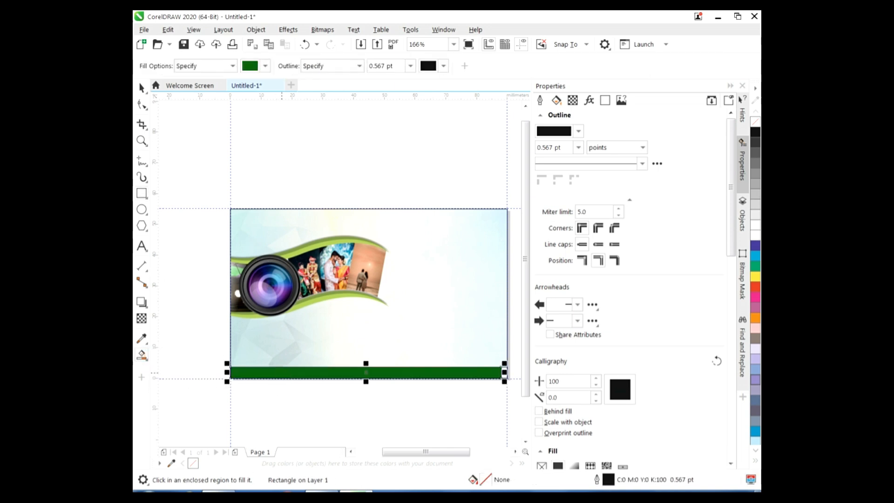
click(756, 308)
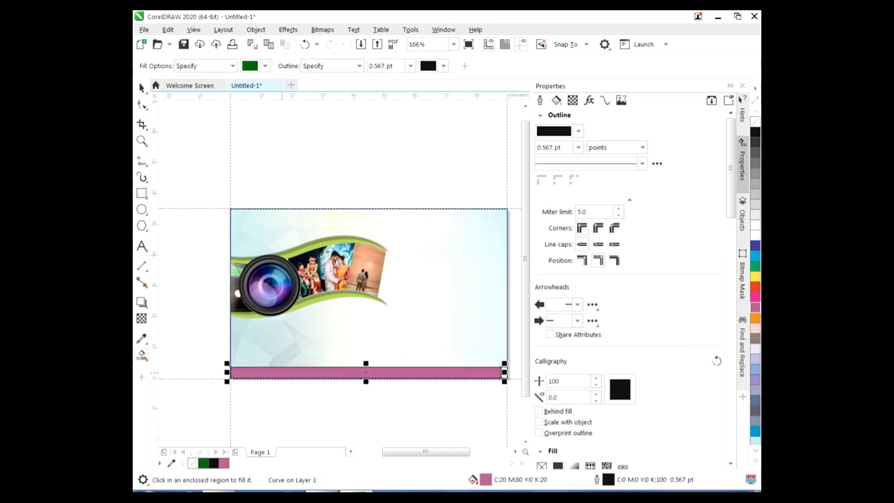
Set the strip's fill colour to deep magenta #931E5D
double_click(485, 480)
drag(499, 87, 613, 97)
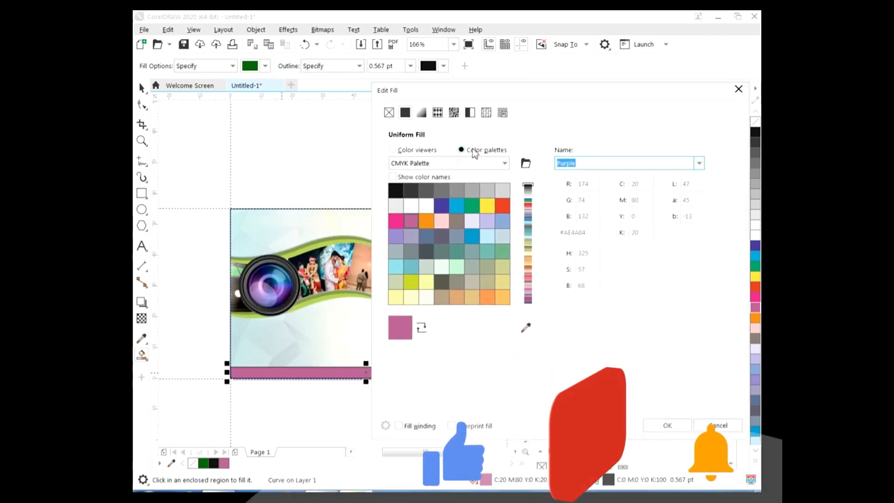
click(393, 150)
click(519, 235)
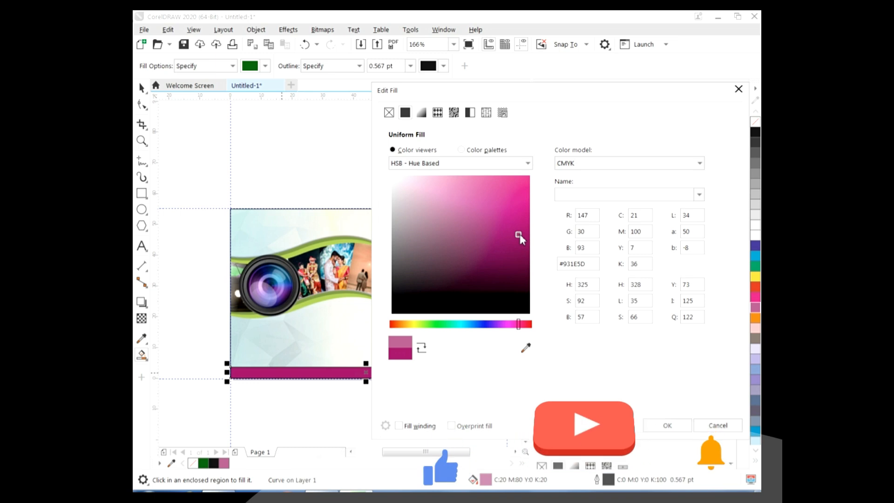
click(675, 427)
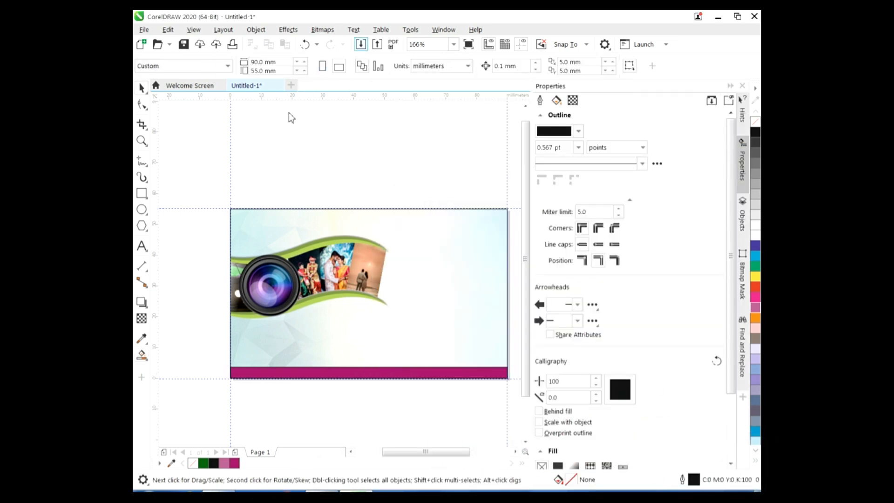
click(361, 44)
Import the PrashantTechnical2 camera image and place it on the card's lower-left at about 110%
click(557, 121)
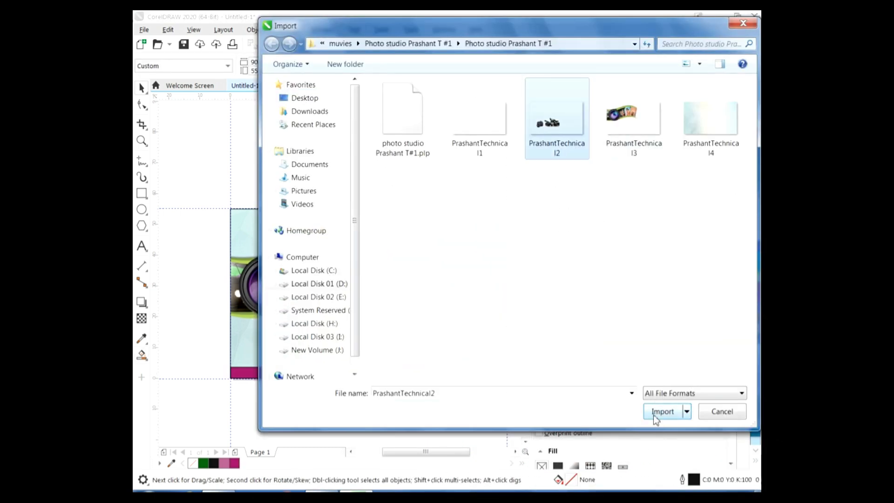
click(657, 407)
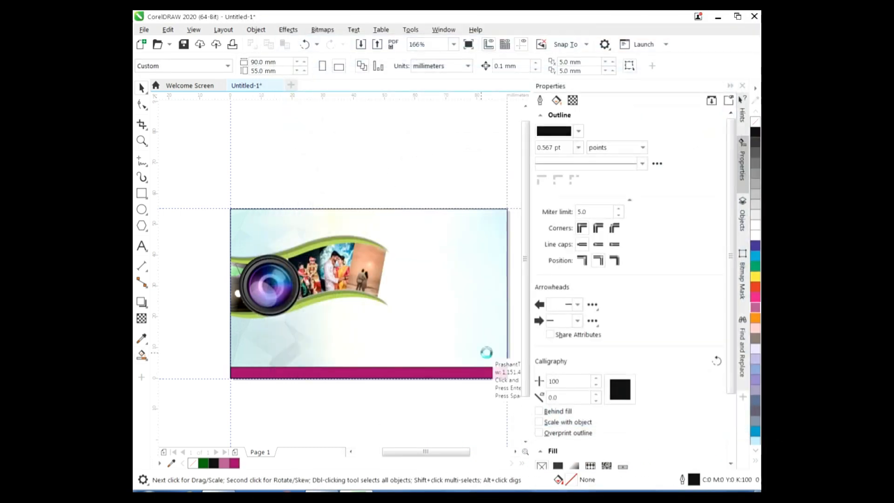
click(336, 237)
drag(281, 157, 322, 336)
drag(384, 299, 396, 292)
drag(330, 292, 336, 249)
Enlarge the camera image further and shift it toward the card's left edge
scroll(335, 251, up, 2)
scroll(520, 288, down, 1)
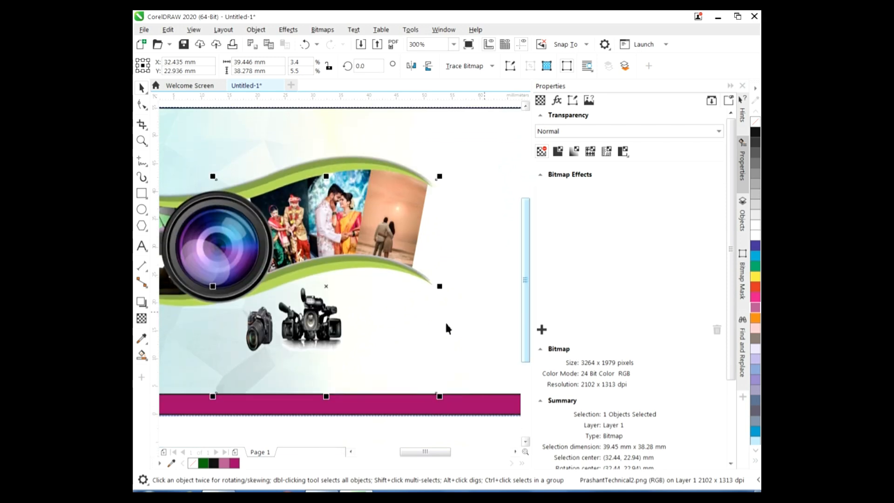
drag(213, 396, 143, 433)
drag(356, 353, 444, 356)
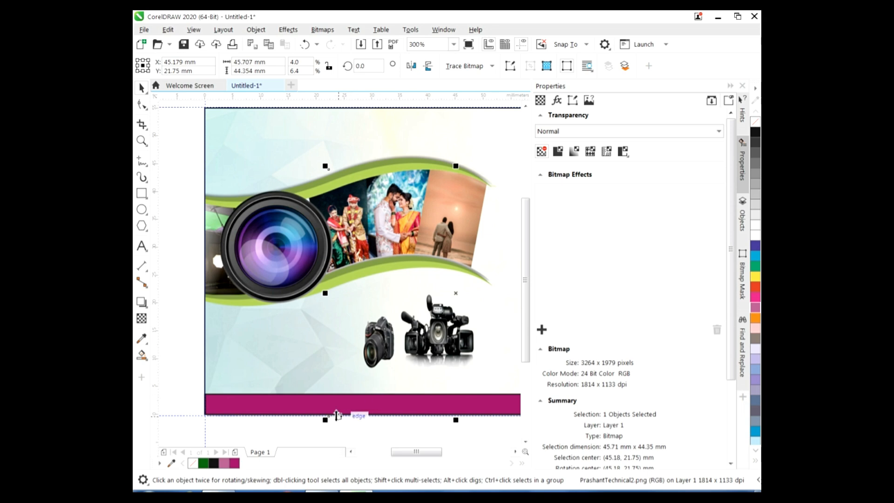
drag(329, 295, 275, 308)
click(180, 343)
click(142, 247)
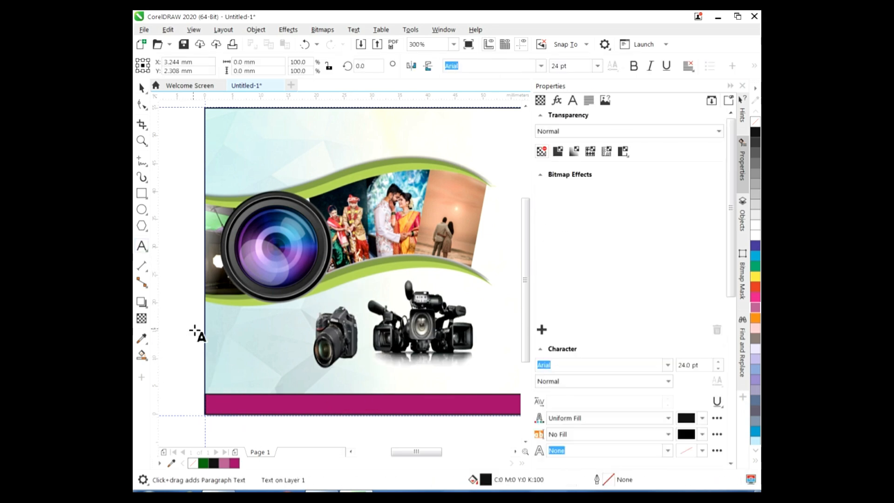
Start a Gujrati Saral-1 text line above the magenta band with the first services words
click(222, 395)
click(541, 66)
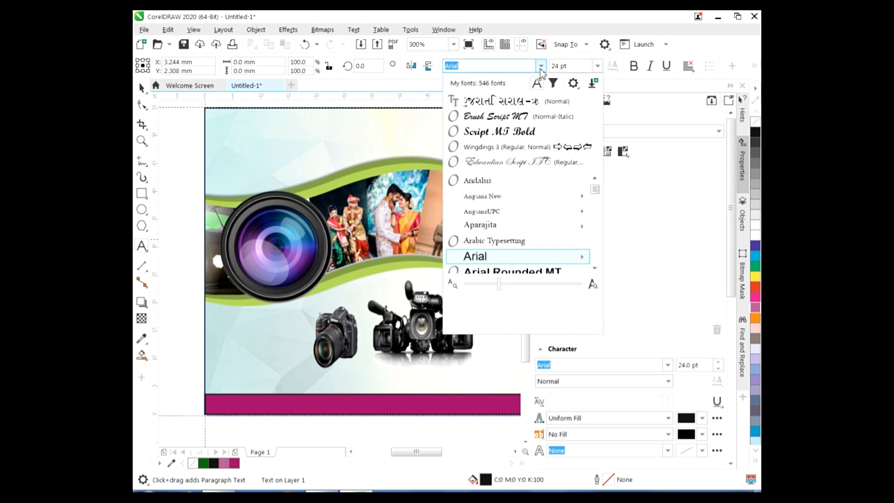
click(480, 96)
text(Wn/a pRkar na pDo)
key(BackSpace)
key(BackSpace)
key(BackSpace)
text(p)
key(BackSpace)
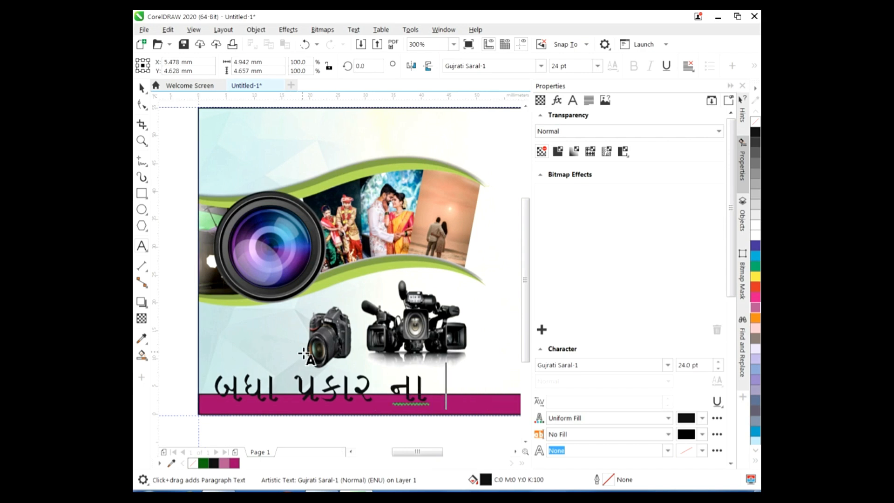
text(koTo)
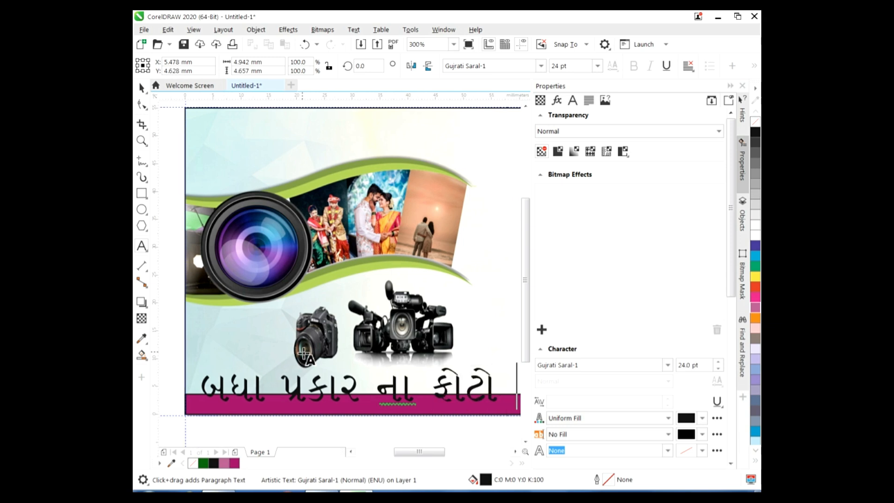
text( pri)
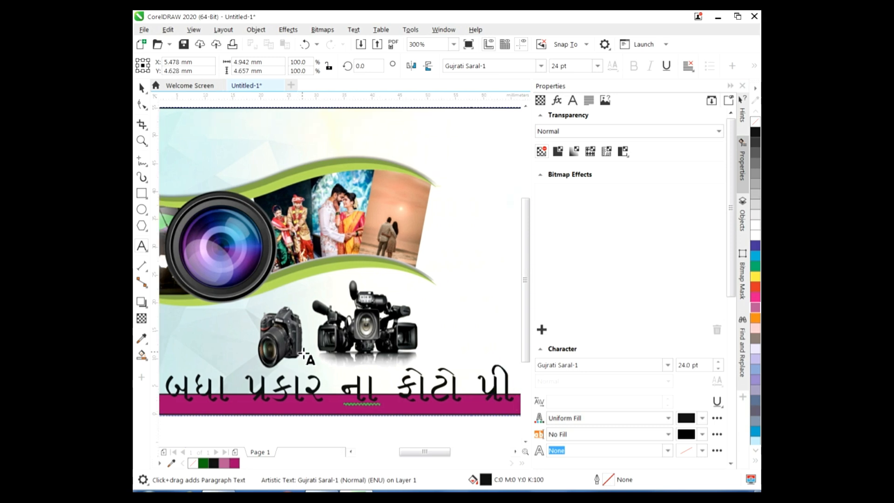
text(ti)
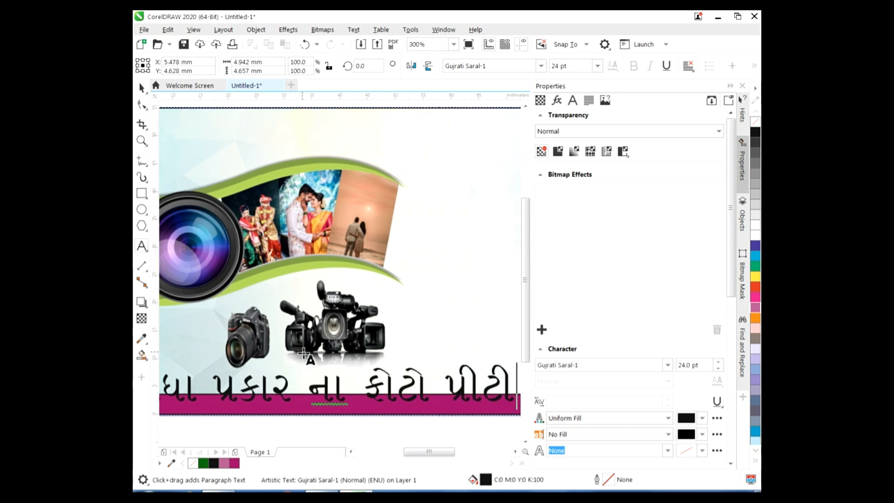
text(g)
key(BackSpace)
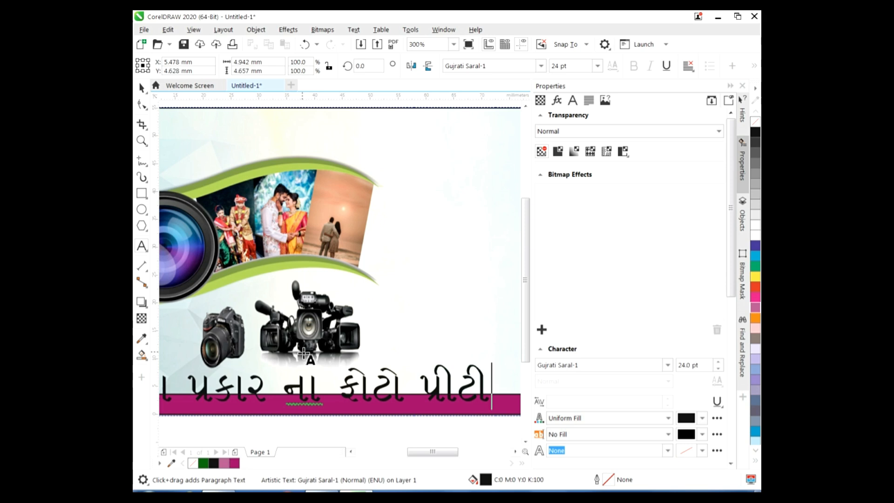
text(ng)
Set the services text size to 11 pt
click(598, 66)
click(571, 135)
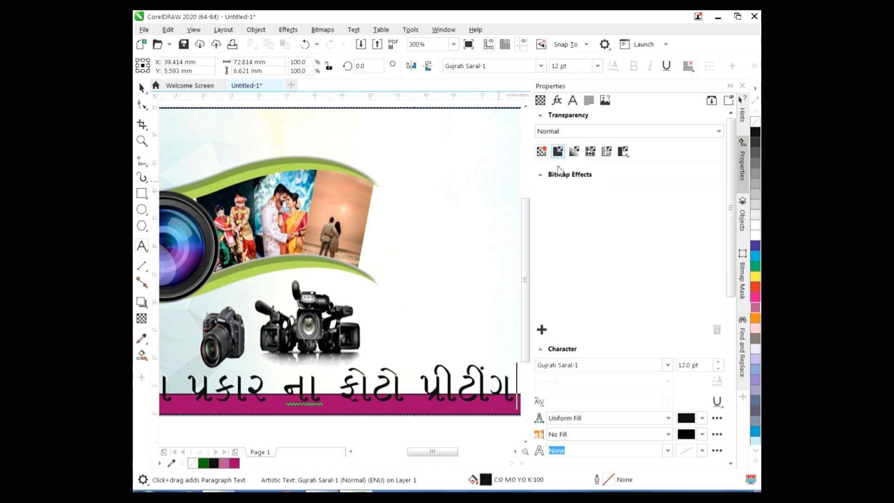
key(ctrl+z)
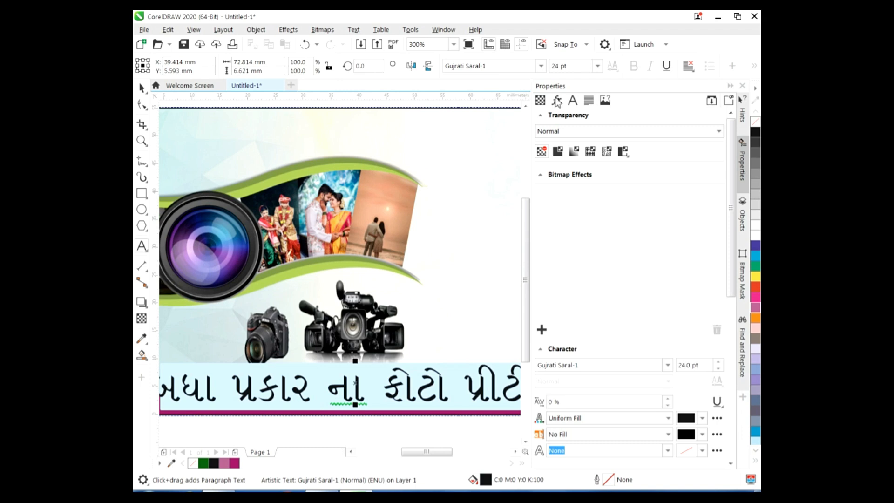
click(598, 66)
click(561, 136)
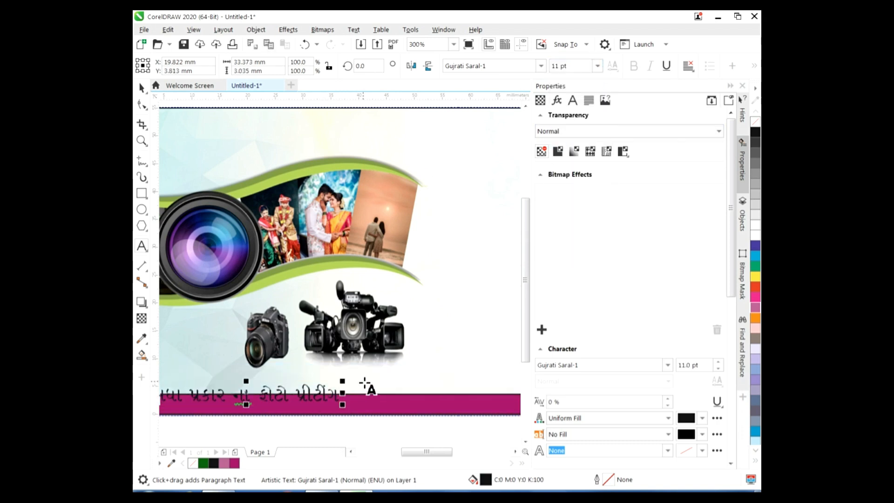
Continue the services line with 'અલ્બમ, ફોટો ફ્રેમ' and the remaining Gujarati service words
text(,)
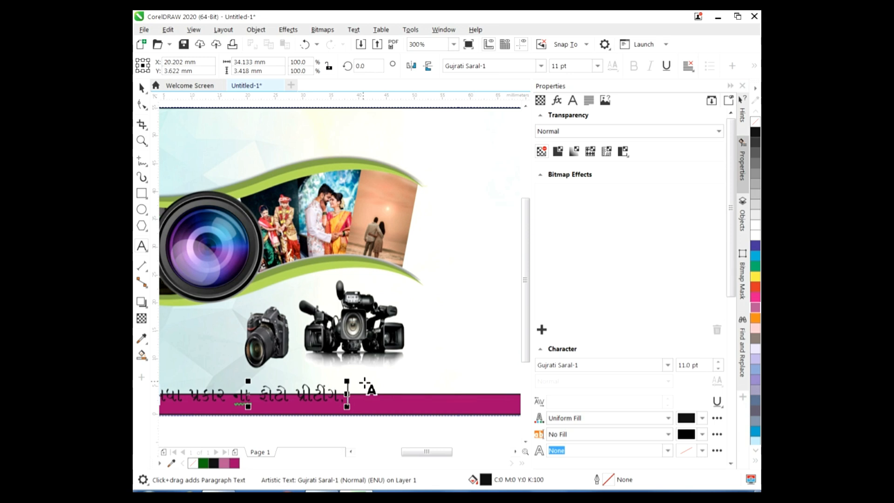
text( અલ્)
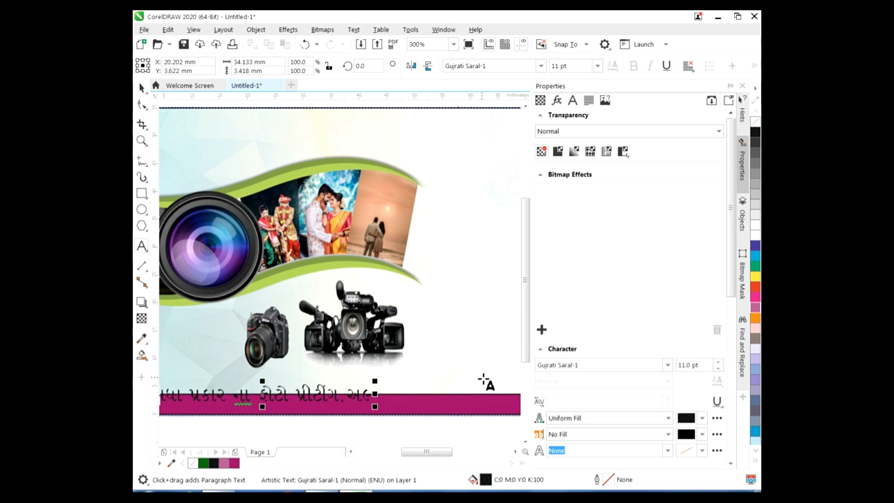
text(બમ, ફોટો)
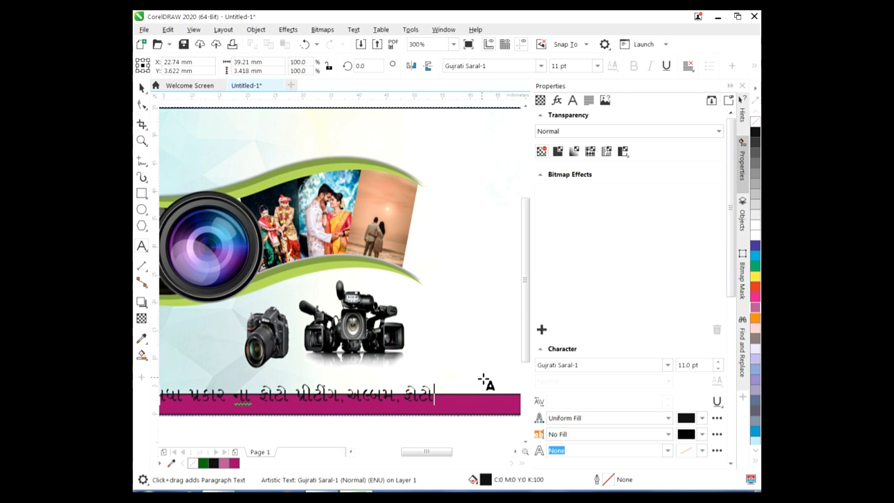
text( ફે)
key(BackSpace)
text(મ)
key(BackSpace)
key(BackSpace)
text(ફ્રેમ, અ)
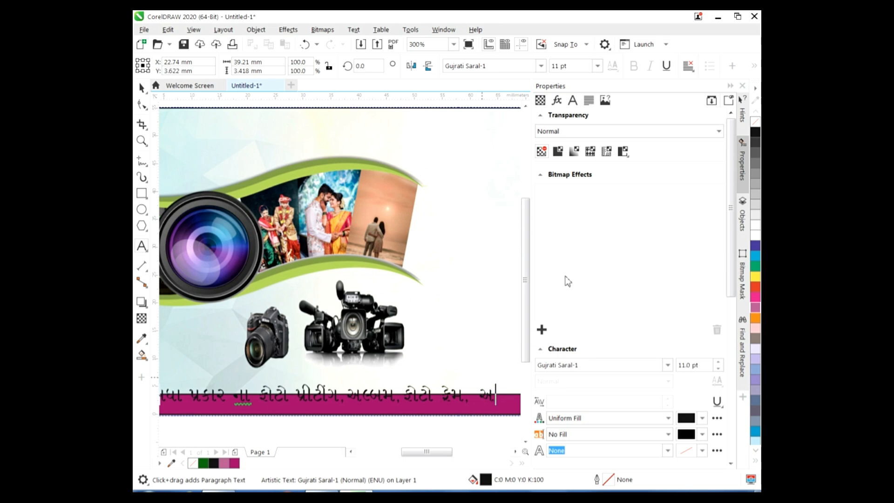
text(ર્જ)
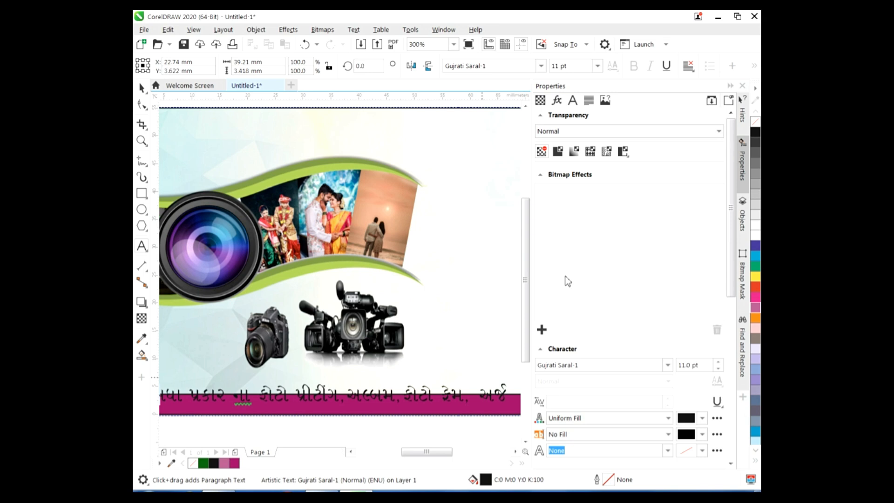
text(ન)
key(BackSpace)
text(ટ)
text( ક)
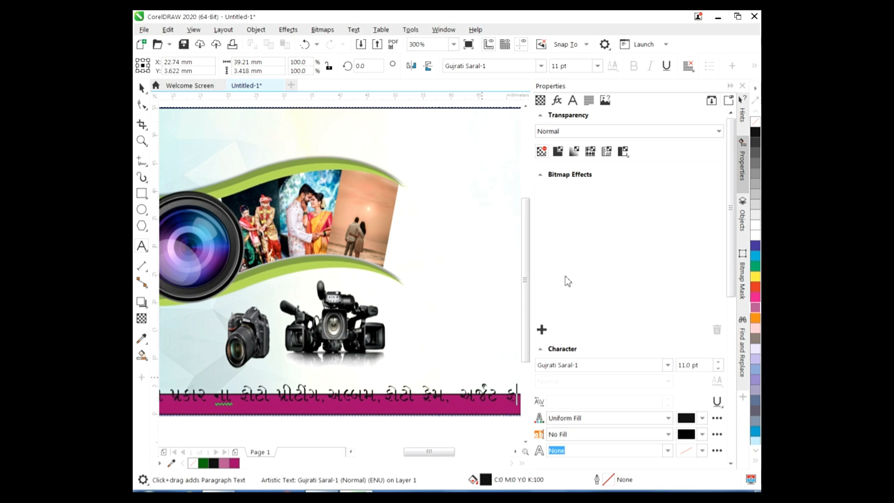
text(ોટો)
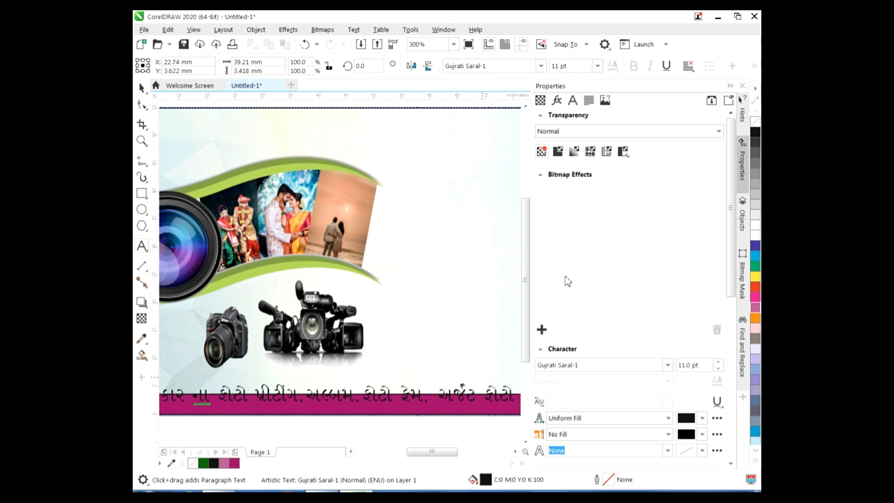
text(ક)
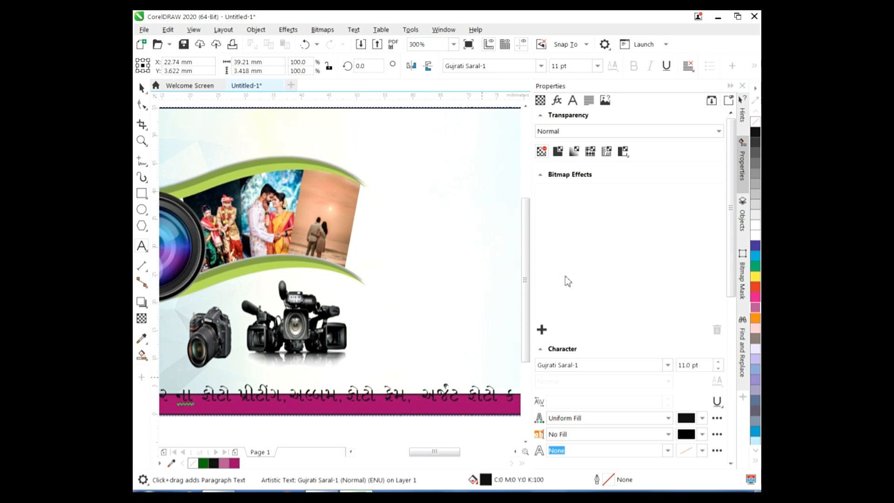
text(ાપ)
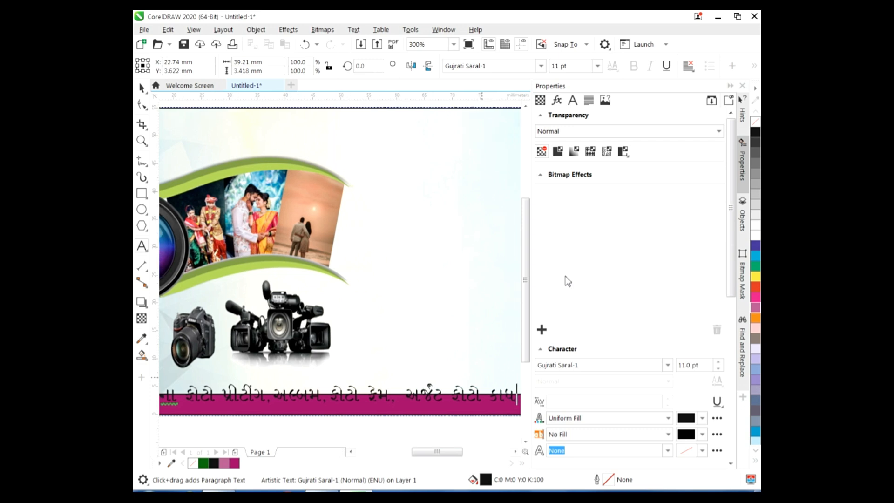
text(ી)
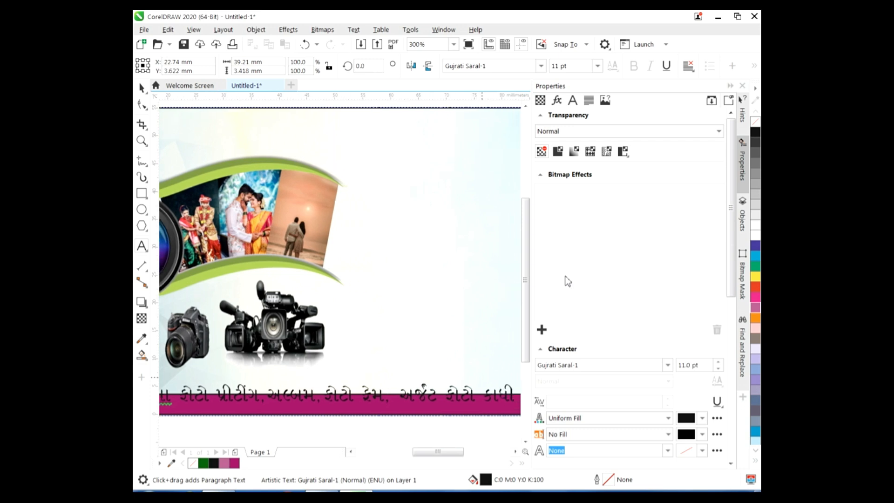
text( દ)
text(બા)
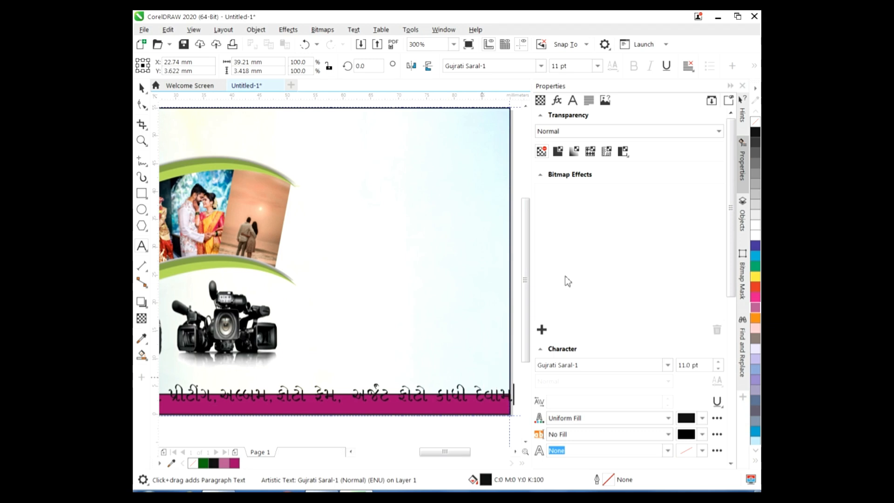
text(ા ।।)
text( આ)
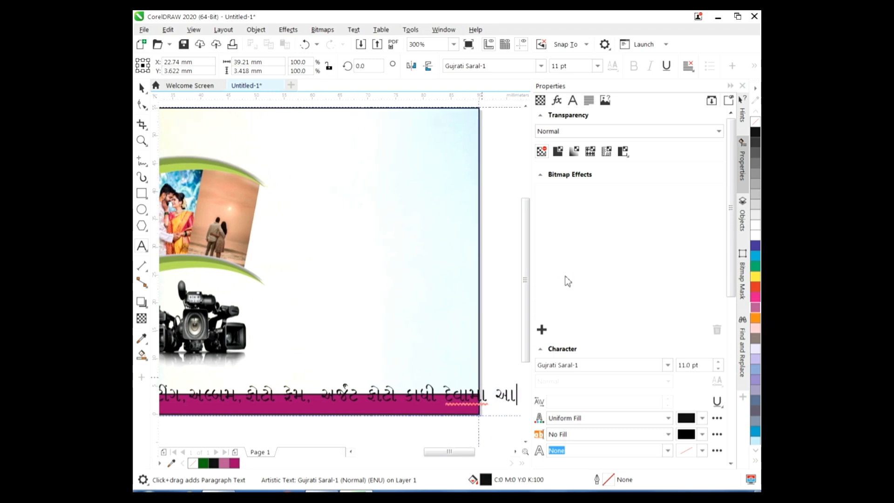
text(વસે)
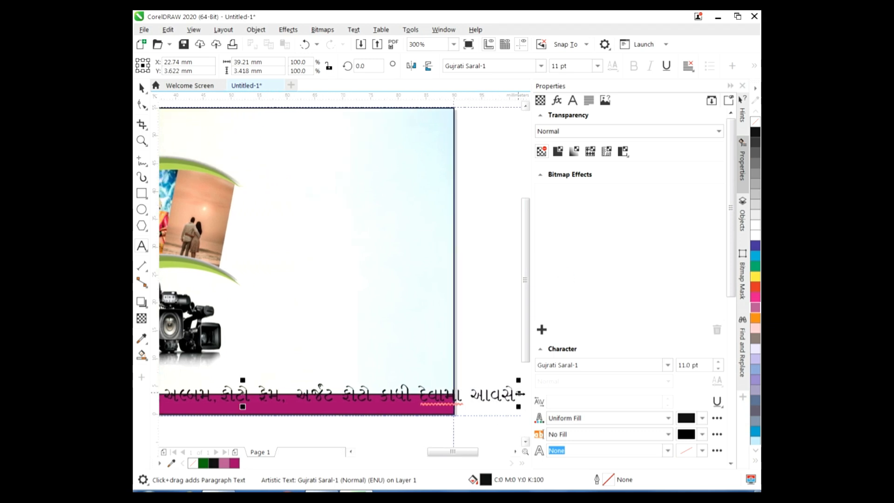
key(Escape)
drag(461, 452, 430, 452)
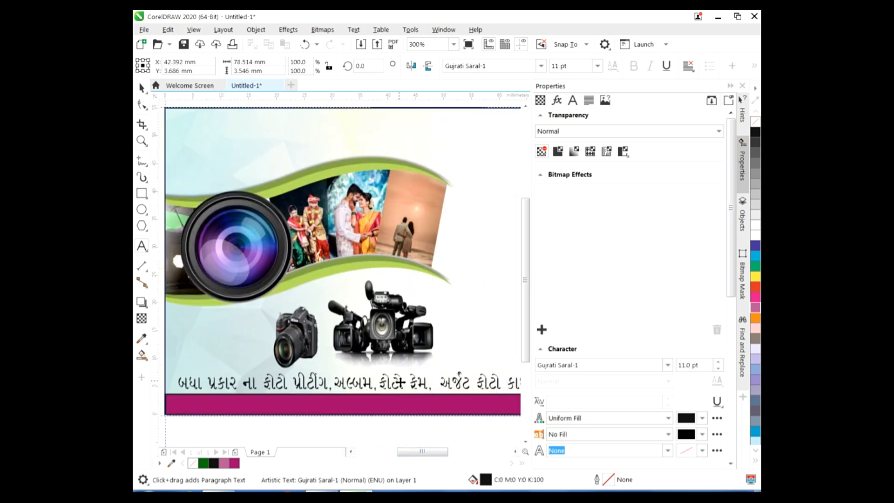
drag(177, 383, 504, 385)
click(573, 100)
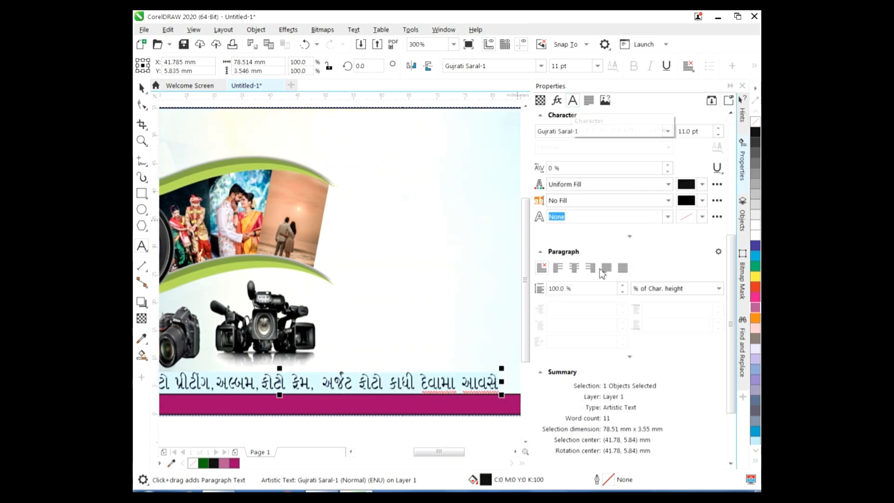
Give the services text a 0.567 pt dark grey K90 outline
click(702, 216)
click(720, 322)
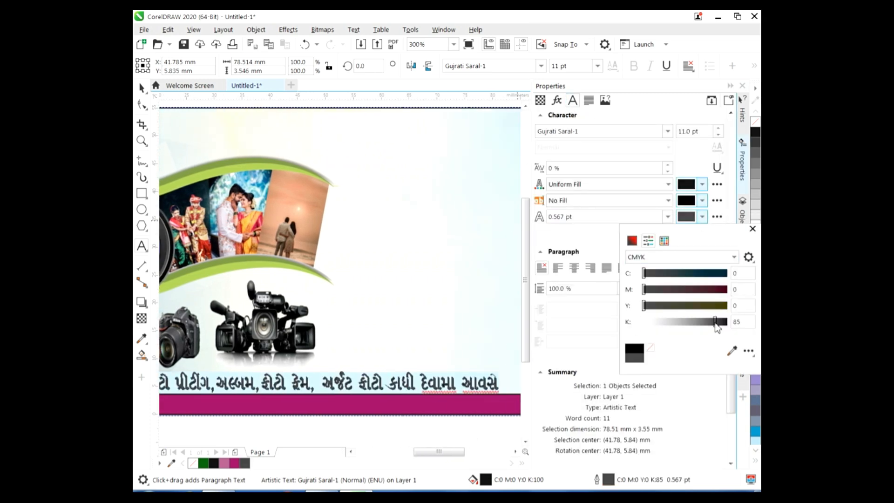
click(756, 255)
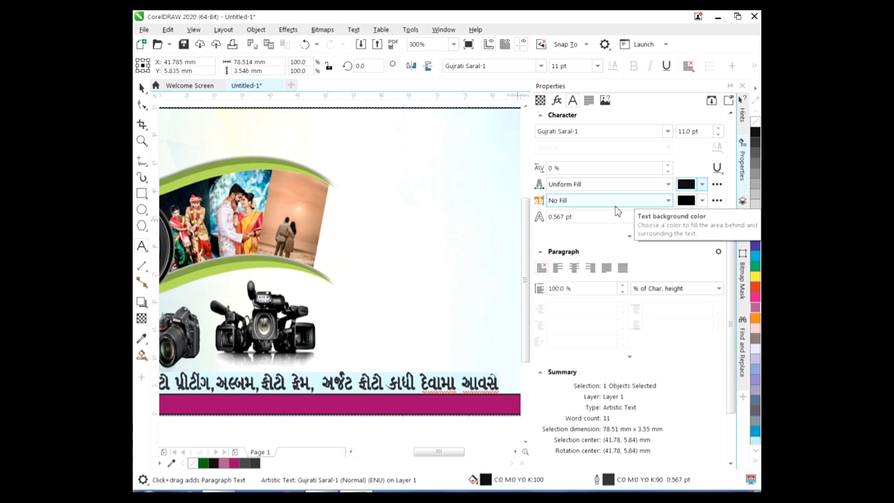
Change the services text fill to a Texture Fill
click(612, 185)
click(587, 213)
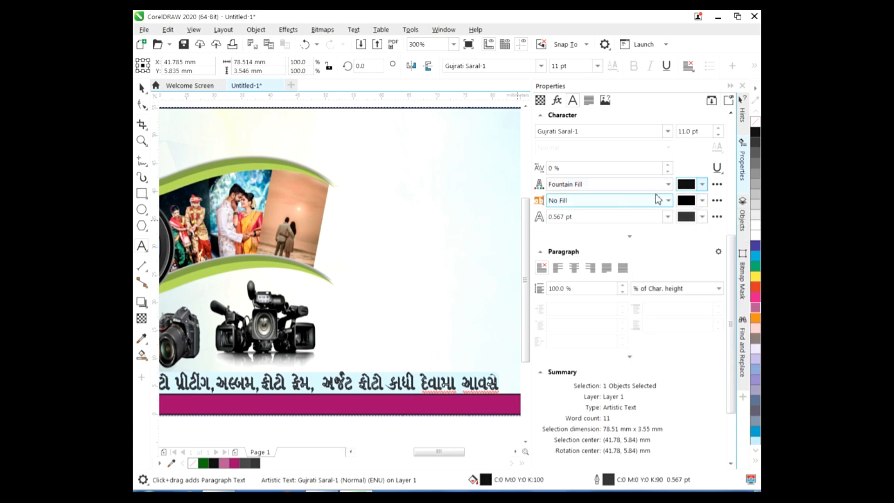
click(620, 185)
click(601, 239)
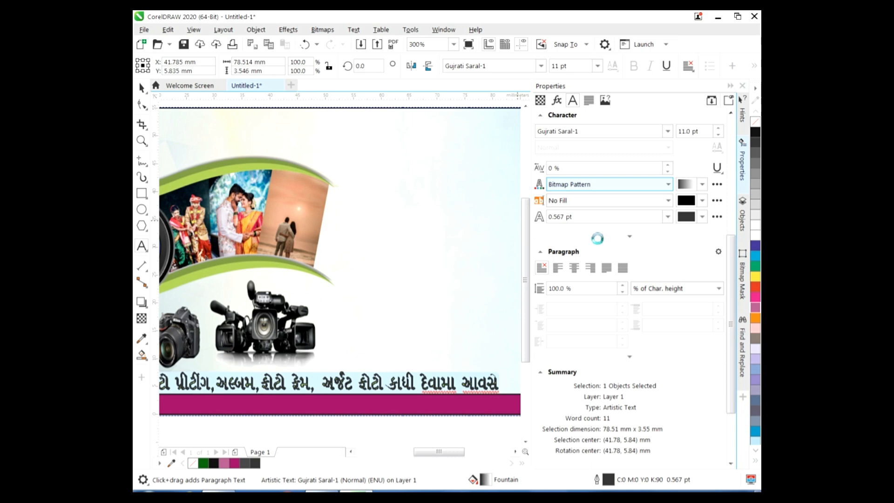
click(704, 185)
click(704, 186)
click(670, 201)
click(671, 201)
click(668, 185)
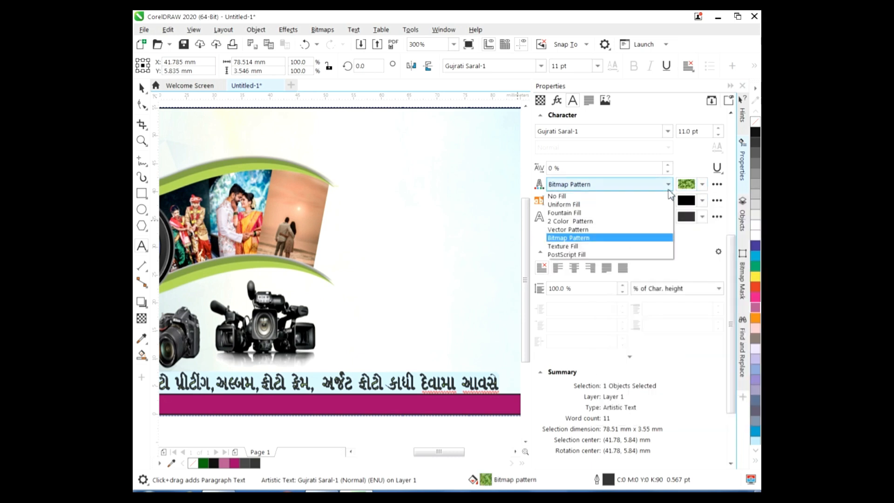
click(590, 248)
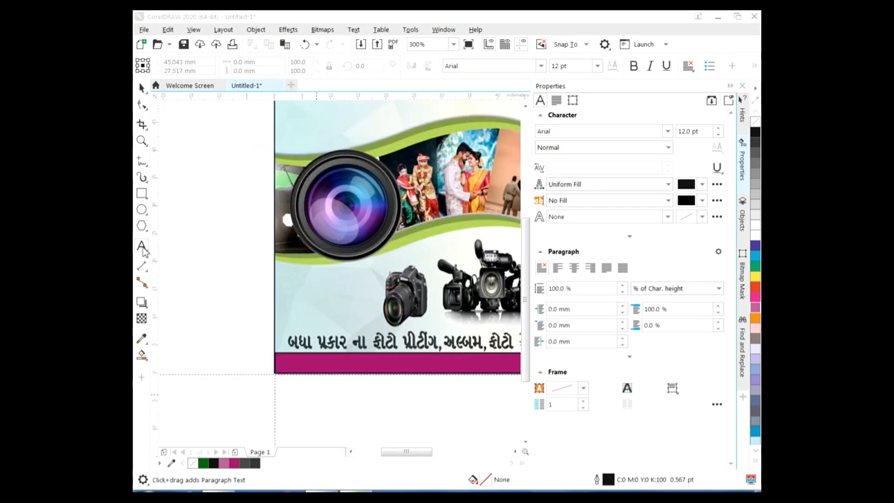
Type the Gujarati location line in Gujrati Saral-1 at 14 pt below the card
click(144, 252)
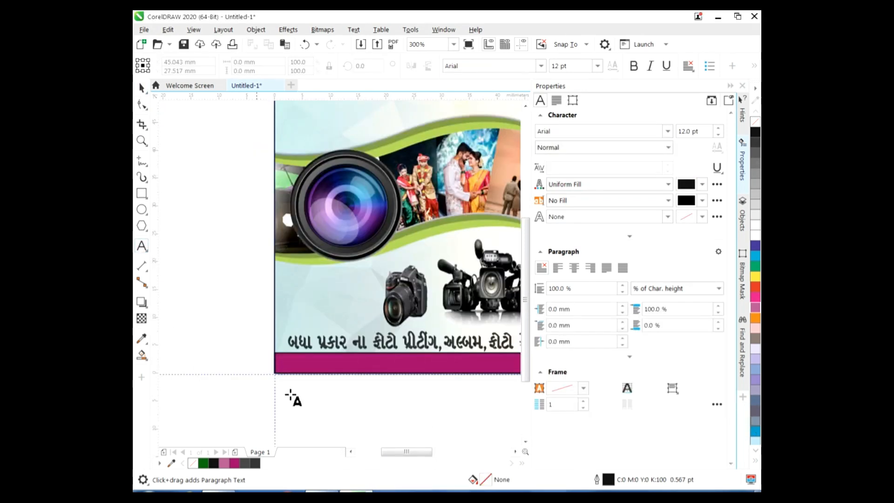
click(346, 405)
click(598, 65)
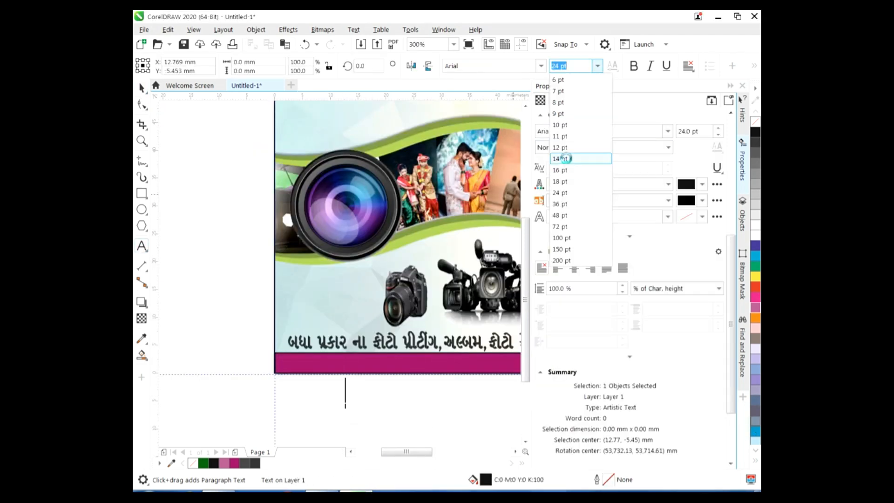
click(580, 158)
click(541, 68)
click(484, 99)
text(s)
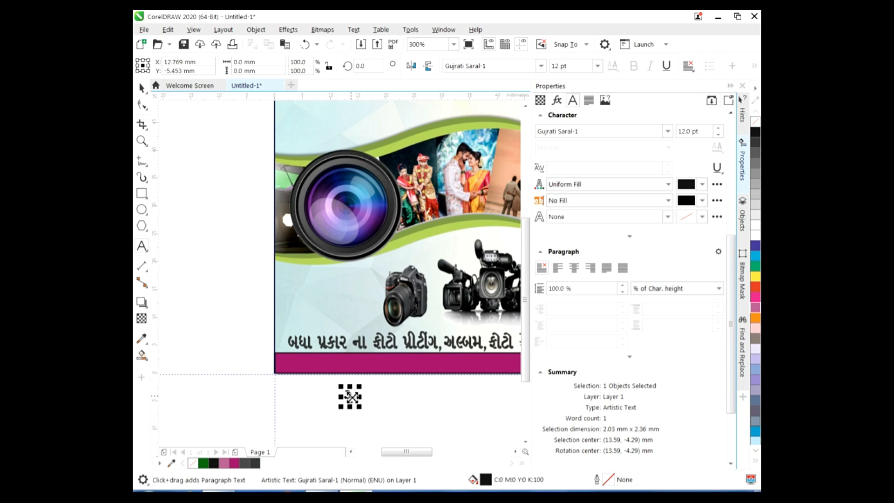
key(Escape)
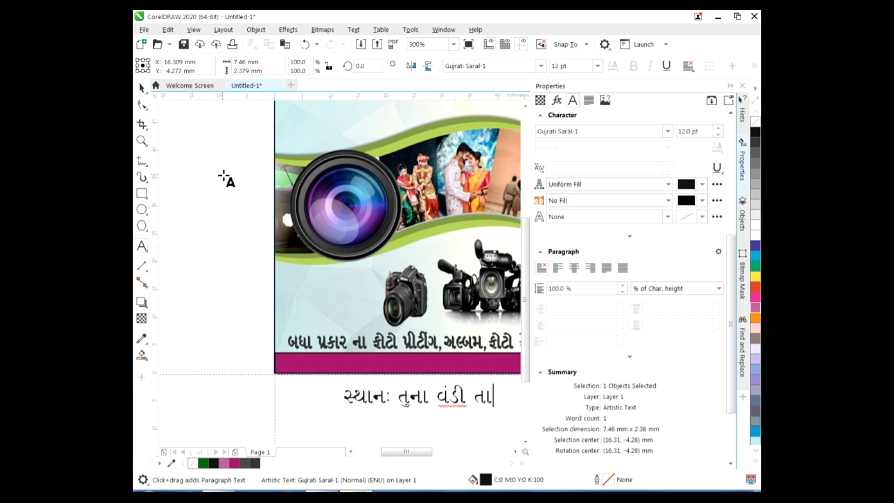
text(જાર કે)
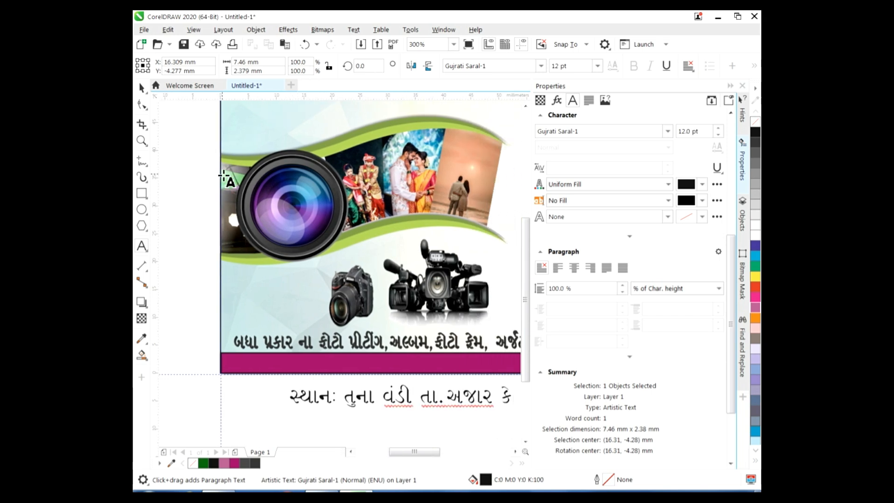
text(ર)
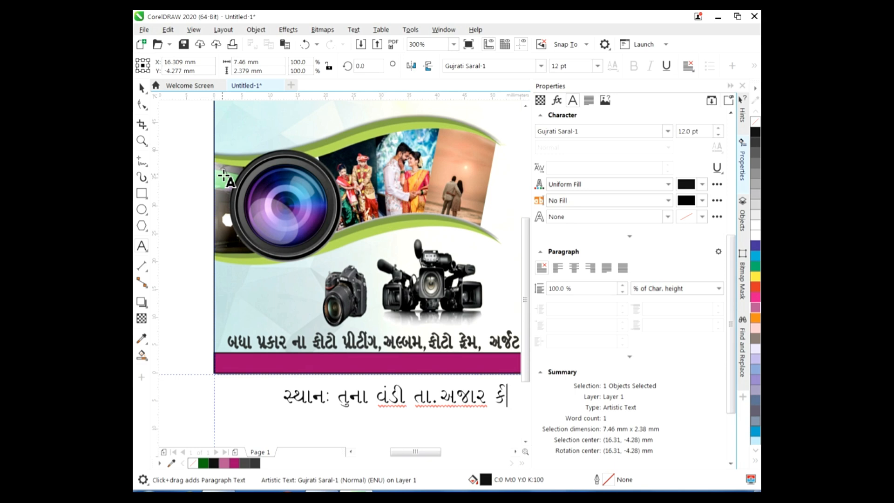
text(છ)
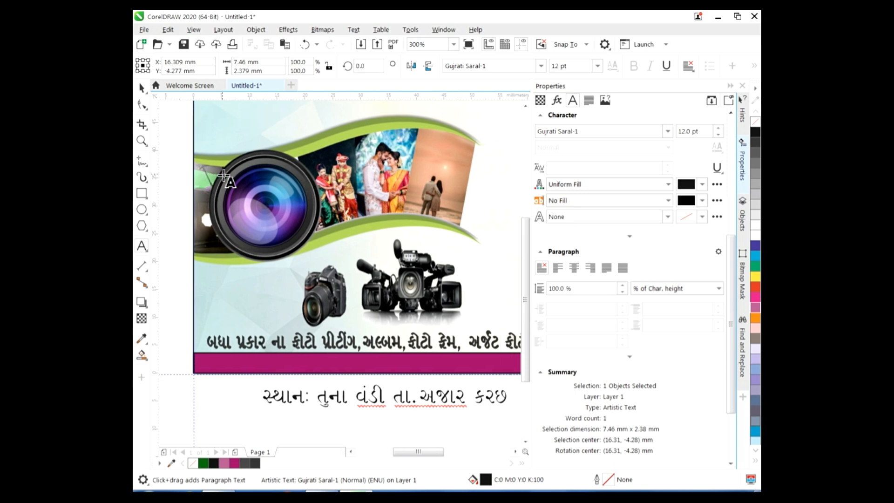
text( ગુજરાત)
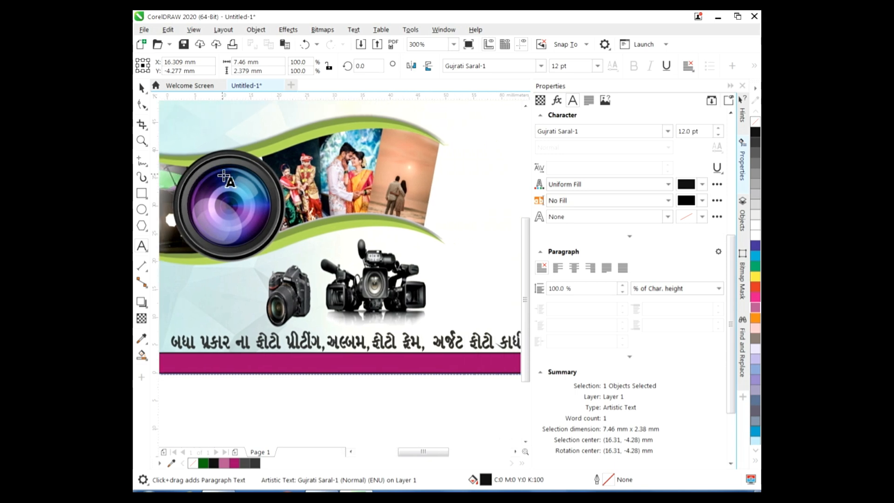
Move the location line onto the magenta bar and colour it white
click(367, 406)
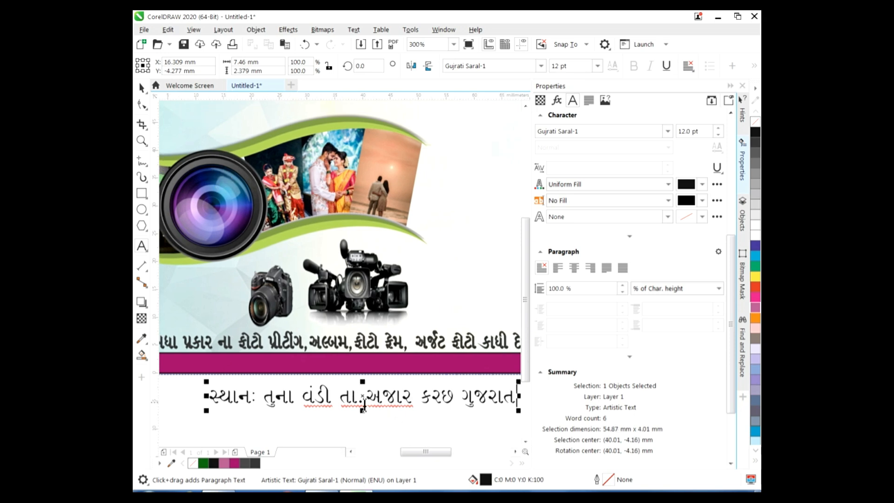
drag(362, 400, 343, 348)
drag(497, 363, 190, 364)
click(265, 463)
Give the location text a white 0.567 pt outline and shrink it to 8.746 pt to fit the bar
key(ctrl+space)
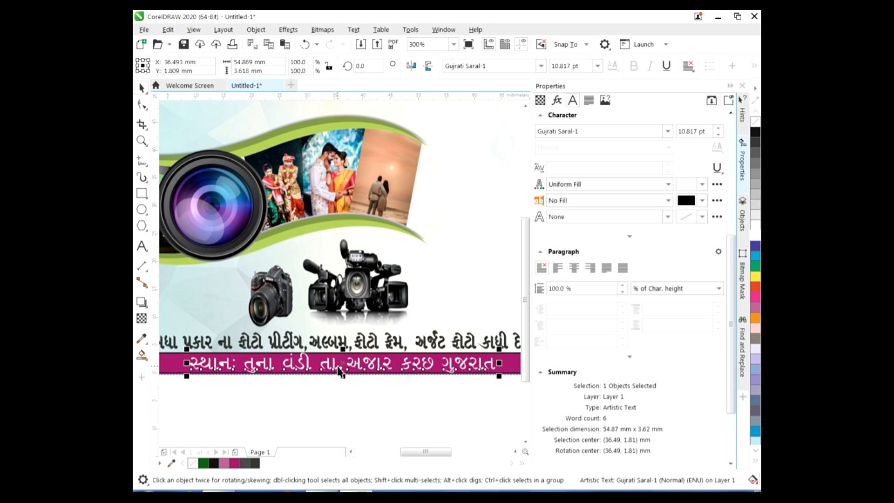
click(702, 217)
click(626, 241)
click(623, 270)
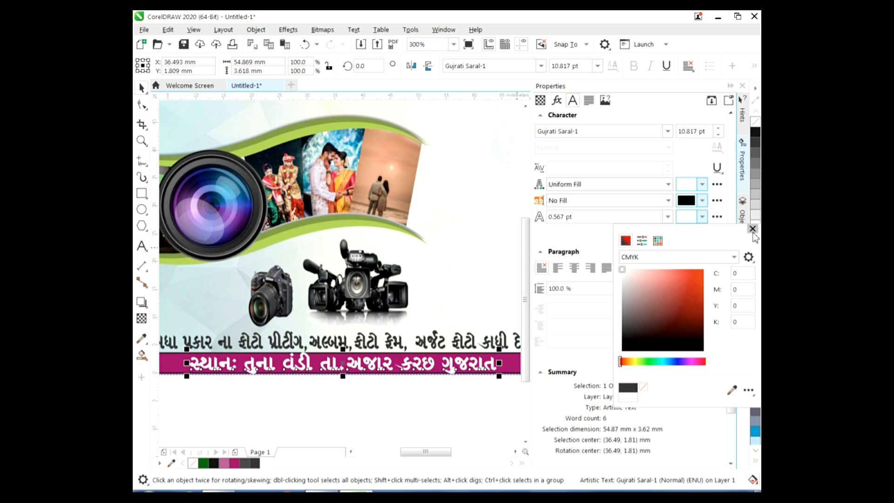
click(752, 228)
drag(346, 352, 344, 356)
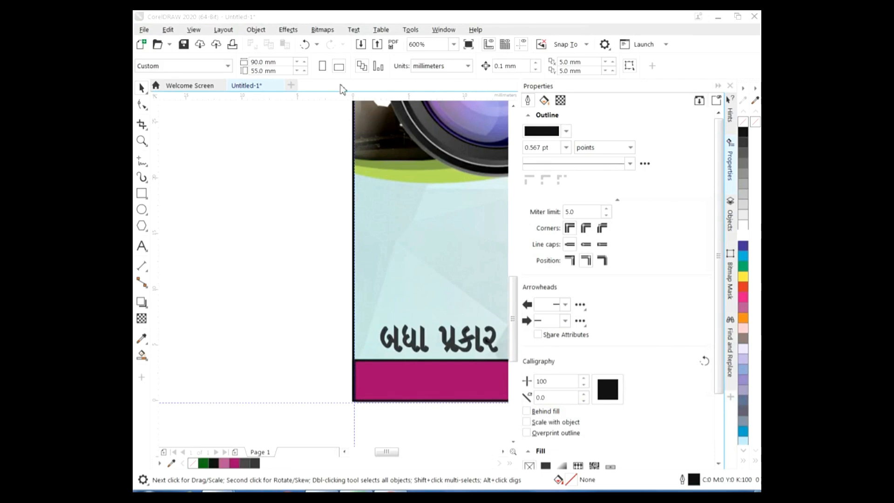
In the Import dialog, browse to D:\muvies and into the photo studio project's logo subfolder
click(361, 44)
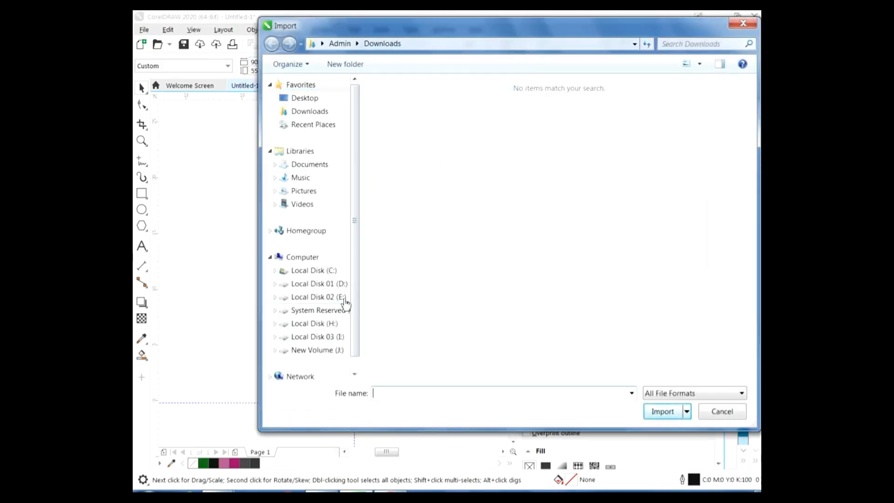
click(328, 284)
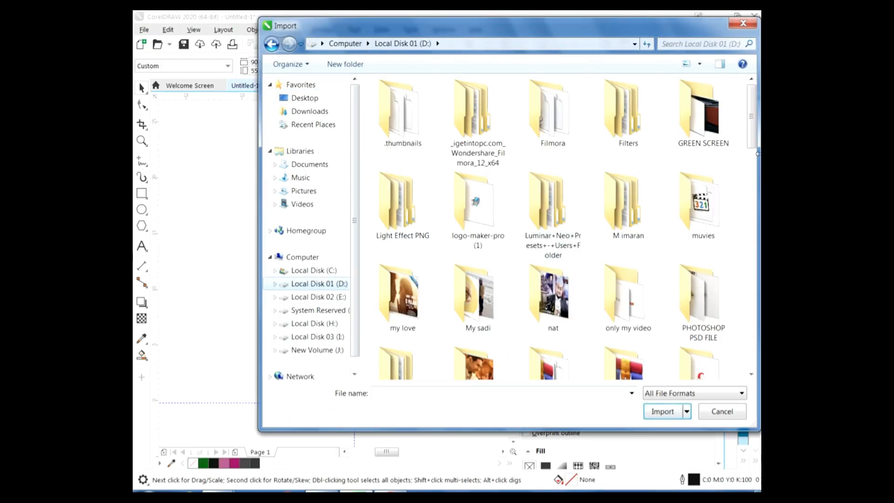
double_click(676, 220)
double_click(563, 105)
click(471, 101)
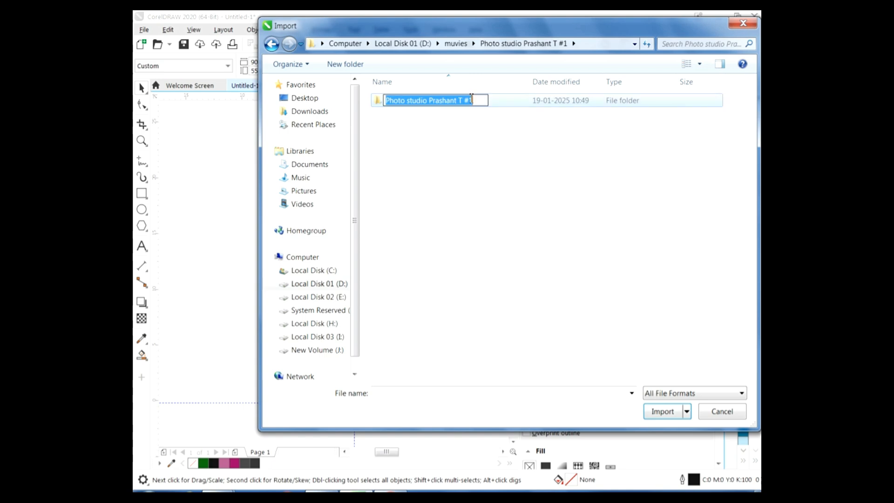
double_click(518, 101)
Import the WhatsApp, Twitter, Instagram, Facebook and YouTube logos and place the WhatsApp logo
click(724, 148)
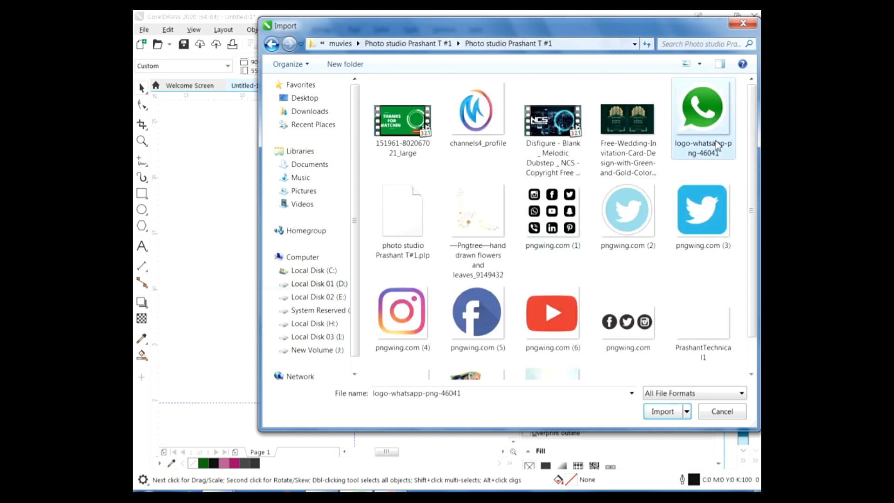
ctrl+click(627, 212)
ctrl+click(703, 212)
ctrl+click(402, 311)
ctrl+click(477, 311)
ctrl+click(552, 313)
click(661, 412)
drag(201, 136, 429, 400)
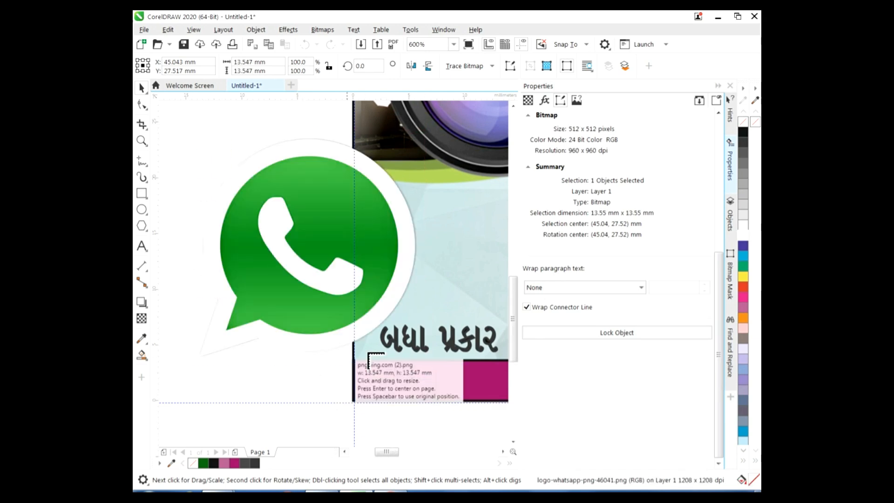
Place the Twitter circle, Twitter square, Instagram, Facebook and YouTube logos on the canvas
click(220, 388)
scroll(221, 388, down, 1)
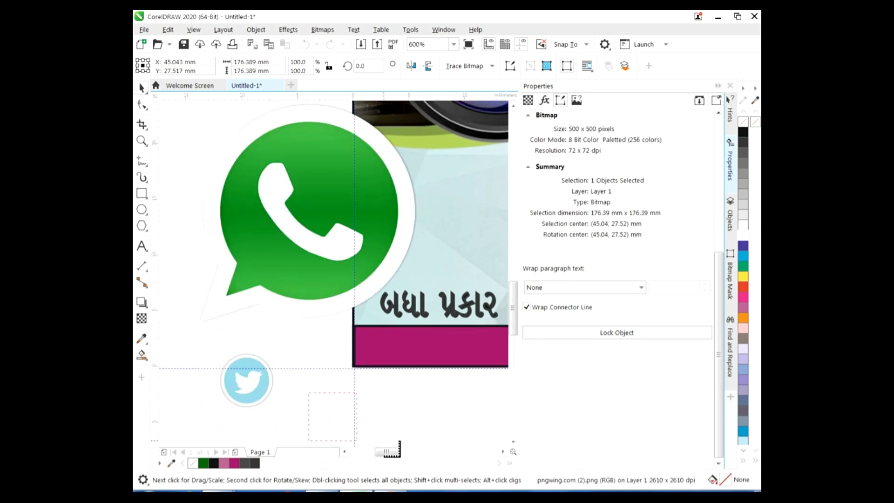
click(311, 395)
click(383, 397)
drag(434, 393, 469, 431)
drag(172, 320, 223, 369)
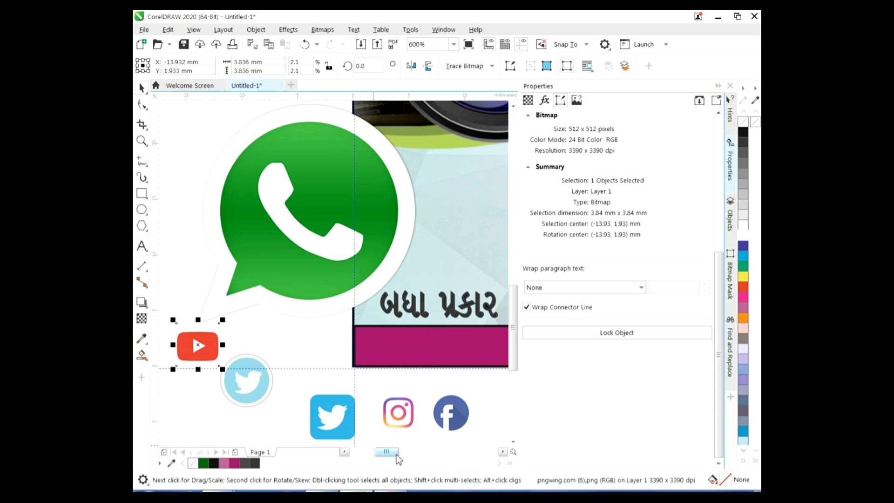
drag(386, 451, 385, 451)
Move the Facebook logo onto the magenta bar, then shrink the Twitter circle to about 2.4 mm beside it
click(471, 421)
drag(471, 422, 397, 348)
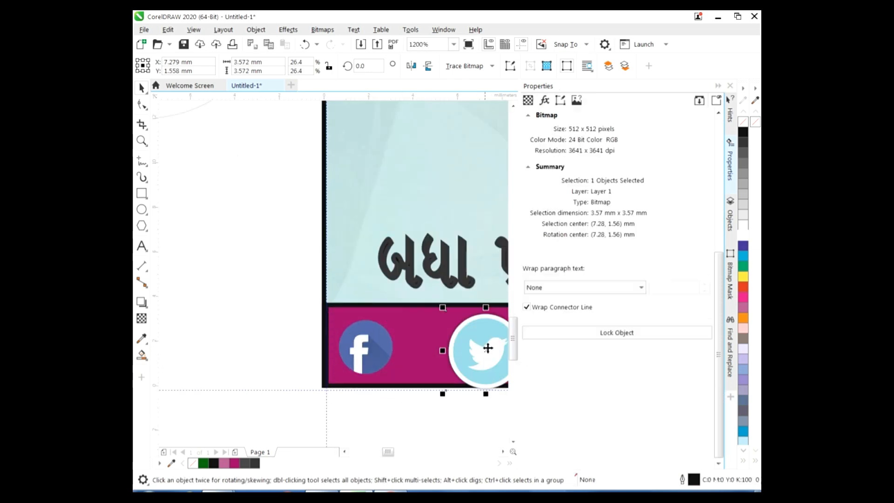
drag(487, 347, 466, 324)
drag(434, 368, 430, 358)
drag(462, 311, 453, 321)
drag(436, 353, 434, 348)
click(425, 406)
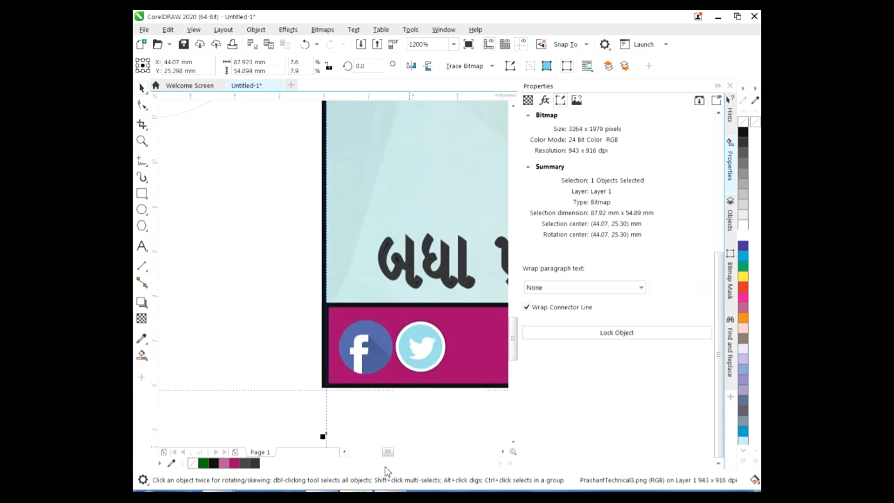
click(344, 452)
Enlarge the small Facebook icon on the bar to about 3.2 mm
click(283, 114)
scroll(289, 163, down, 2)
click(299, 210)
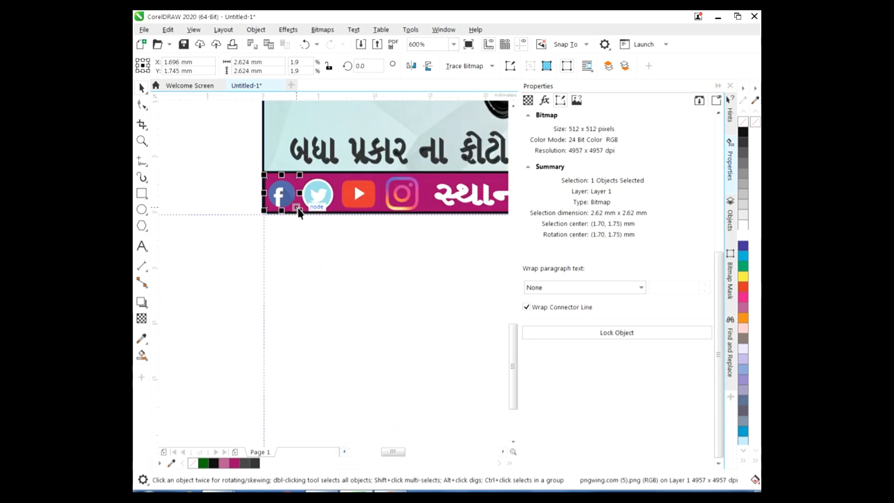
drag(300, 211, 303, 214)
click(341, 283)
drag(393, 454, 397, 455)
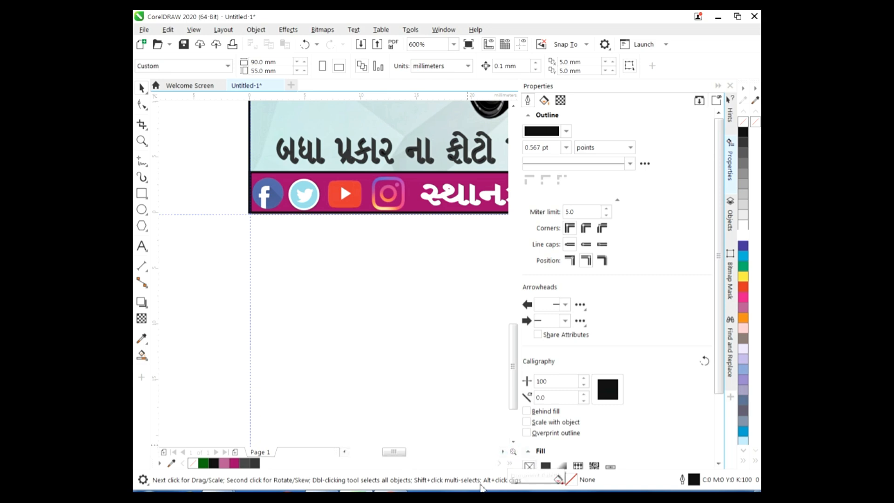
mouse_move(401, 455)
mouse_down()
mouse_move(407, 459)
mouse_move(397, 461)
mouse_up()
click(340, 205)
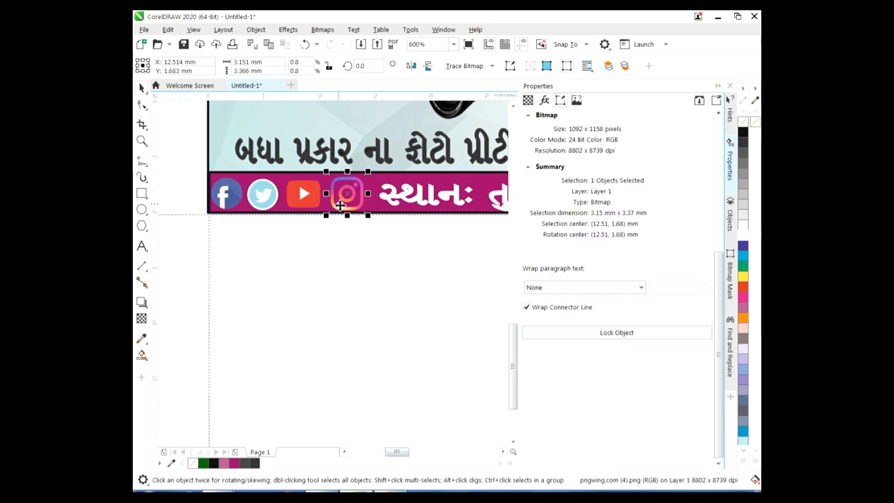
Nudge the location text to the right along the magenta footer
click(503, 452)
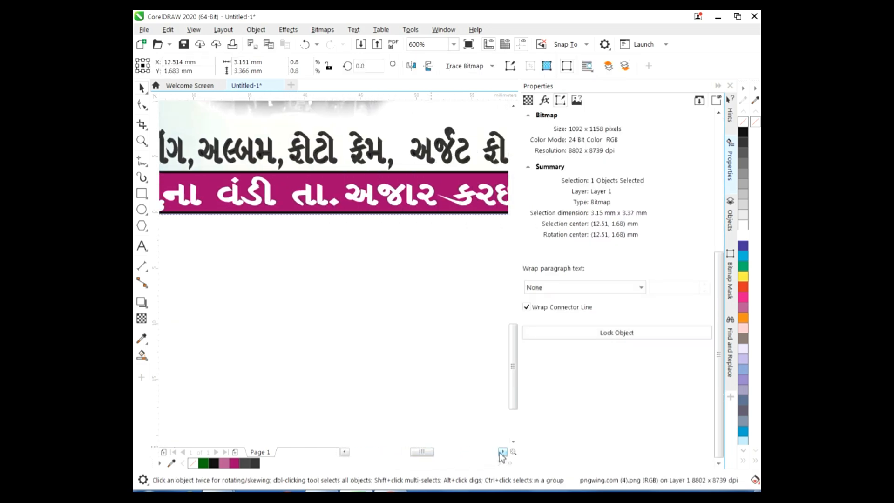
click(503, 452)
click(503, 452)
click(306, 205)
key(Right)
key(Right)
key(Right)
key(Right)
key(Right)
key(Right)
key(Right)
key(Right)
key(Right)
key(Right)
key(Right)
key(Right)
key(Right)
key(Right)
key(Right)
key(Right)
key(Right)
key(Right)
key(Right)
key(Right)
scroll(306, 224, down, 1)
key(Right)
key(Right)
key(Right)
key(Right)
key(Right)
key(Right)
key(Right)
key(Right)
key(Right)
key(Right)
key(Right)
key(Right)
key(Right)
key(Right)
key(Right)
key(Right)
key(Right)
key(Right)
key(Right)
key(Right)
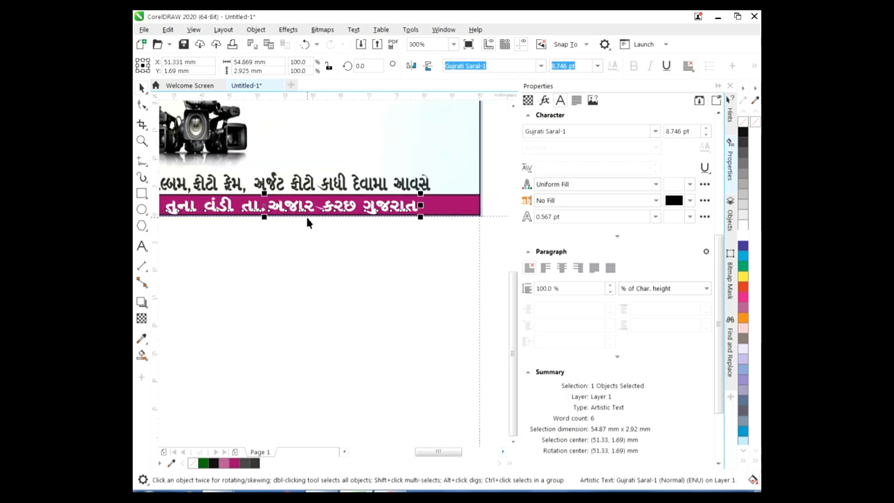
click(345, 452)
click(345, 452)
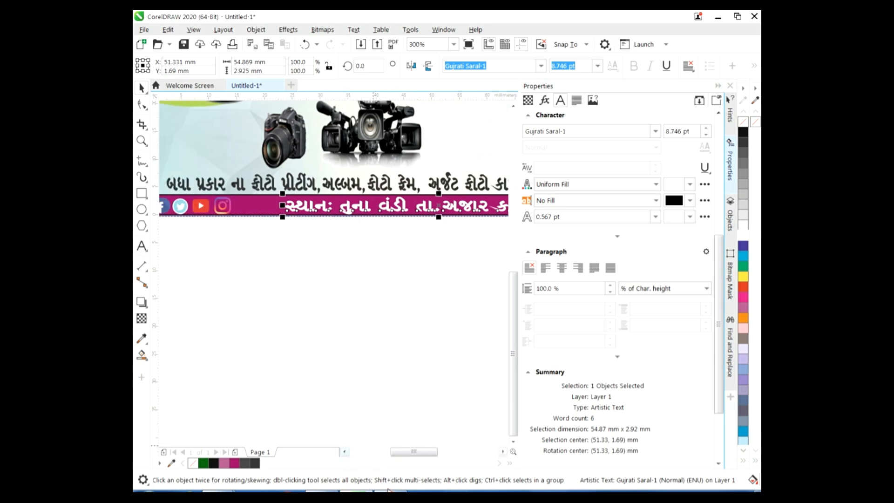
click(348, 456)
click(317, 397)
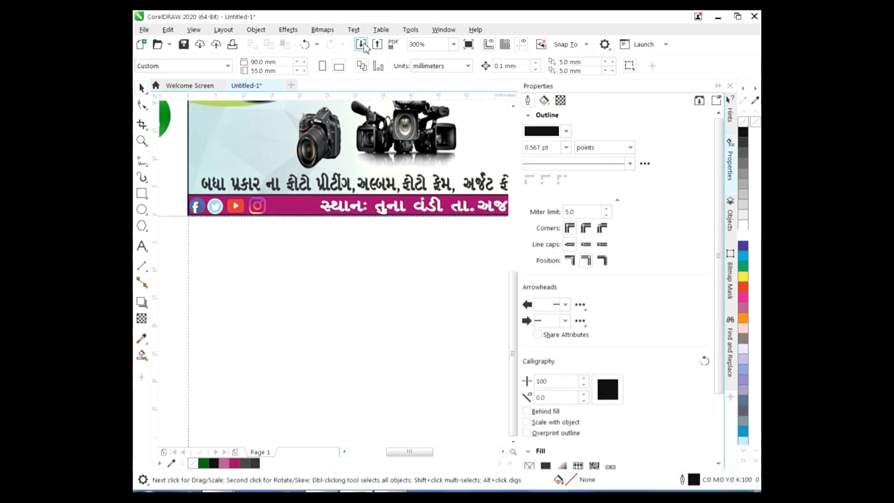
Import the location pin image from Downloads, shrink it and set it before the location text
key(ctrl+i)
click(309, 112)
click(429, 155)
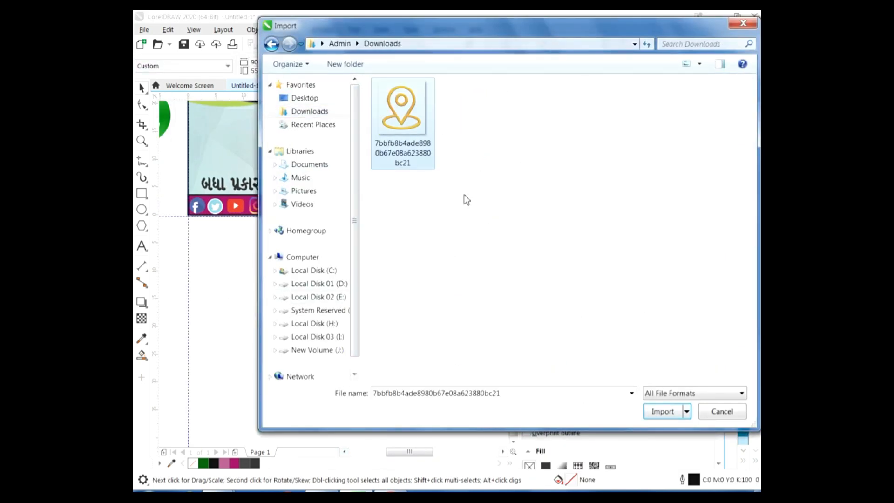
click(669, 417)
drag(259, 239, 324, 309)
drag(324, 237, 312, 248)
drag(283, 291, 321, 220)
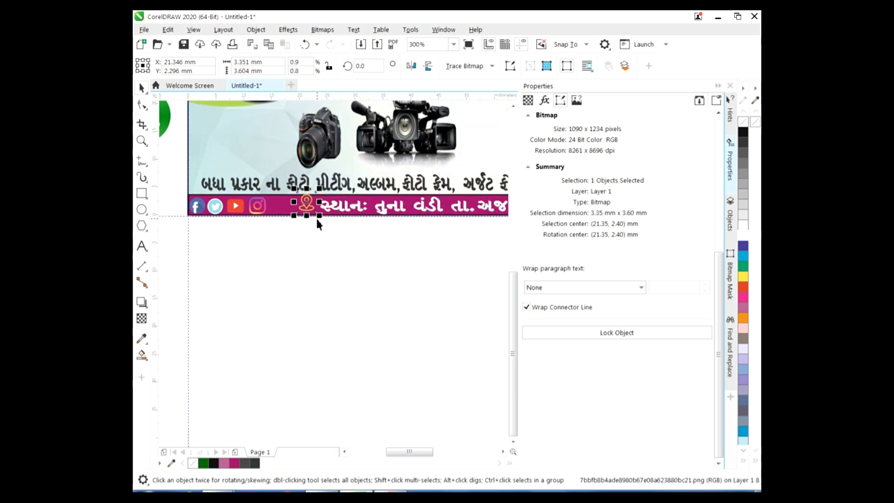
click(327, 292)
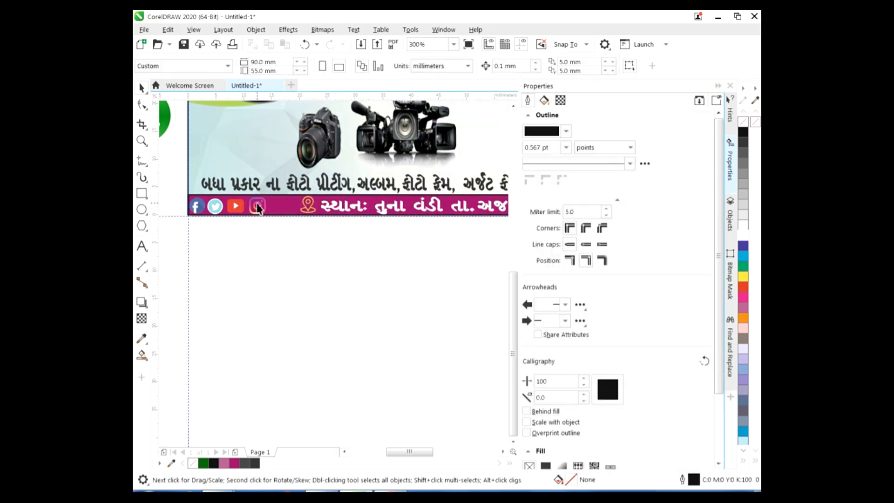
Move the pin icon slightly up and slide the Instagram icon right toward it
click(306, 204)
drag(303, 207, 299, 207)
click(294, 254)
click(255, 208)
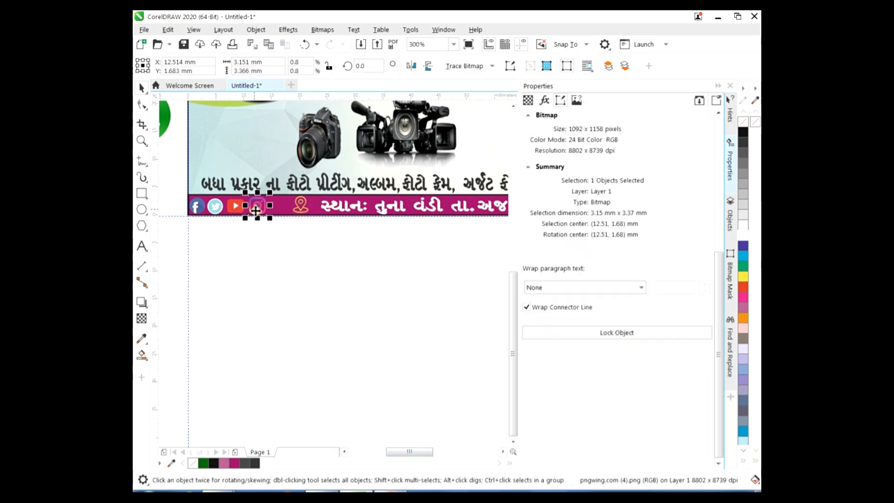
drag(256, 210, 270, 210)
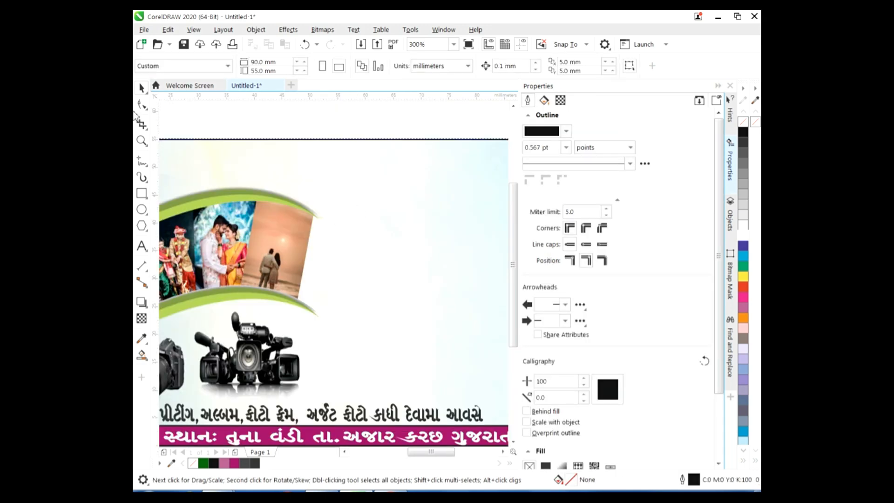
Type the studio owner's name in Gujarati, shrink it to about 12 pt and set it at the top right
click(142, 246)
click(494, 66)
click(388, 151)
click(414, 139)
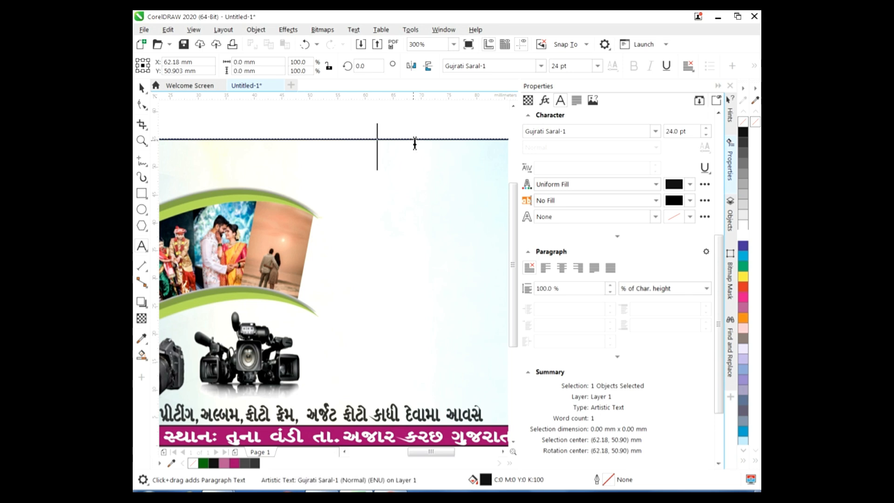
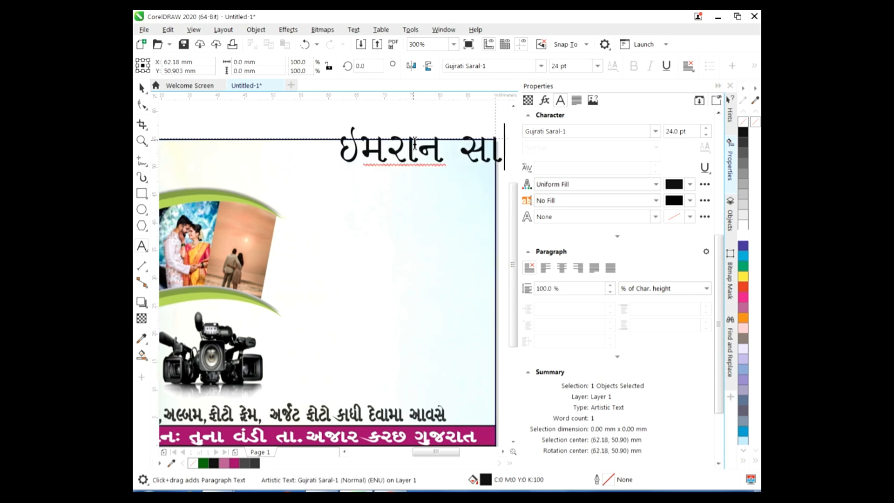
key(Escape)
drag(500, 140, 371, 151)
click(141, 87)
Fill the name magenta and give it a hairline magenta outline
double_click(324, 156)
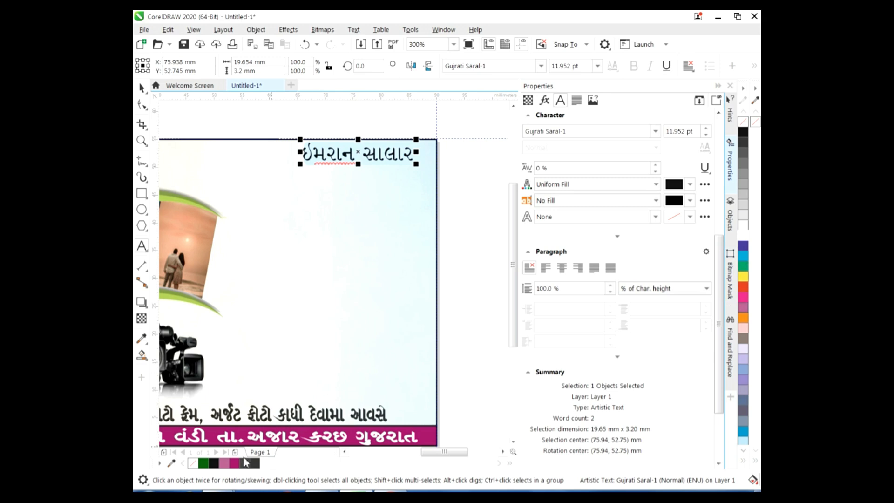
click(234, 463)
click(691, 217)
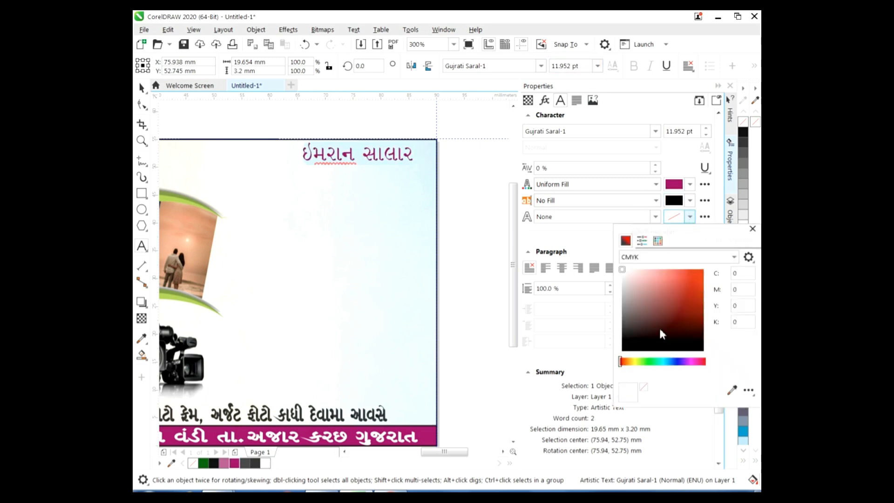
click(242, 464)
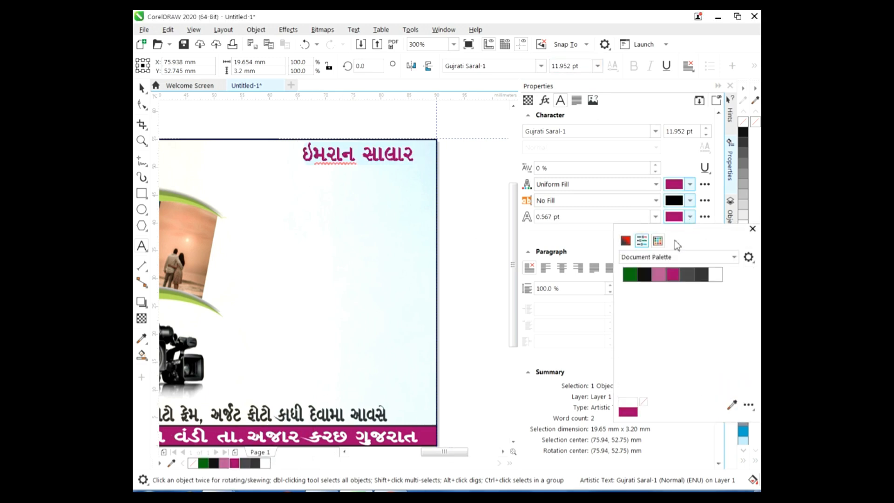
click(752, 229)
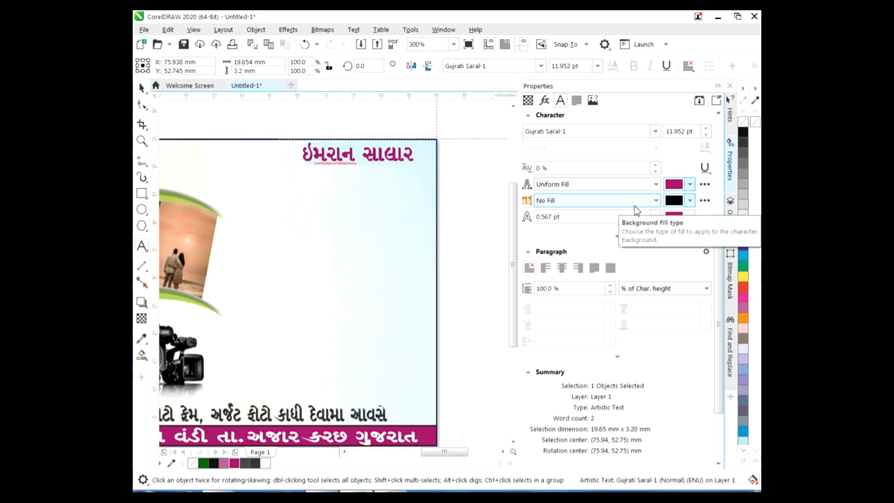
click(691, 217)
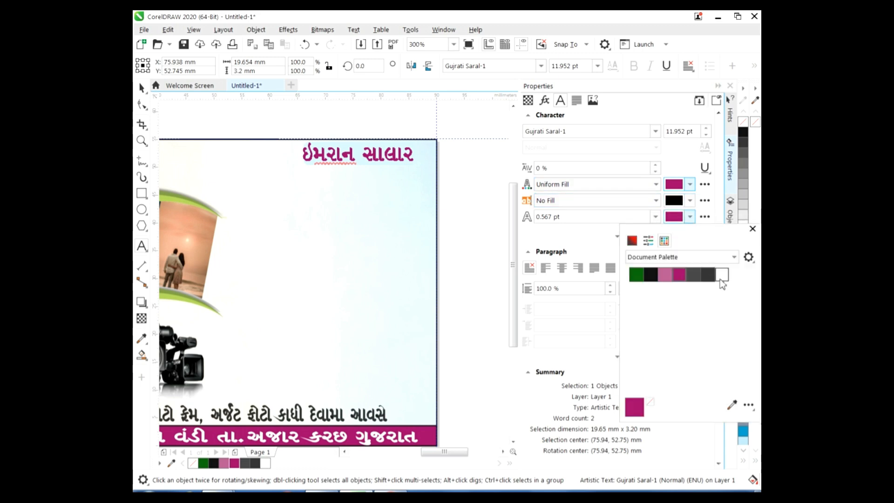
click(691, 217)
click(655, 216)
click(601, 242)
click(691, 217)
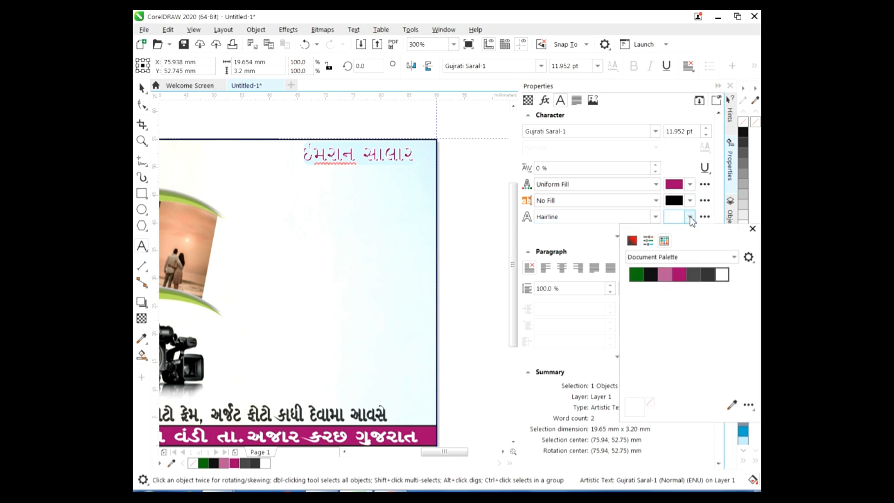
click(681, 275)
click(480, 188)
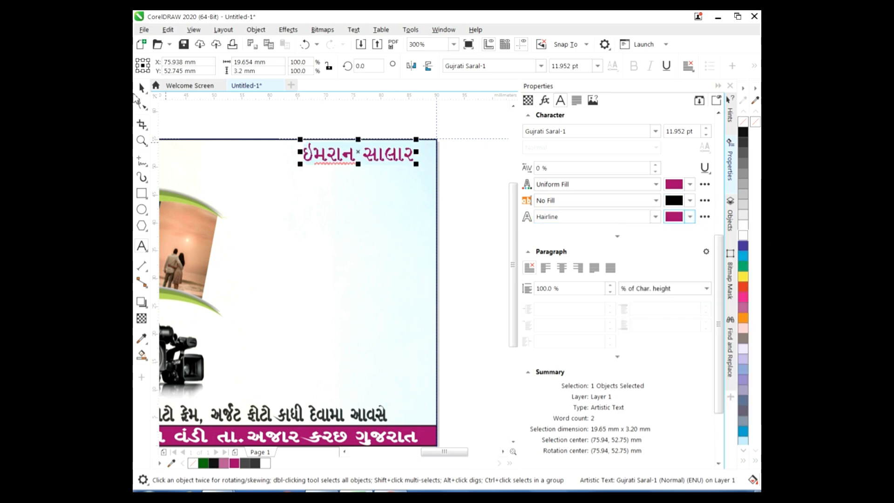
click(463, 200)
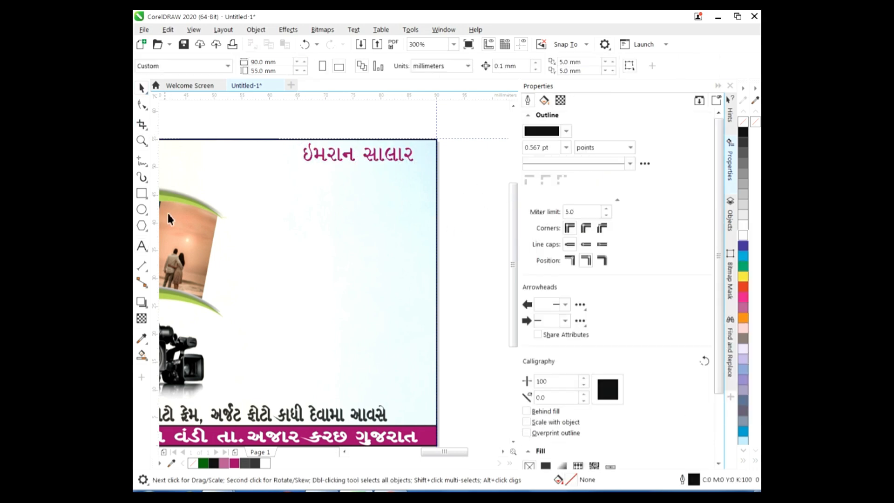
Start a new text line beside the card for the phone number
click(142, 246)
click(466, 204)
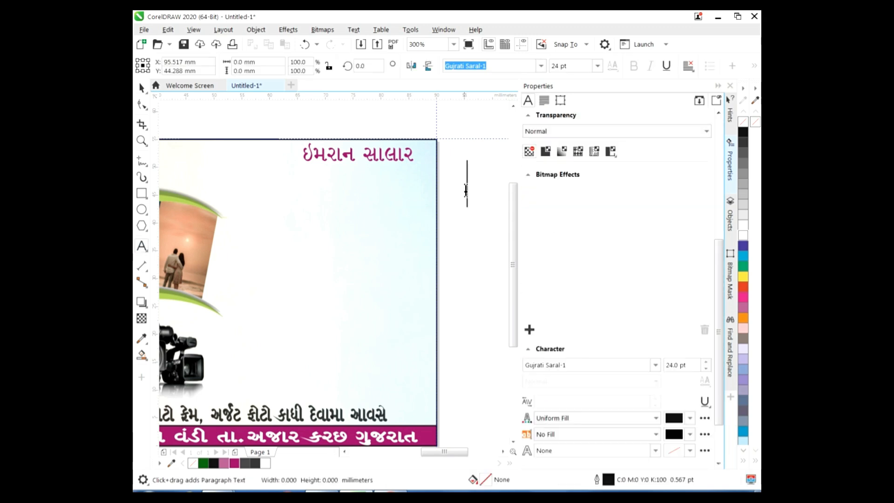
click(541, 65)
Type the phone number in the Kalapi font and shrink it to about 17 pt
click(553, 83)
scroll(520, 242, down, 5)
click(520, 243)
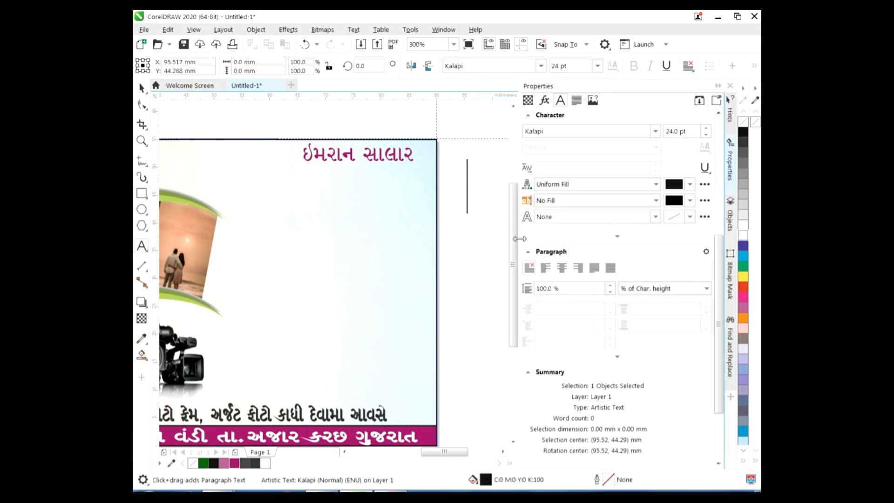
text(123456)
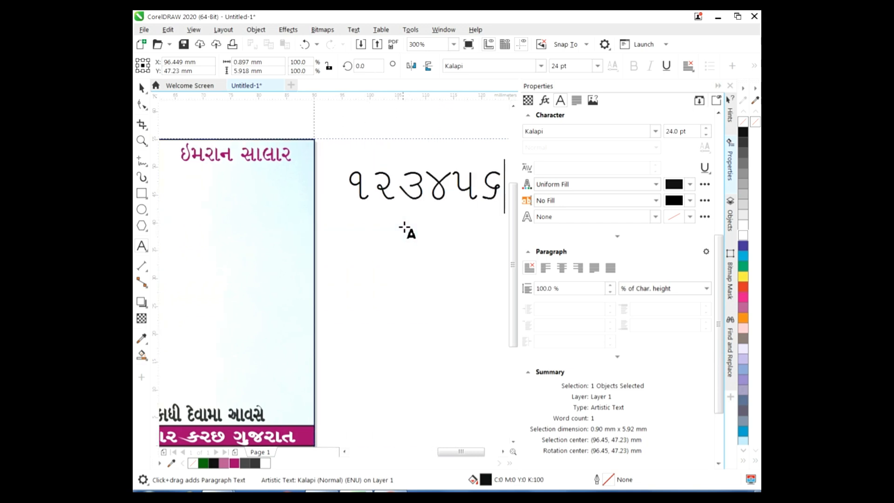
text(7890)
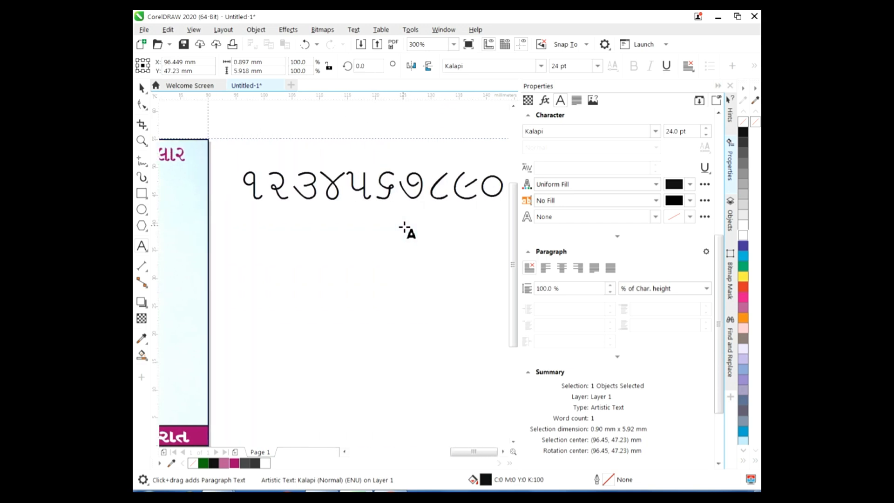
key(ctrl+space)
drag(243, 204, 315, 195)
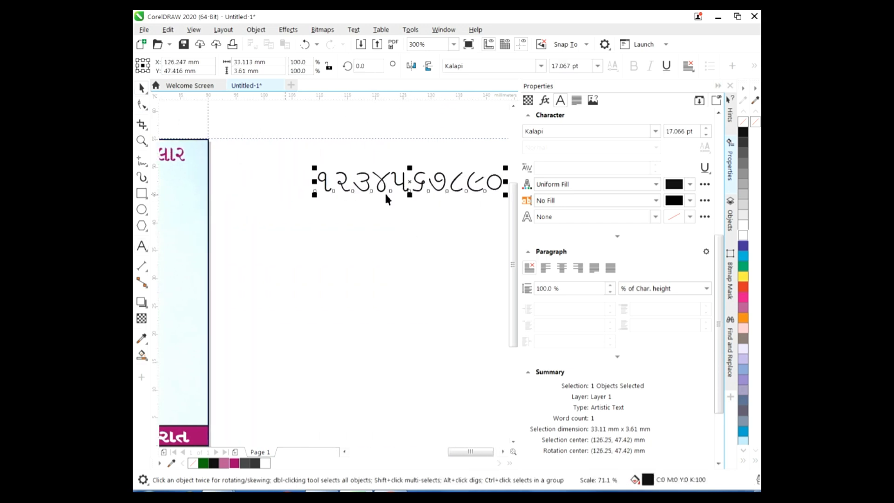
Give the number a magenta fill and a 0.5 pt magenta outline
click(690, 217)
click(680, 274)
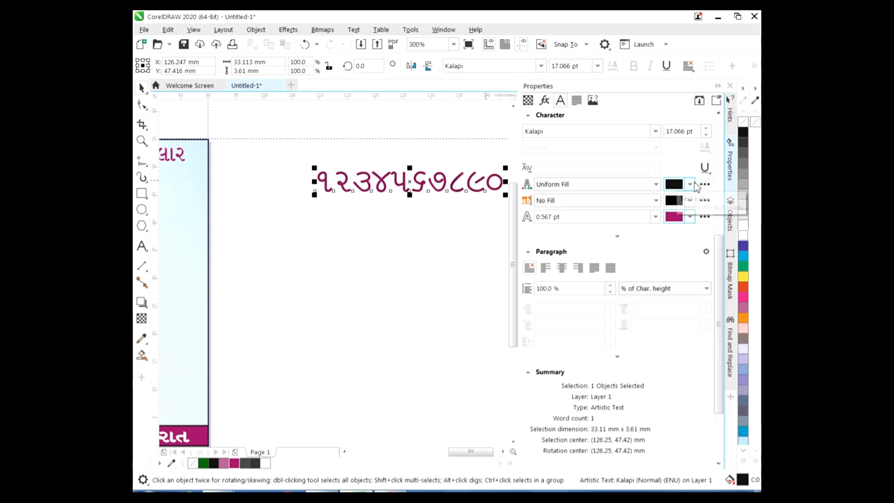
click(691, 184)
click(732, 358)
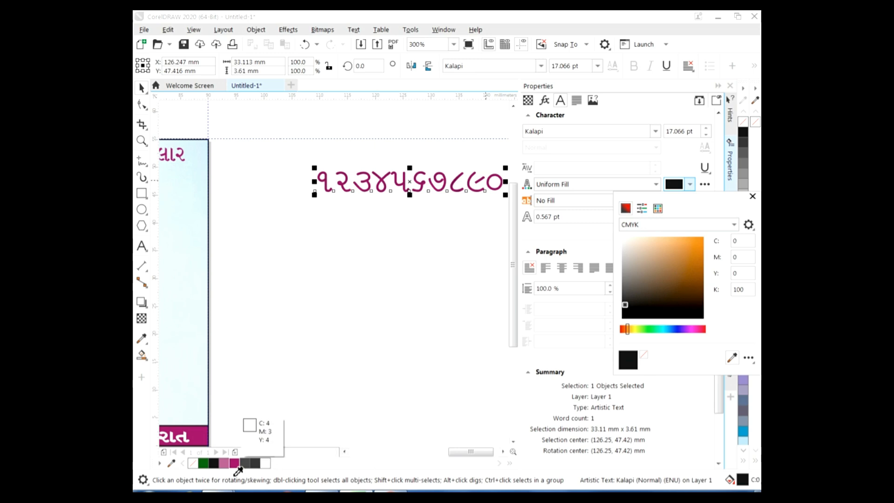
click(235, 463)
click(752, 197)
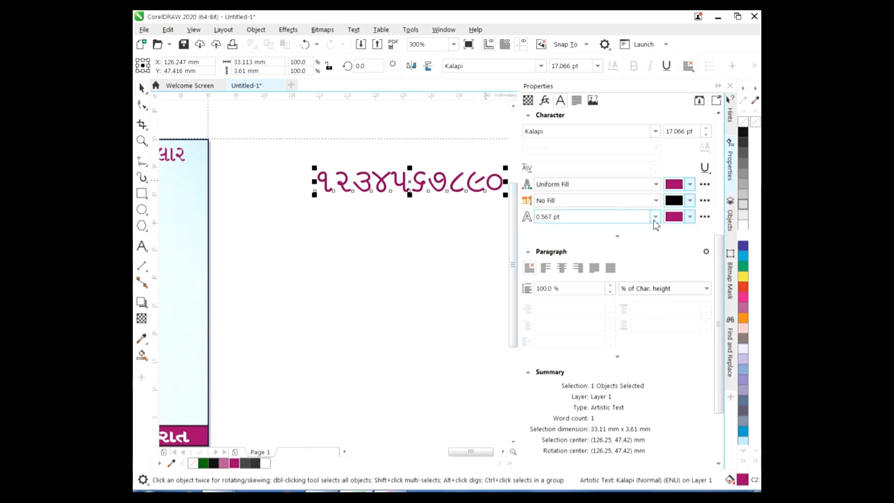
click(654, 220)
click(579, 238)
click(655, 218)
click(592, 260)
click(656, 217)
click(582, 245)
click(656, 217)
click(442, 185)
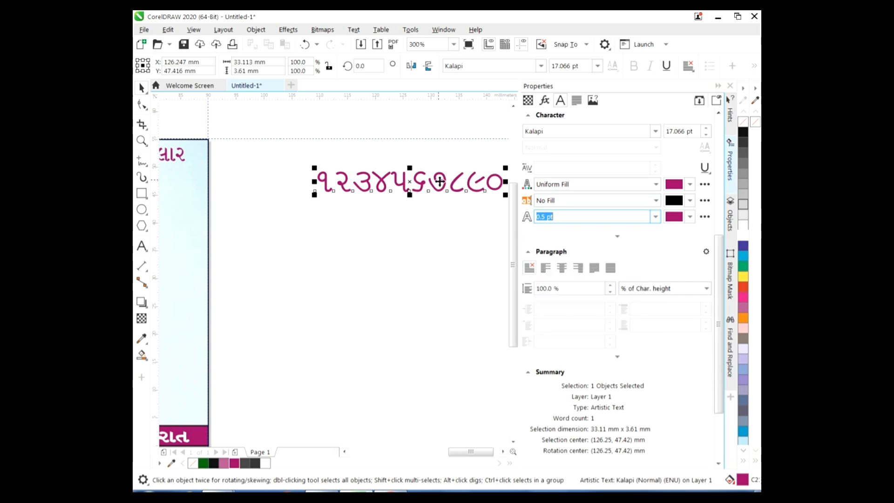
Move the number onto the card and centre it beneath the name
drag(467, 451, 460, 451)
drag(470, 185, 223, 184)
drag(461, 452, 443, 451)
drag(488, 170, 365, 189)
click(483, 259)
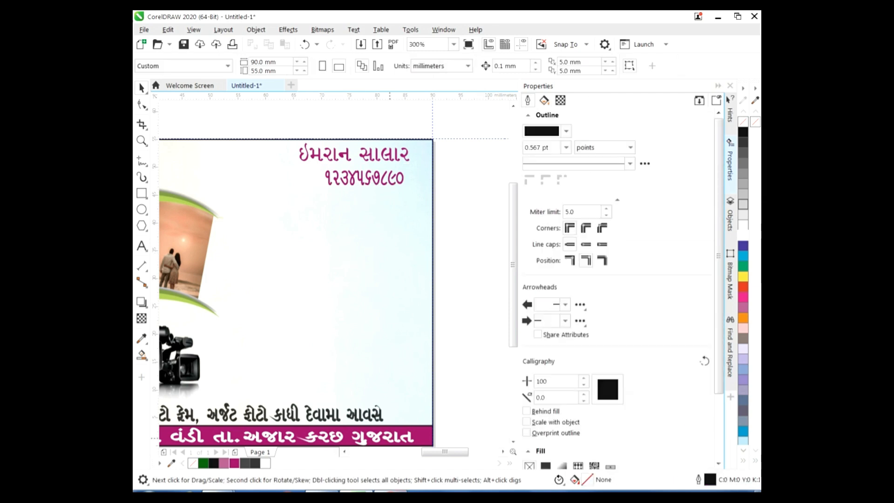
click(394, 20)
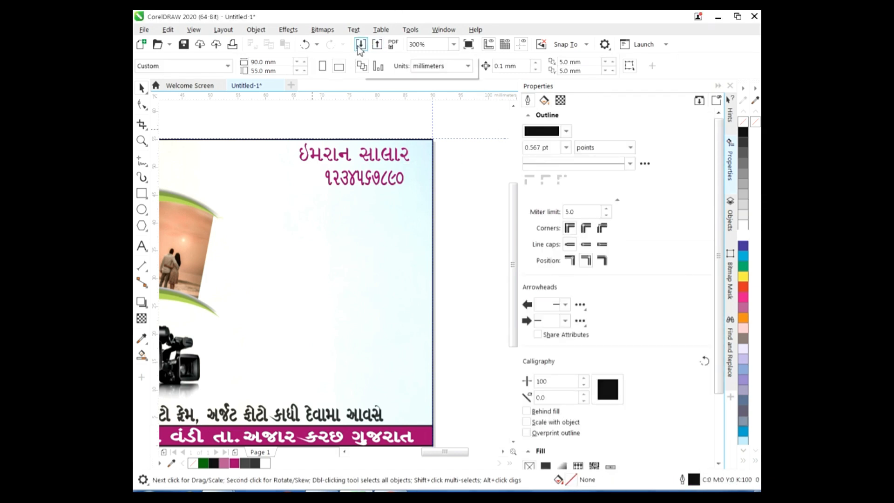
click(360, 45)
Import the phone icon image and place it beside the phone number
click(480, 122)
click(667, 413)
drag(251, 192, 322, 267)
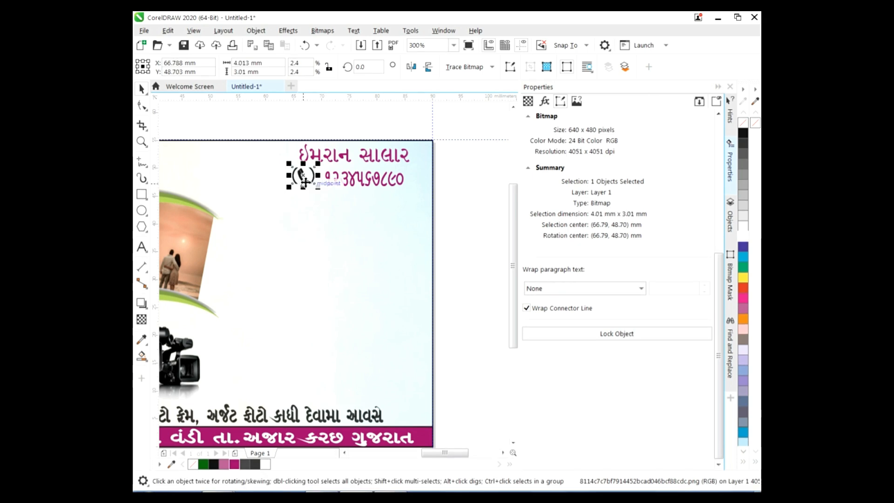
drag(305, 181, 311, 184)
click(338, 234)
click(317, 185)
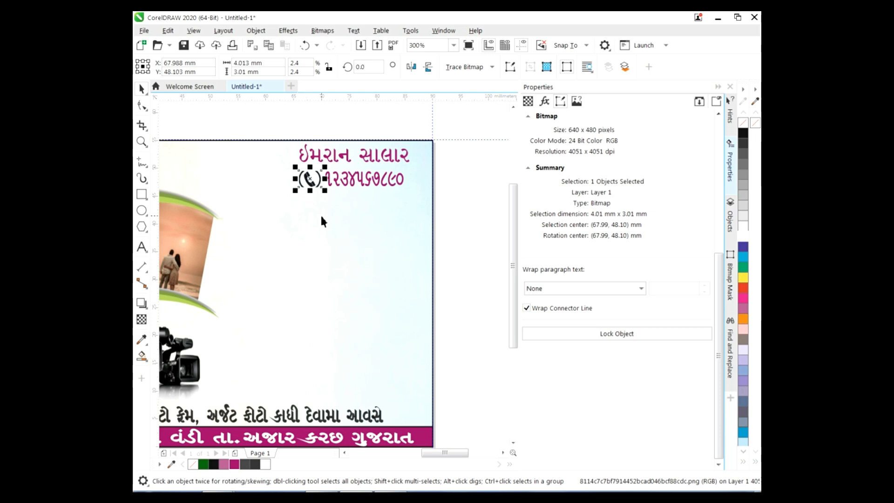
click(337, 238)
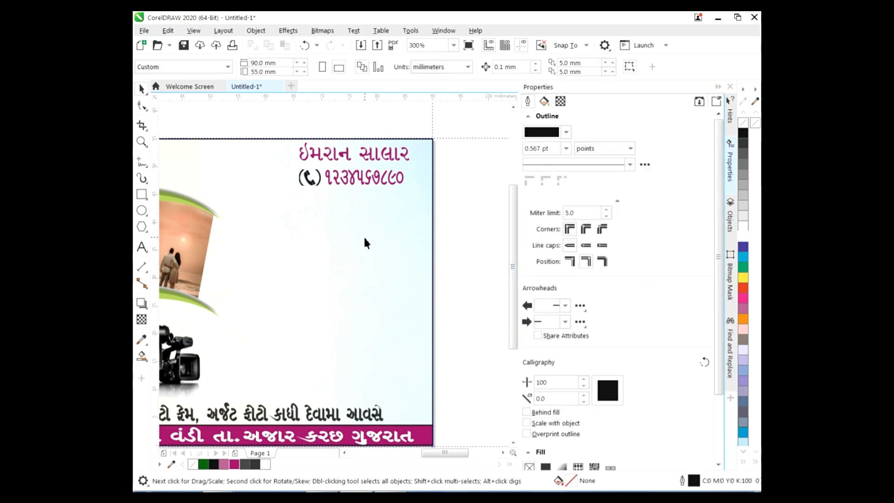
Type the studio name 'અલ હાદ' at 12 pt below the phone number
click(142, 247)
click(314, 235)
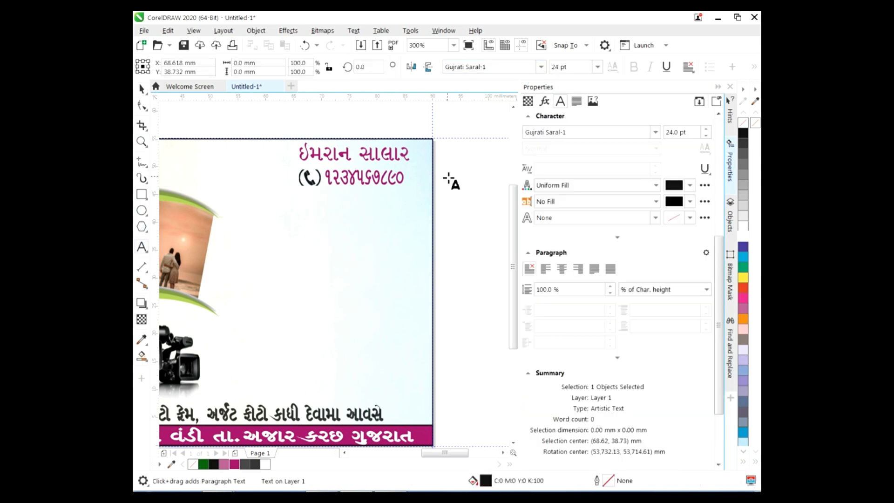
text(અલ)
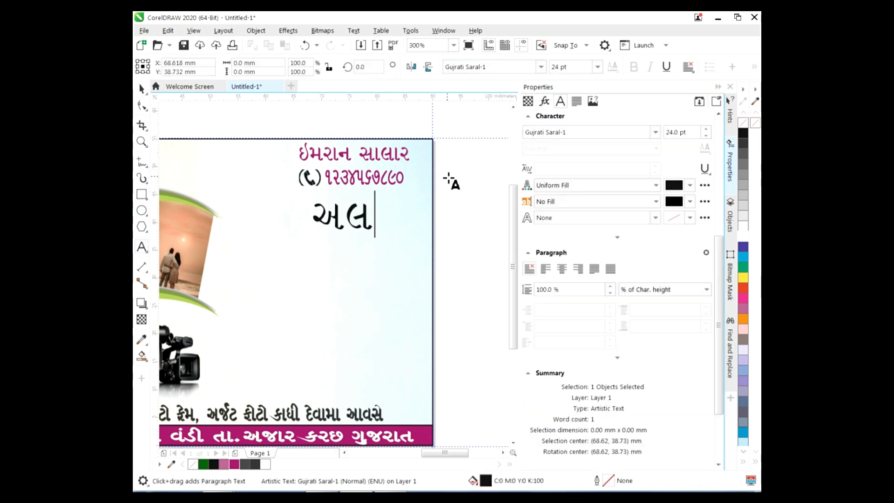
click(597, 67)
key(Escape)
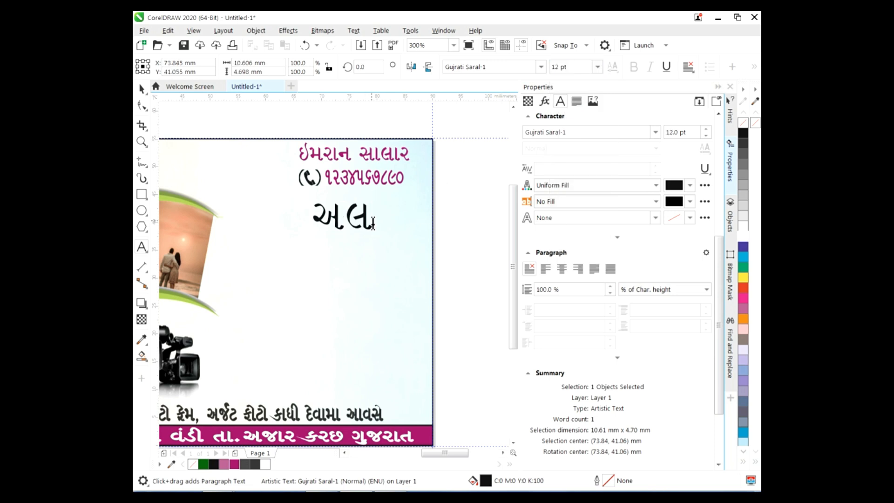
key(BackSpace)
key(BackSpace)
click(597, 67)
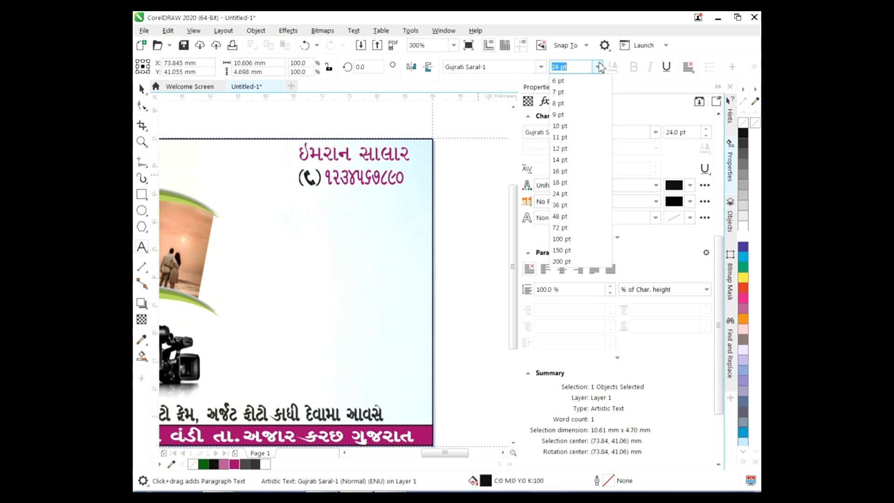
click(566, 151)
text(અલ)
text( હા)
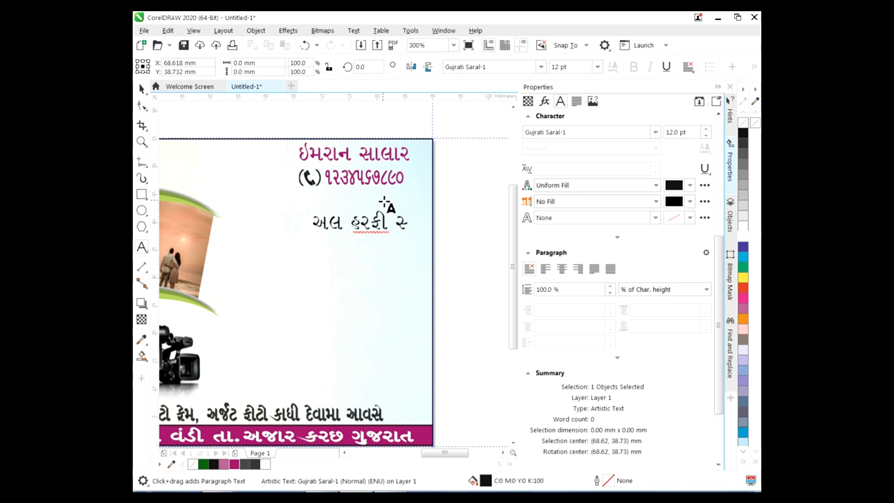
text(દ)
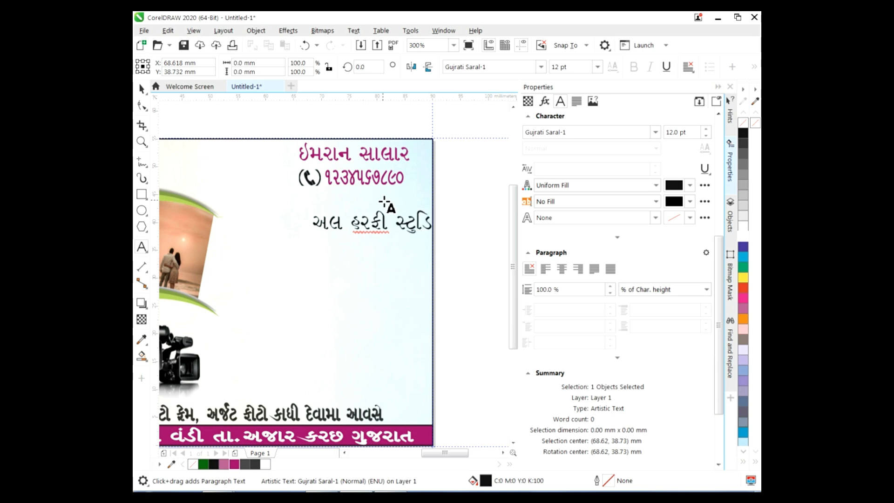
Drag the studio name off the card's right edge and select its characters
click(141, 89)
drag(387, 223, 352, 223)
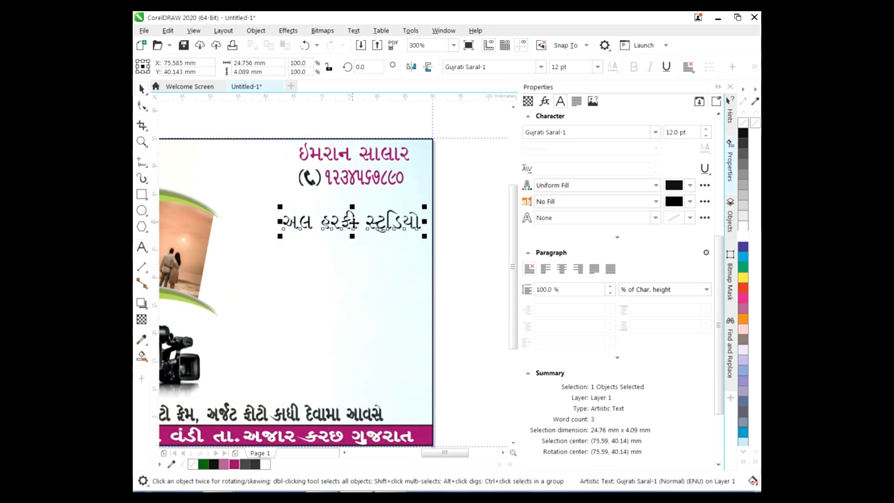
drag(445, 453, 455, 453)
drag(311, 233, 468, 227)
drag(455, 452, 463, 453)
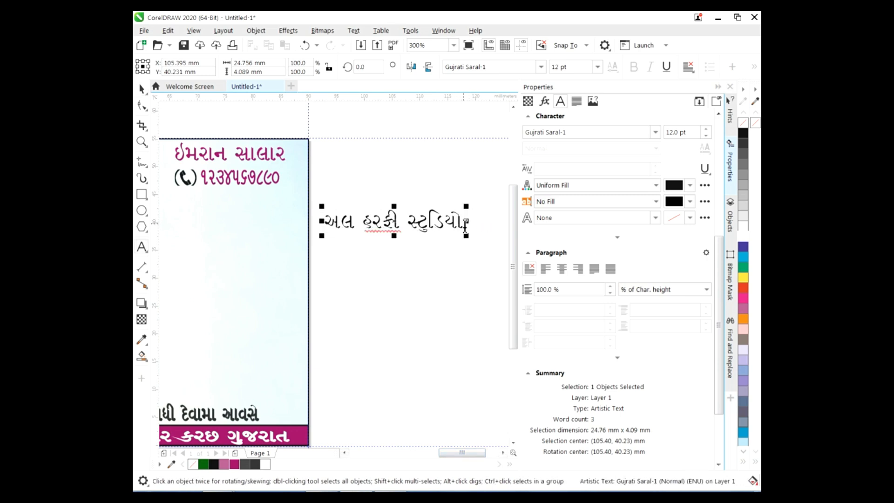
drag(465, 219, 326, 220)
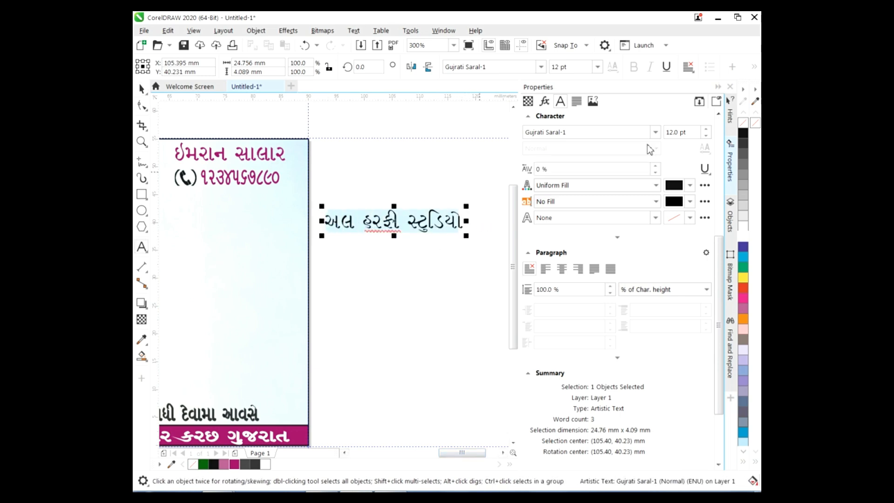
Fill the studio name text deep blue
click(743, 279)
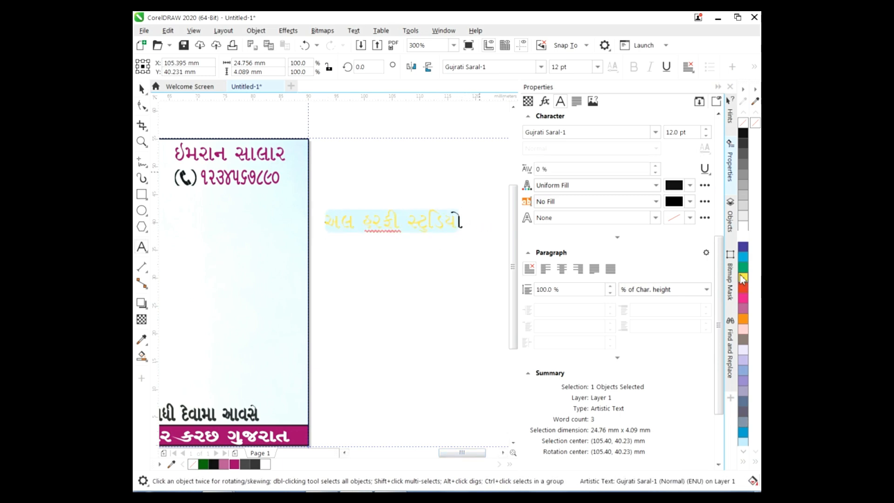
click(743, 298)
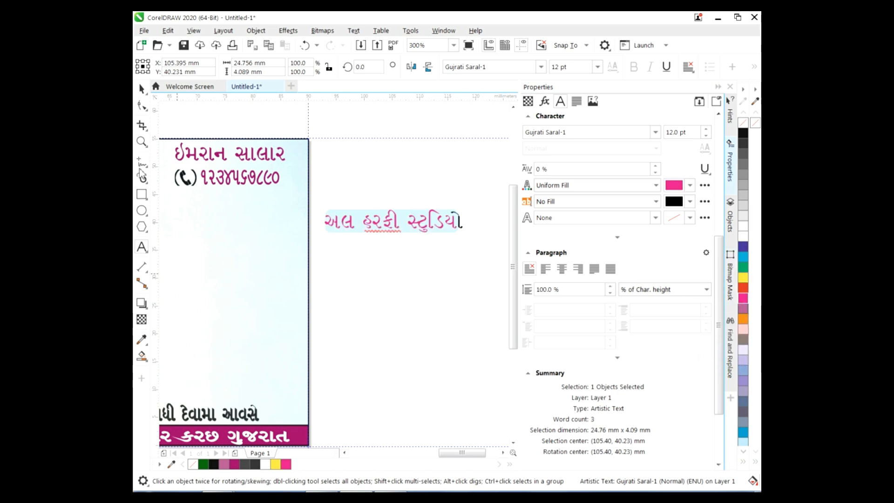
click(743, 451)
click(744, 451)
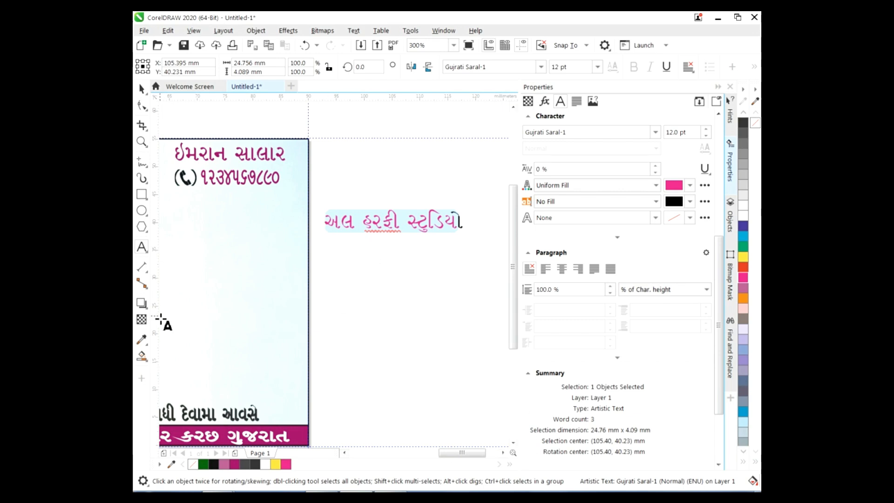
click(141, 357)
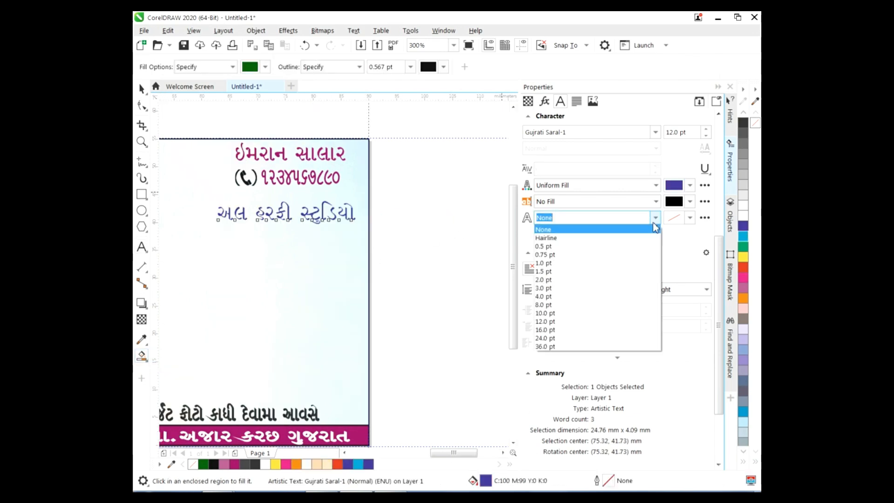
click(690, 218)
Give the studio name a 0.567 pt blue outline and move it under the phone number
click(690, 217)
click(663, 363)
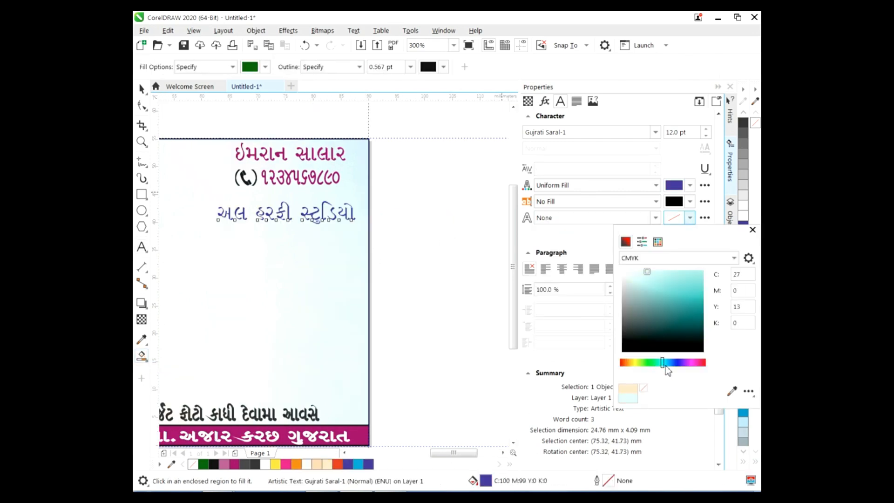
drag(666, 365, 674, 363)
click(695, 300)
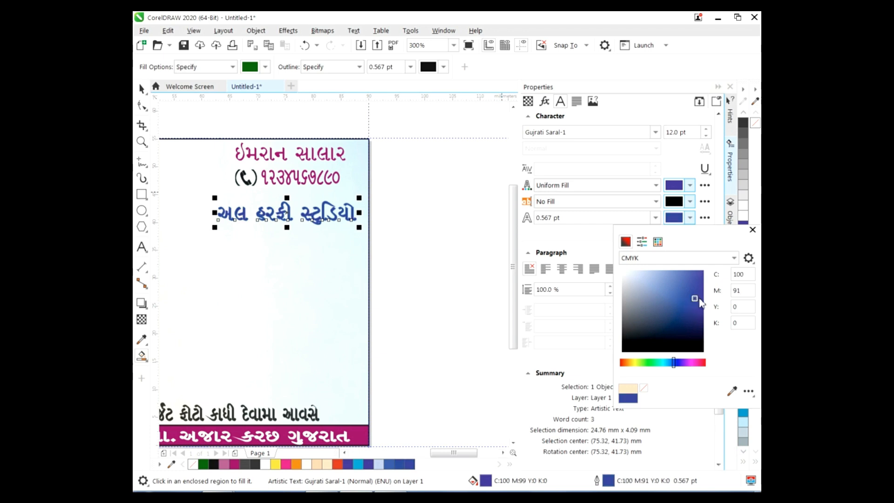
double_click(692, 278)
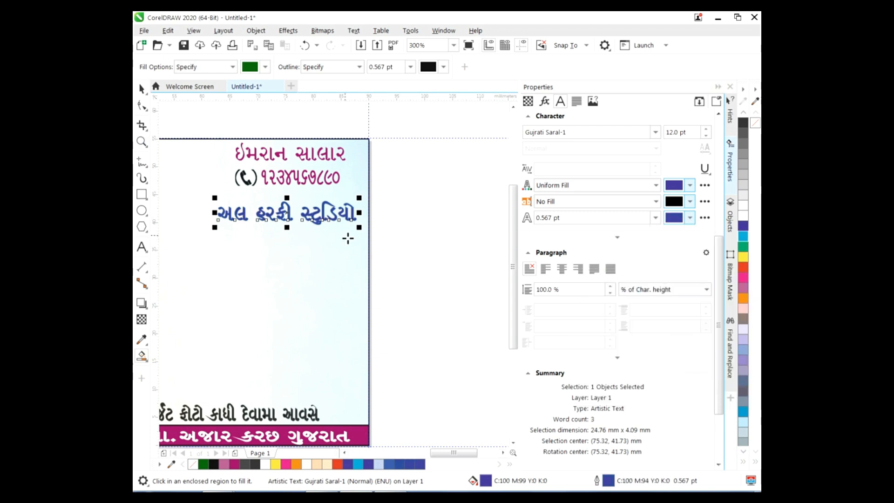
click(141, 88)
drag(281, 218, 280, 216)
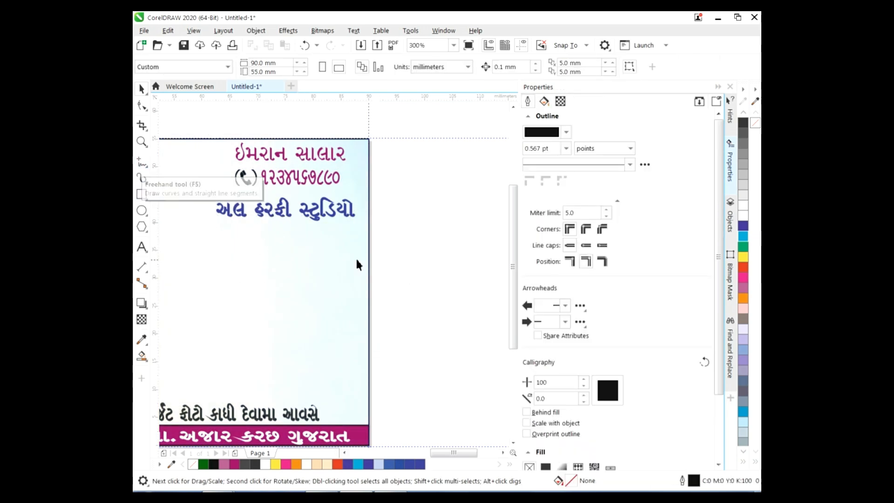
Add a soft drop shadow (Multiply, opacity 50, feather 15) beneath the blue studio name
scroll(358, 263, up, 2)
click(280, 288)
click(142, 302)
drag(292, 271, 290, 316)
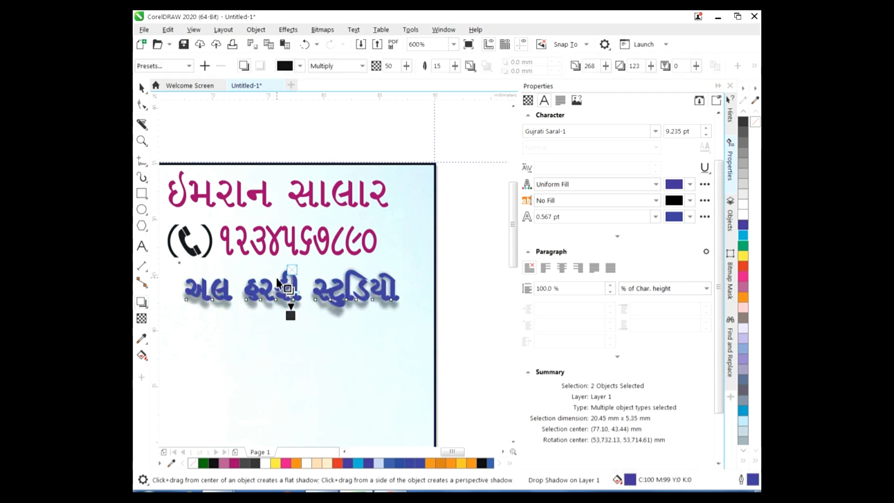
drag(291, 315, 292, 311)
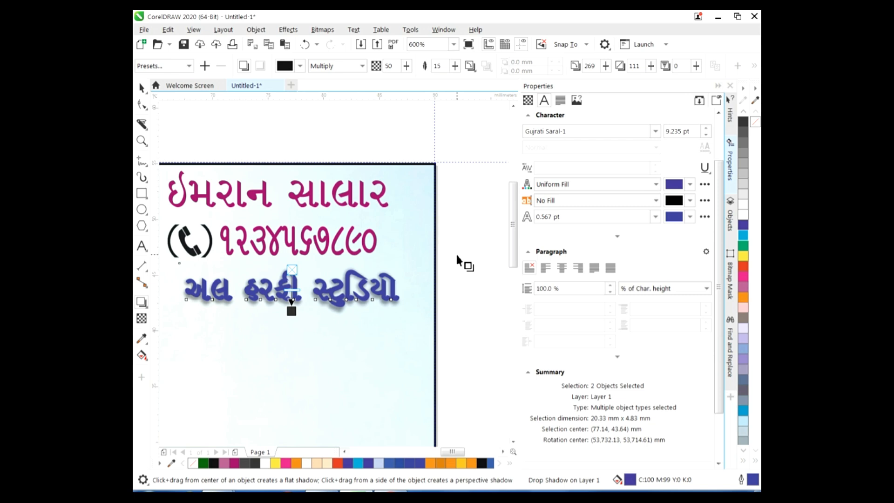
Nudge the studio name text slightly lower with the Down arrow key
click(141, 88)
click(511, 352)
drag(511, 281, 512, 261)
click(282, 185)
key(Down)
key(Down)
key(Down)
key(Down)
key(Down)
key(Down)
key(Down)
key(Down)
key(Down)
key(Down)
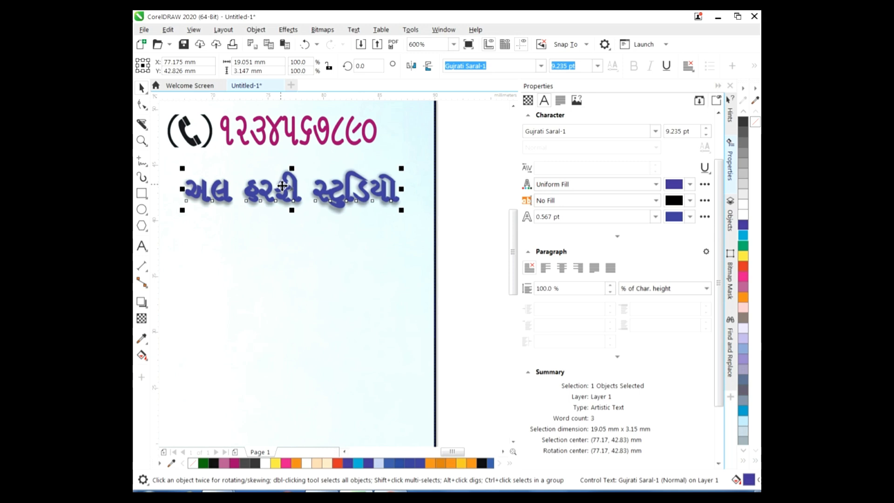
click(494, 324)
scroll(265, 348, left, 1)
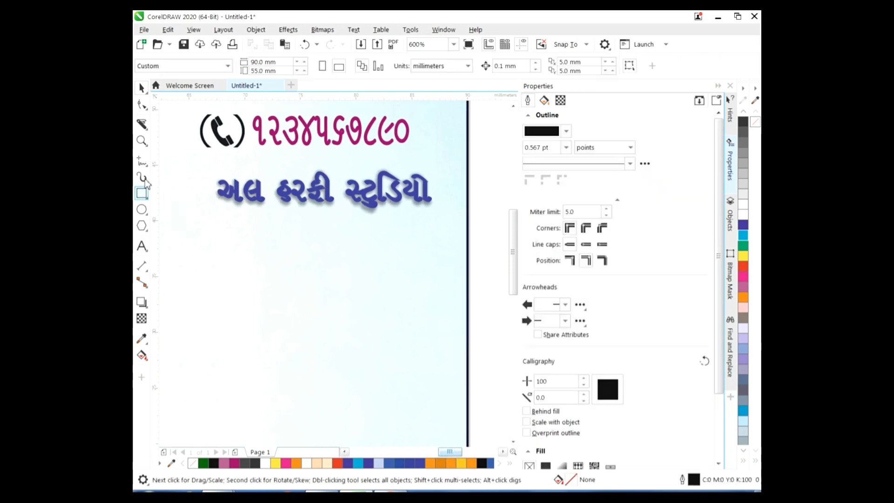
click(143, 245)
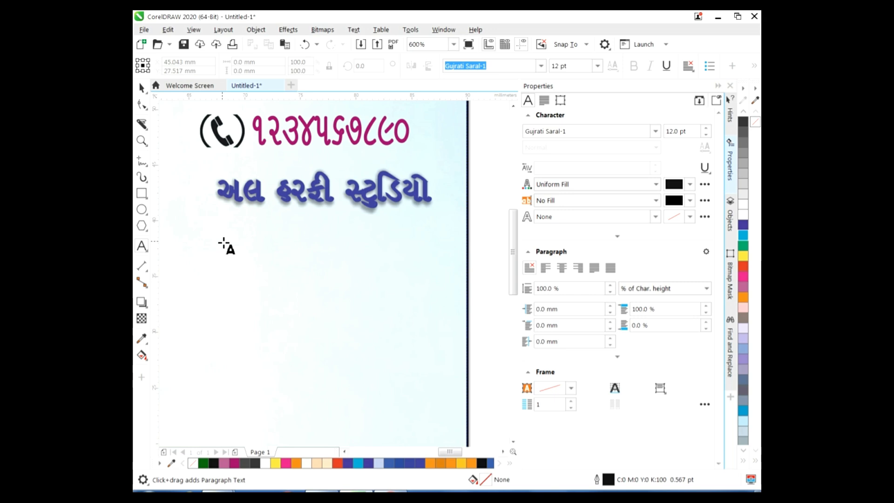
Start a new text line below the studio name at 9 pt
click(224, 243)
click(598, 66)
click(569, 184)
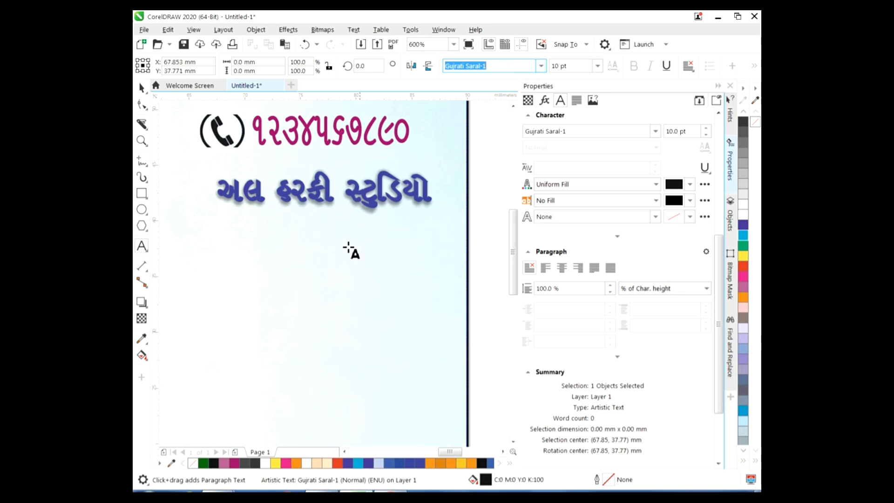
key(Return)
click(597, 65)
click(573, 125)
click(597, 66)
click(559, 114)
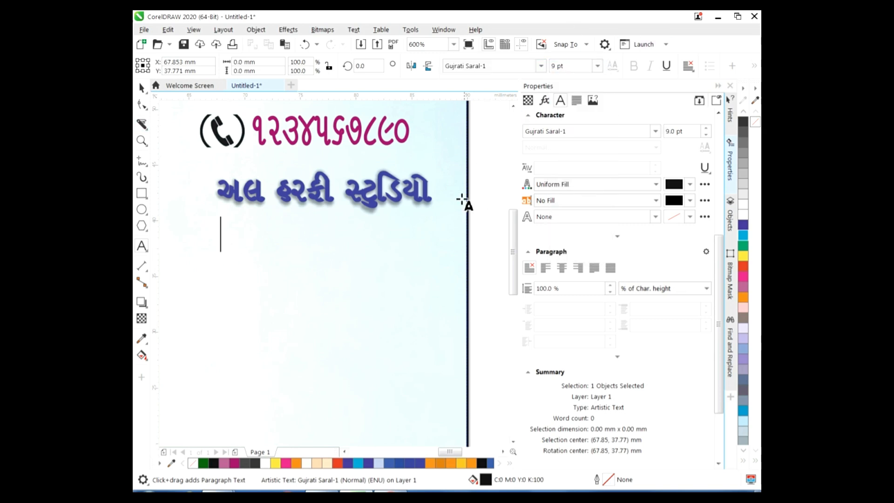
Type the services line 'ફોટોગ્રાફી વિડીયોગ્રાફી', correcting the typos
text(ફ)
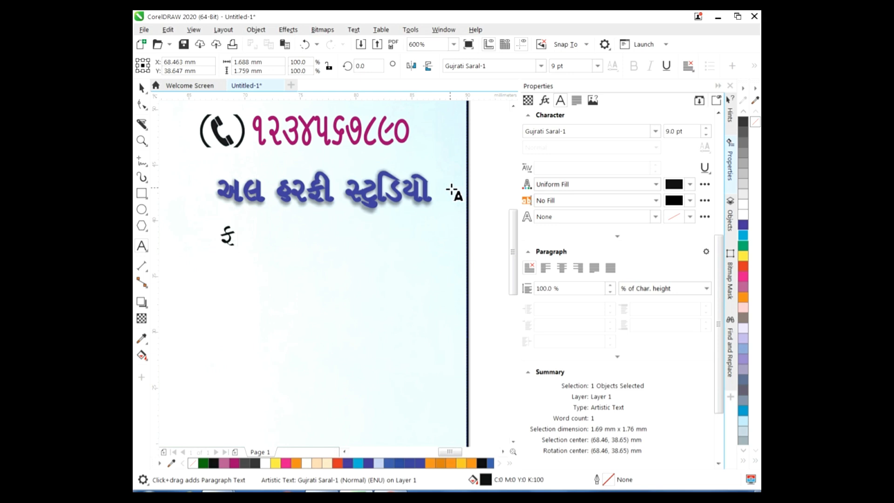
text(ોટો)
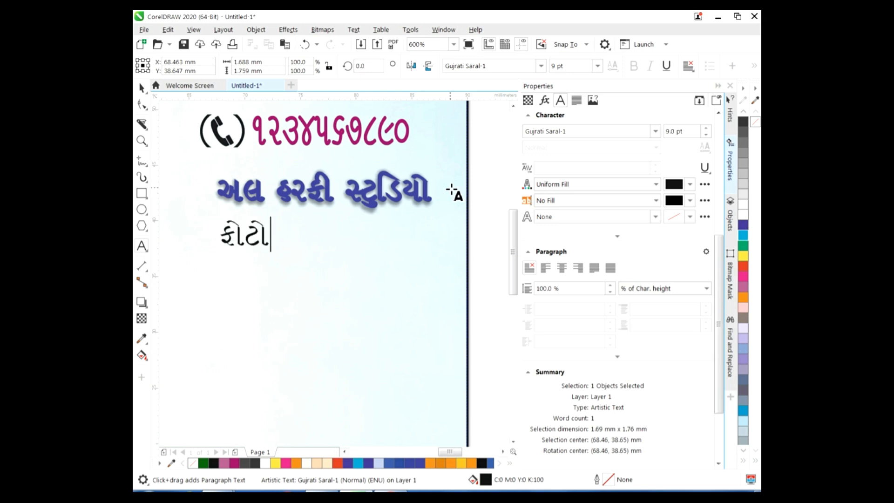
text( ગરાફી)
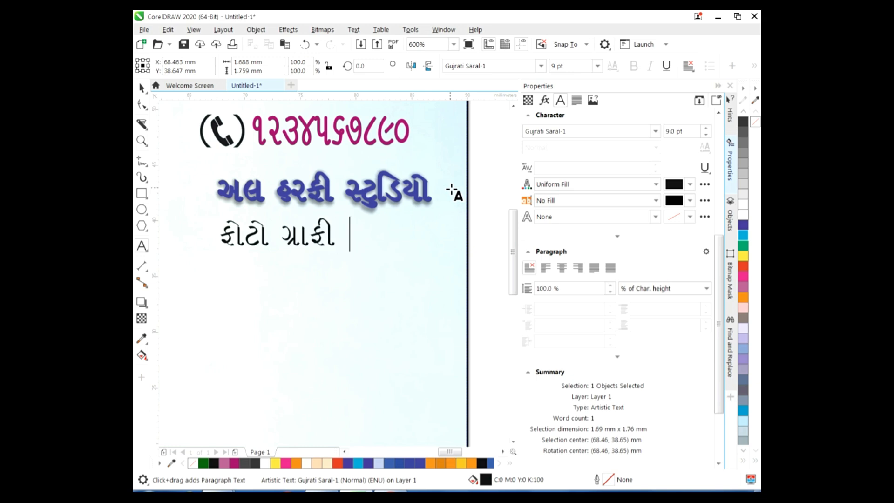
text( વી)
key(BackSpace)
key(BackSpace)
text(િદ)
key(BackSpace)
text(વિડીયો)
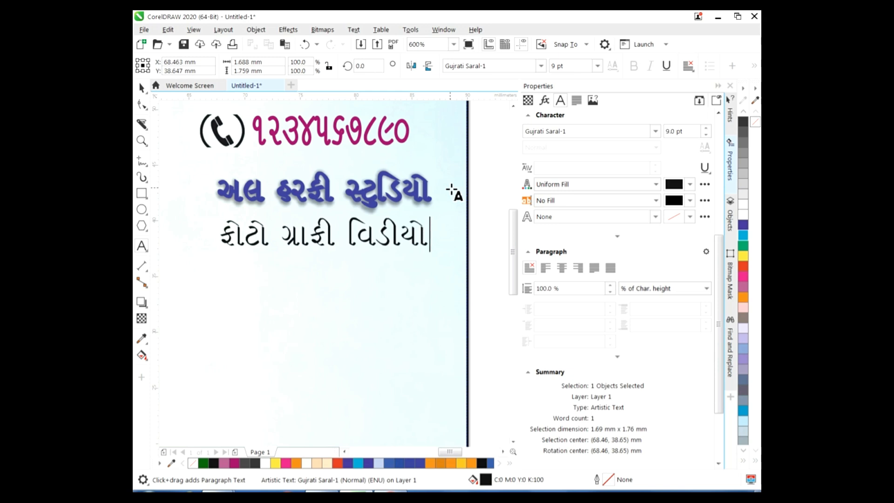
text(ગ્રાફી)
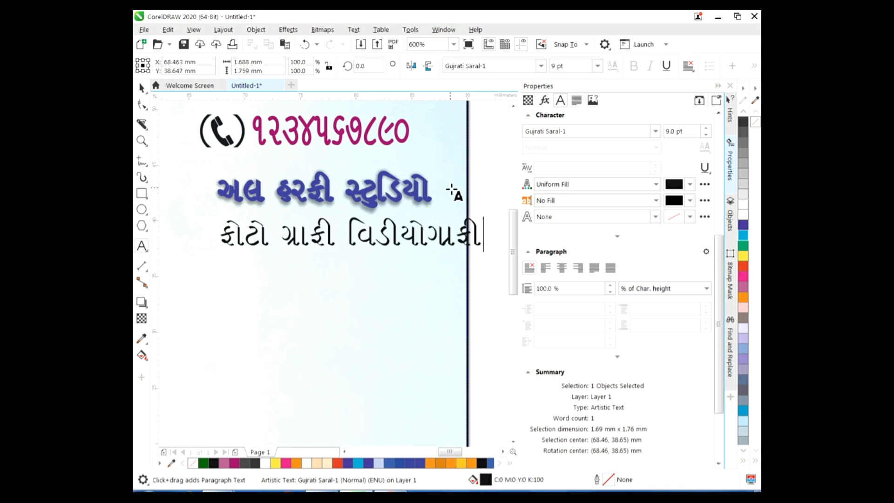
click(290, 236)
key(BackSpace)
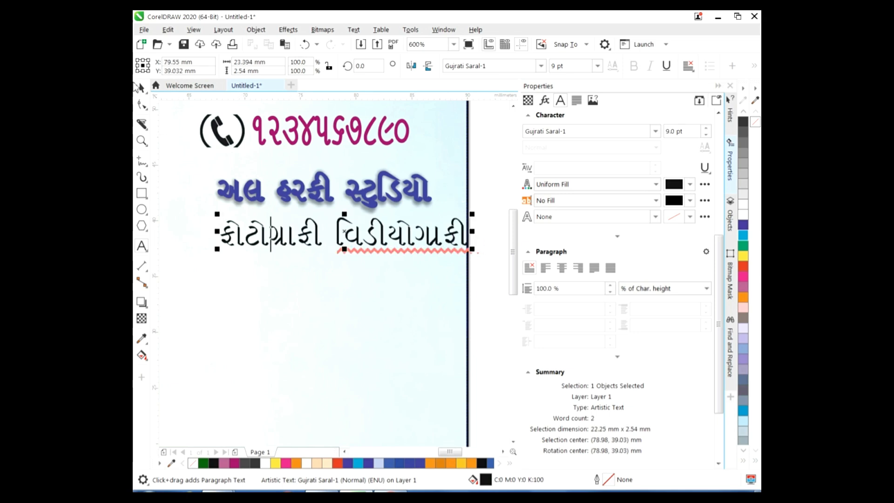
click(141, 88)
Shift the services line left under the studio name and give it a black outline
drag(347, 240, 325, 236)
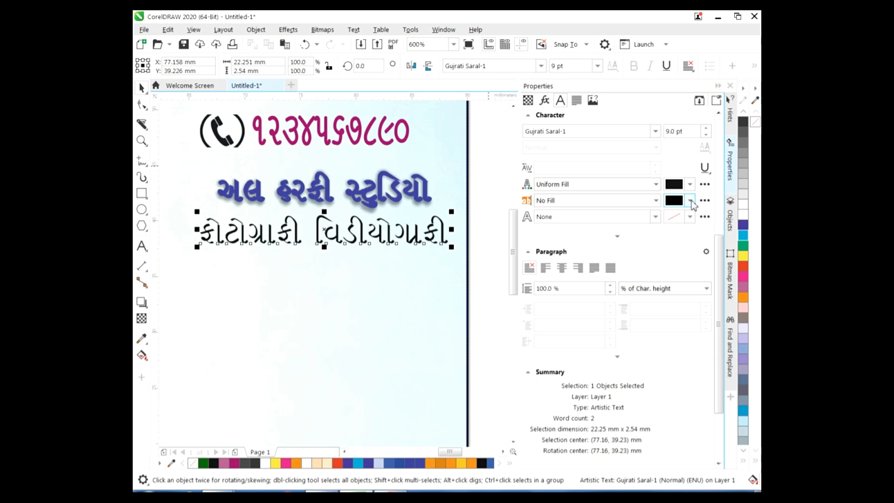
click(691, 216)
click(626, 350)
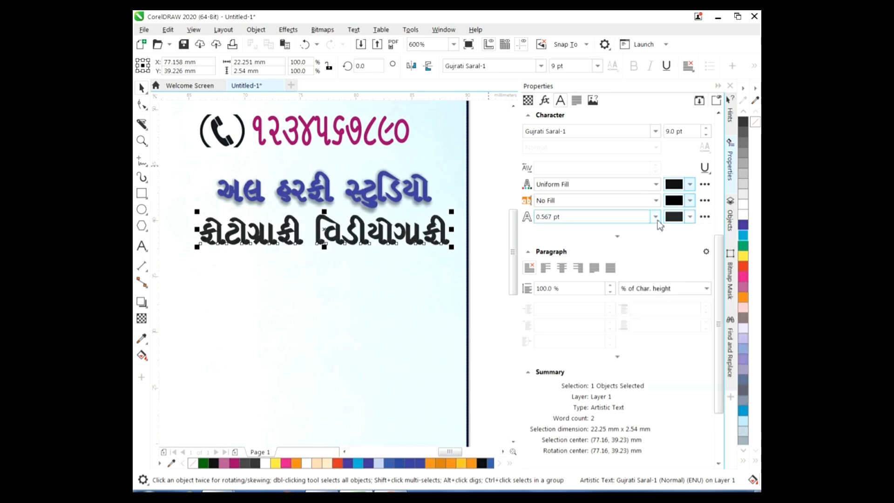
click(656, 216)
click(578, 245)
click(577, 216)
click(577, 245)
Make the outline a black hairline and centre the line under the studio name
click(656, 217)
click(578, 238)
click(691, 216)
click(626, 349)
click(752, 229)
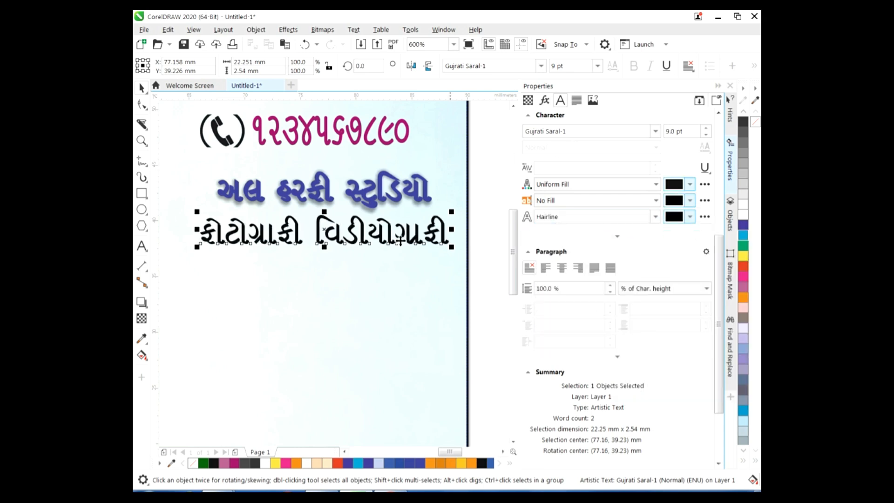
drag(321, 230, 326, 227)
click(494, 287)
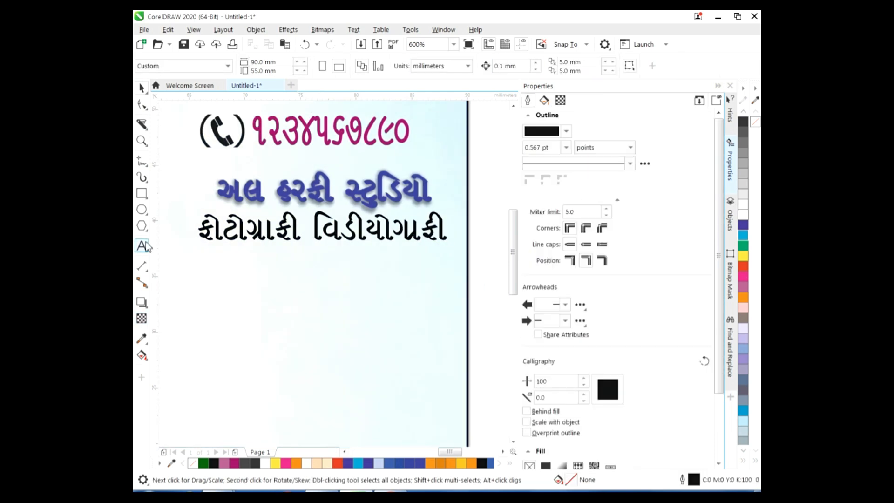
Type an '&' in a new text object and set its font to Arial
click(142, 246)
click(478, 255)
click(541, 66)
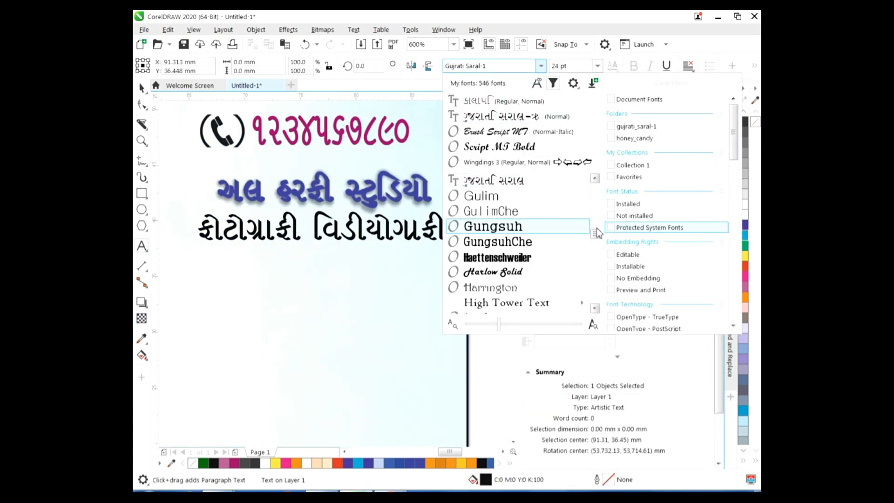
drag(595, 232, 595, 188)
click(504, 185)
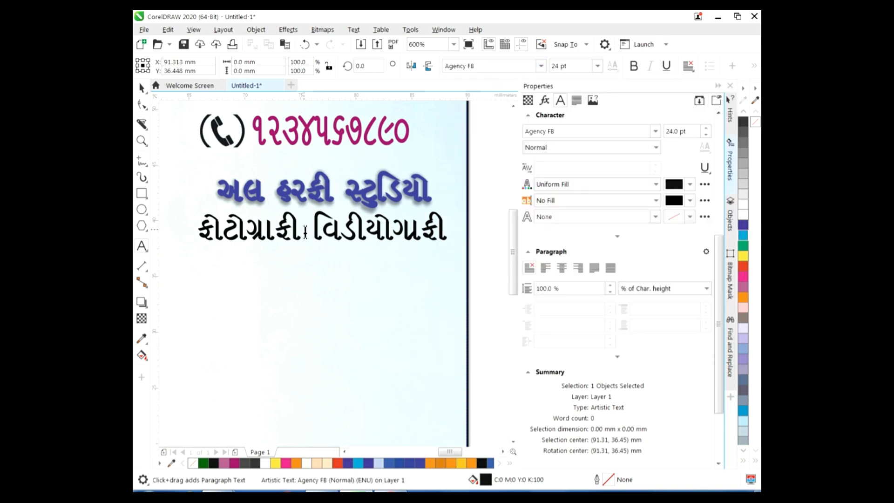
text(&)
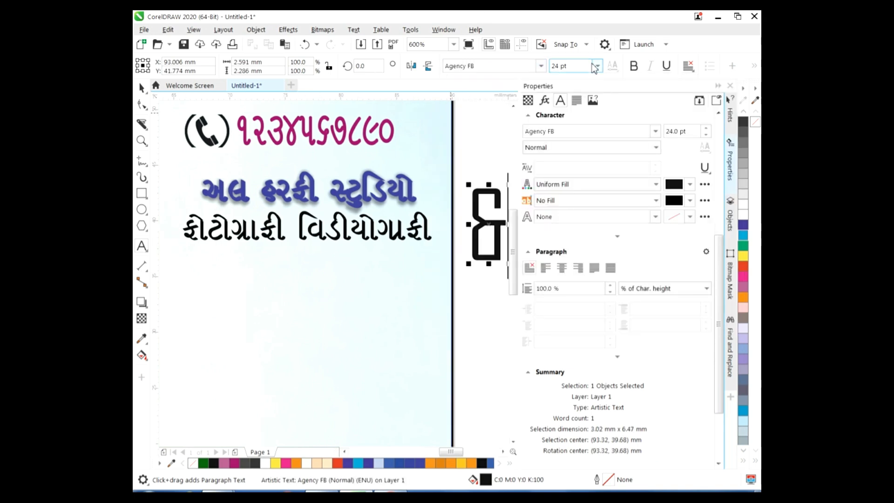
click(541, 66)
click(541, 66)
click(542, 65)
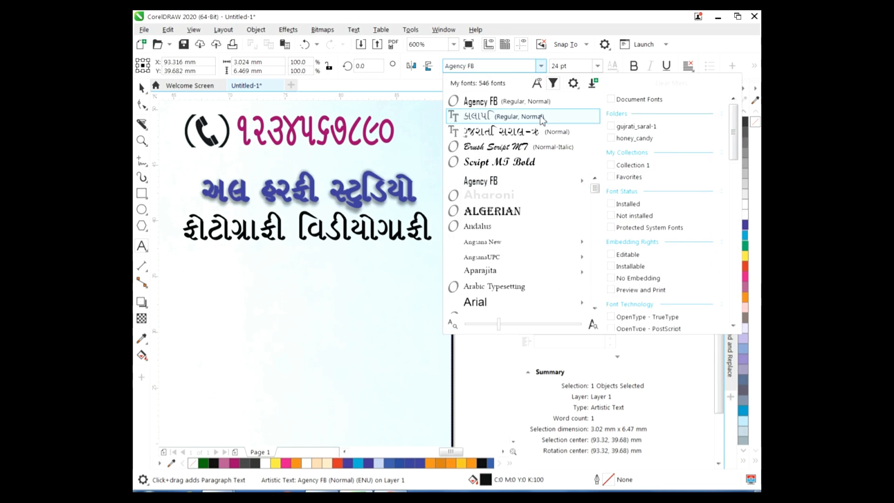
click(513, 301)
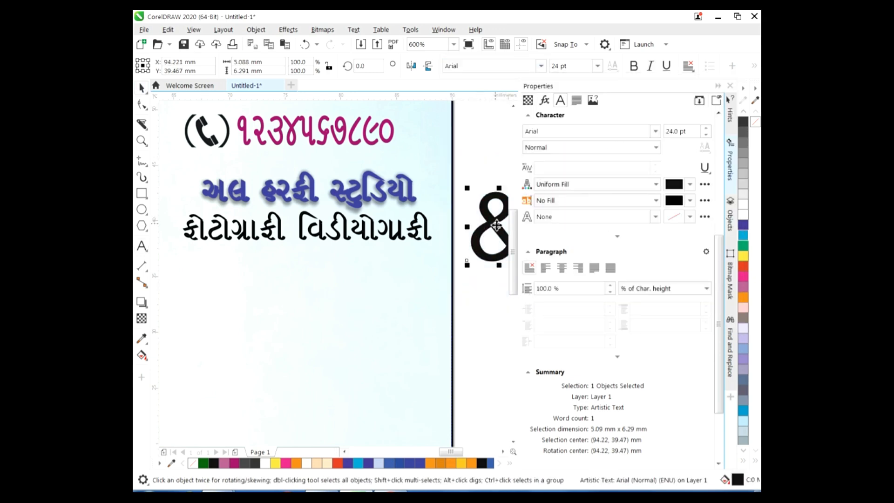
Move and shrink the ampersand between the two Gujarati words of the services line
drag(490, 219, 288, 218)
drag(331, 265, 305, 252)
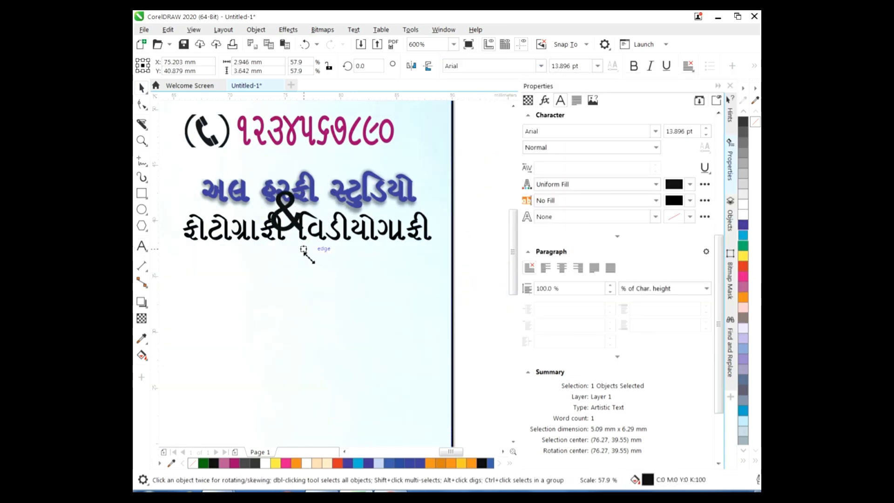
click(433, 383)
click(375, 237)
key(ctrl+z)
key(ctrl+z)
key(ctrl+z)
key(ctrl+z)
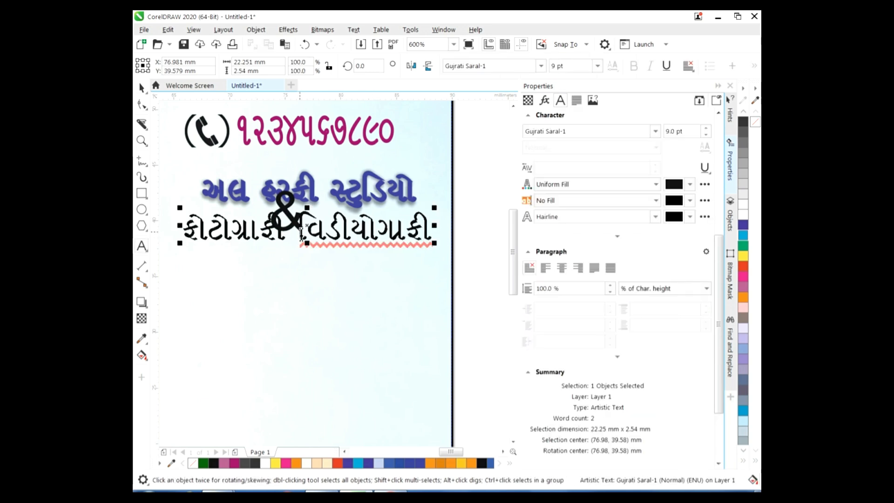
click(391, 231)
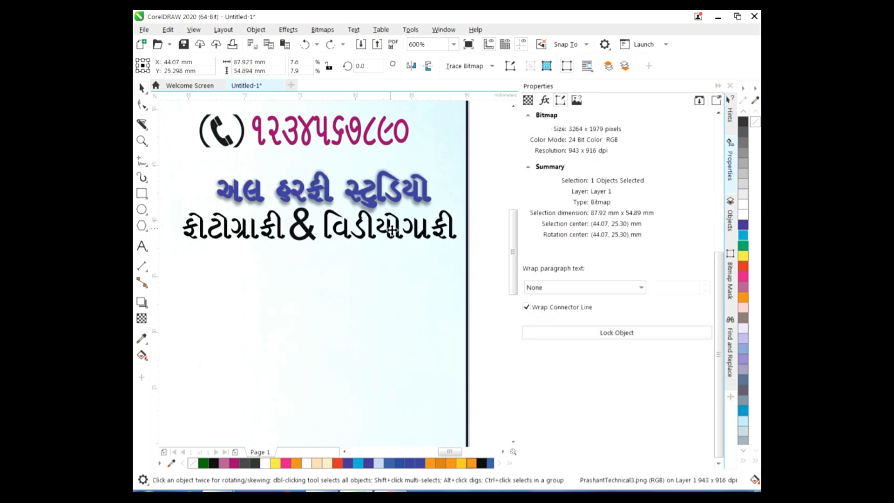
Fill both Gujarati words of the services line magenta
click(391, 234)
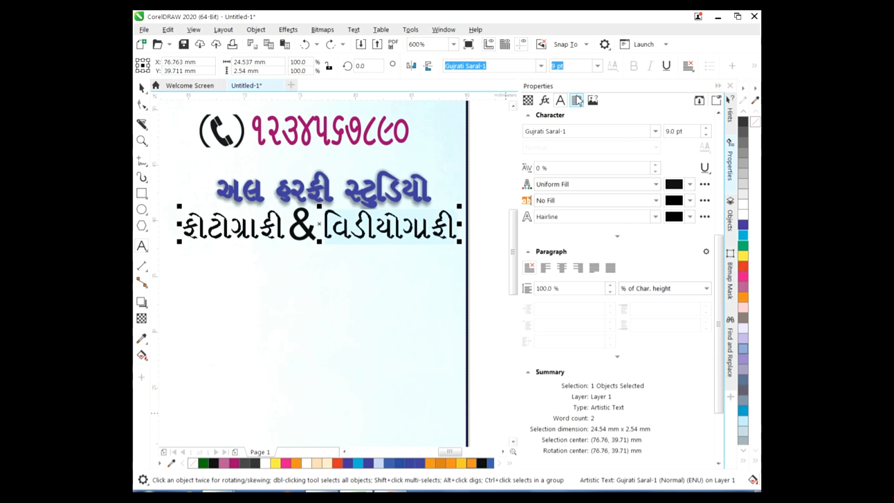
click(693, 189)
click(733, 358)
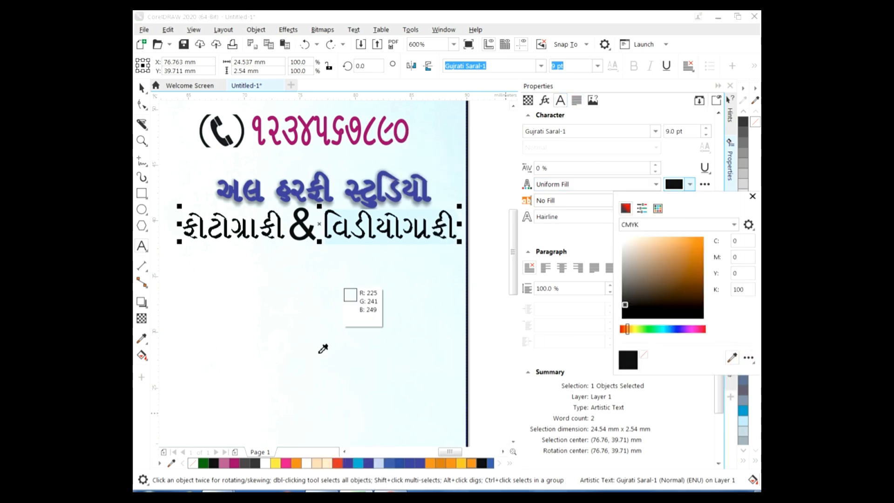
click(234, 463)
click(752, 197)
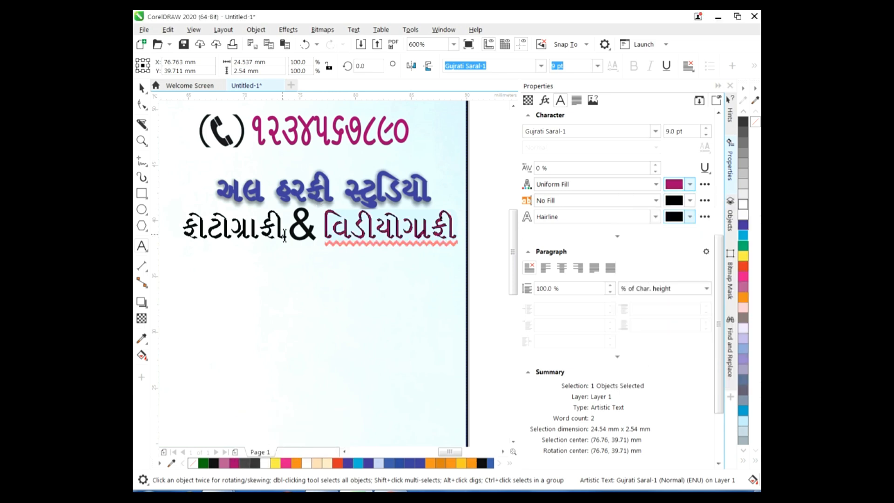
scroll(225, 356, left, 2)
click(231, 463)
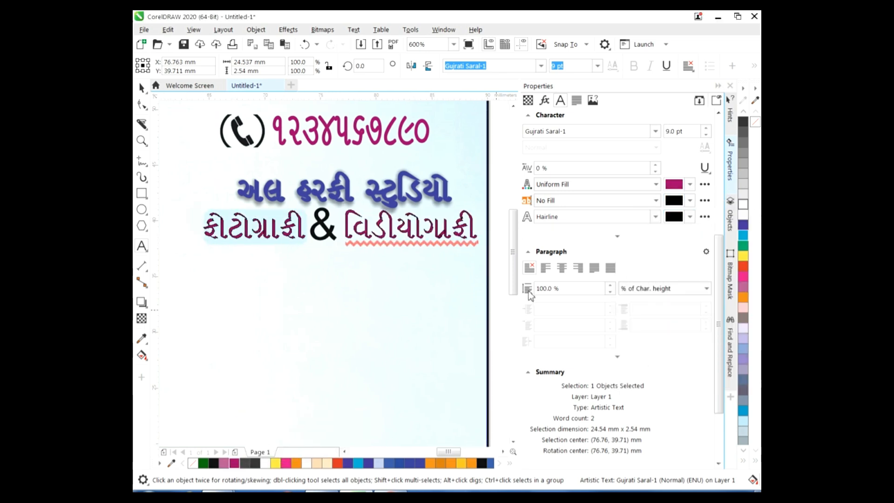
key(Escape)
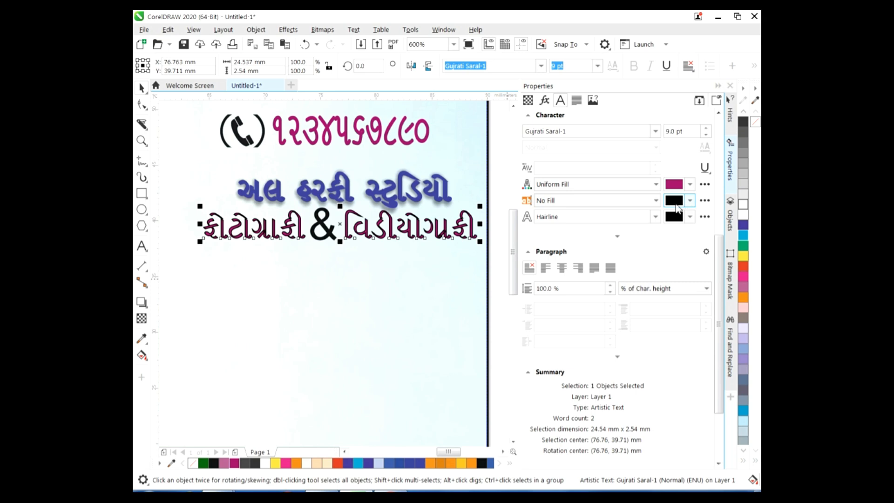
Give the services text a magenta outline and fill the ampersand magenta
click(675, 217)
click(732, 391)
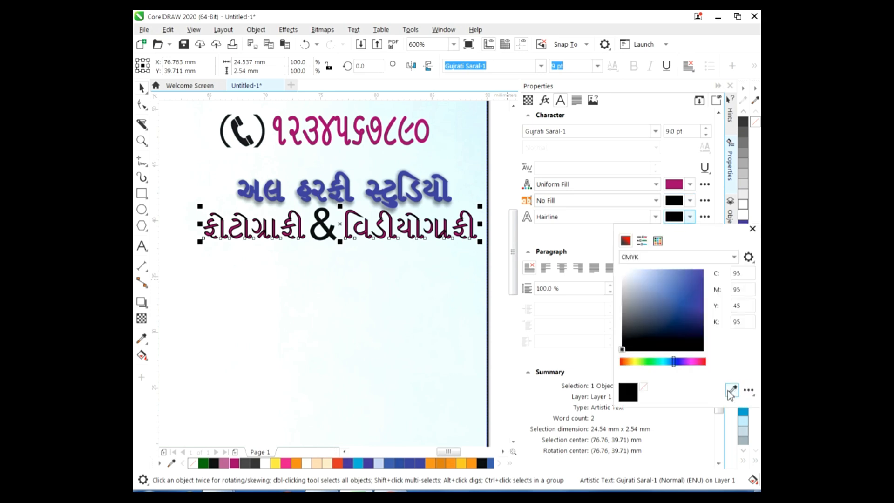
click(235, 463)
click(148, 89)
click(324, 233)
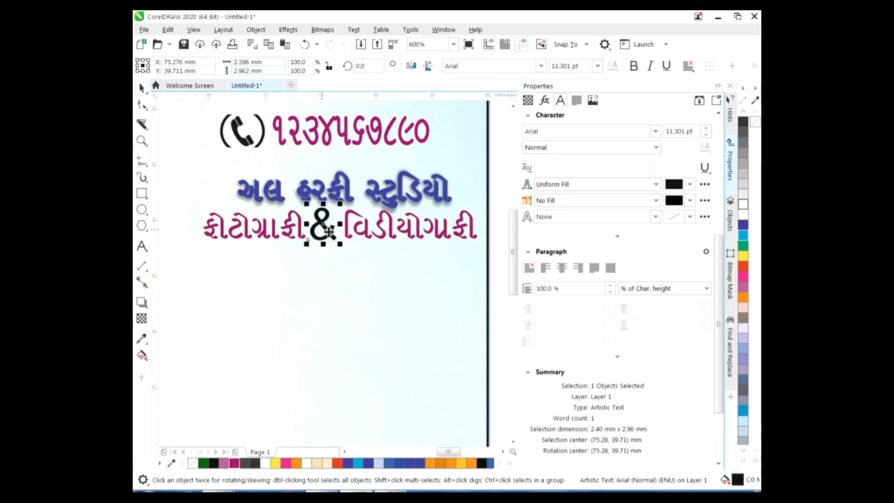
click(234, 464)
drag(513, 275, 507, 242)
click(506, 309)
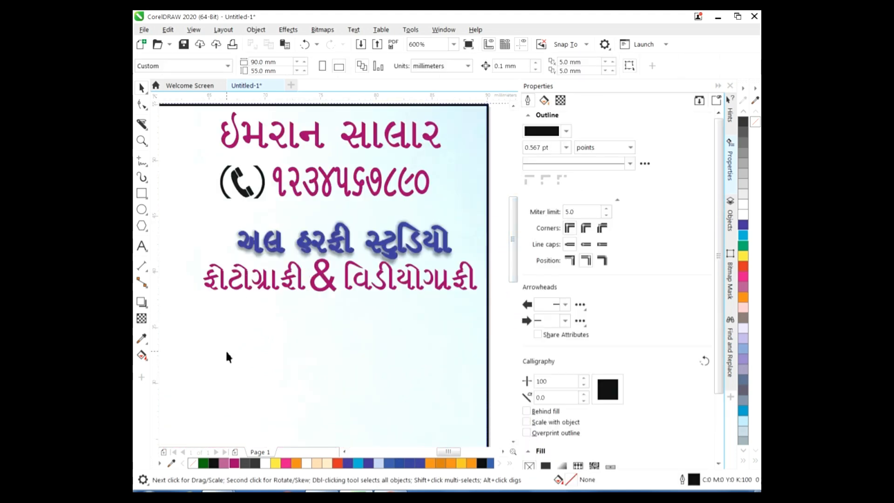
Draw a triangle with the Common Shapes tool on an empty part of the page
scroll(230, 355, up, 4)
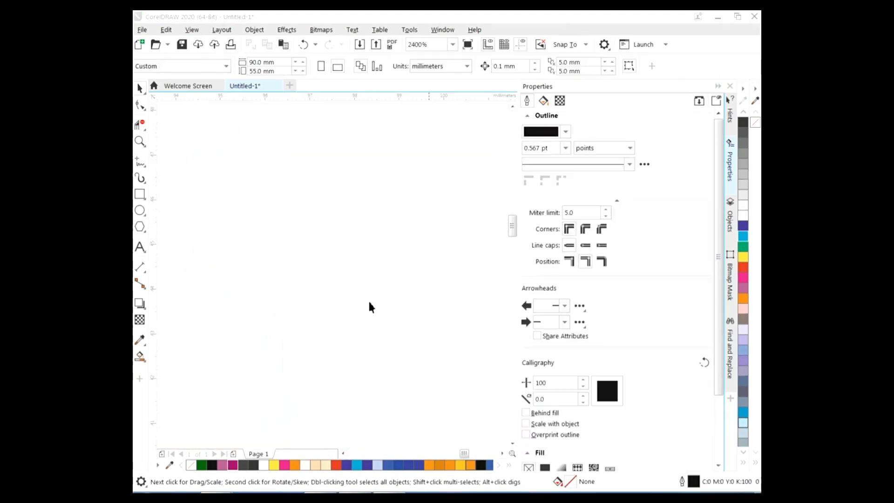
click(140, 226)
click(145, 231)
click(176, 225)
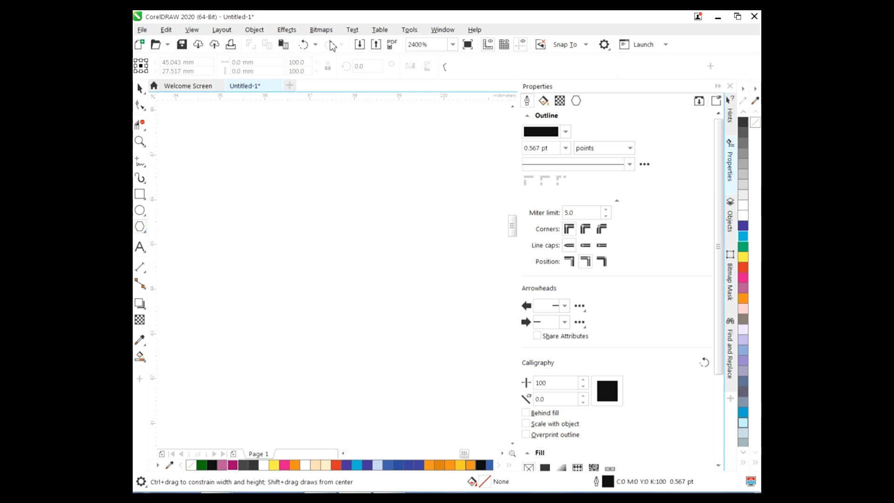
click(448, 66)
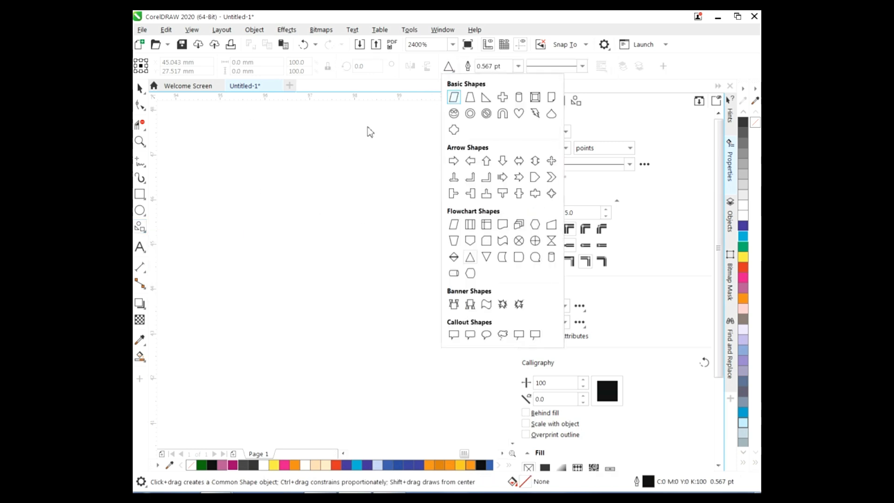
click(470, 257)
drag(265, 179, 457, 397)
click(140, 88)
Rotate the triangle about 270° so it points right
click(361, 286)
drag(464, 174, 460, 374)
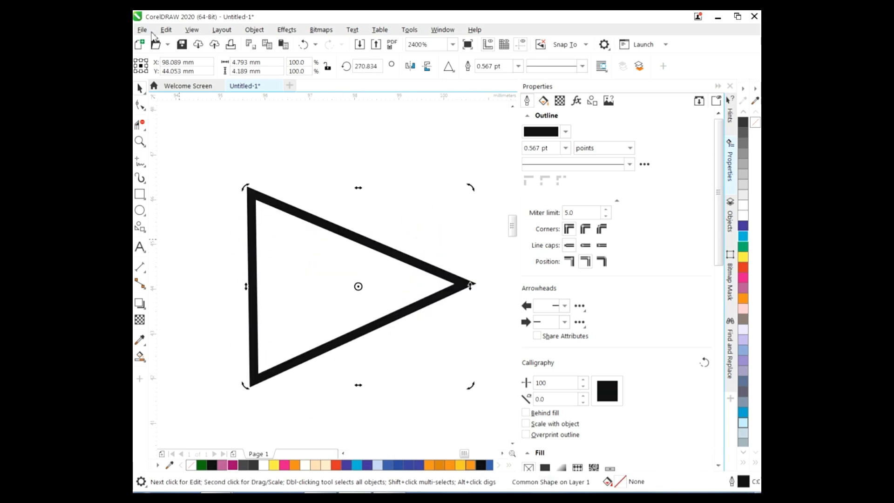
drag(474, 191, 463, 169)
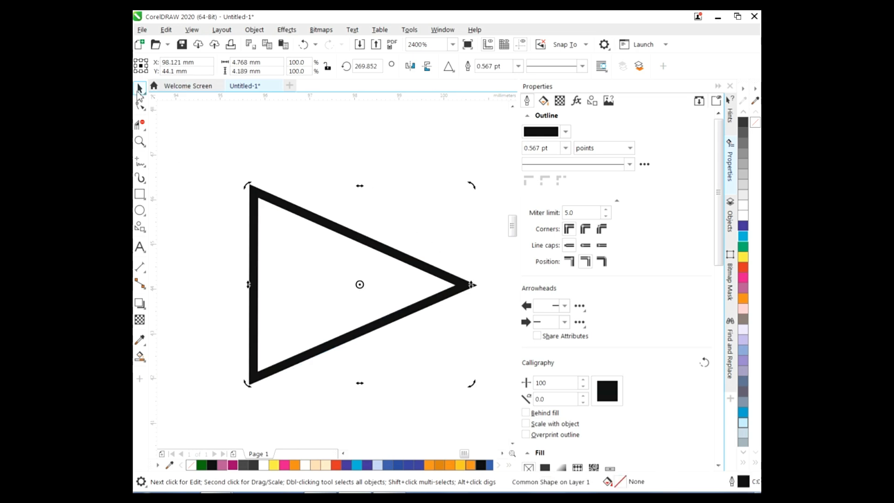
click(190, 196)
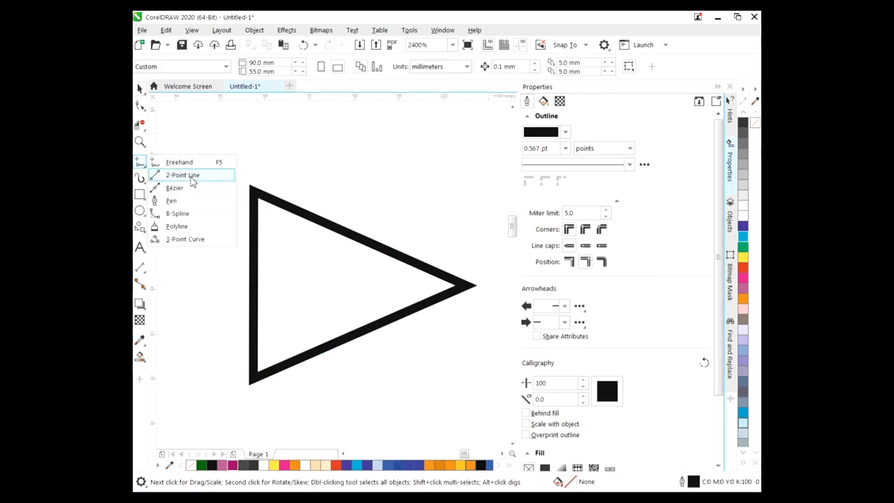
Draw Bézier lines from the triangle's tip to an inner notch point and both left corners
click(194, 188)
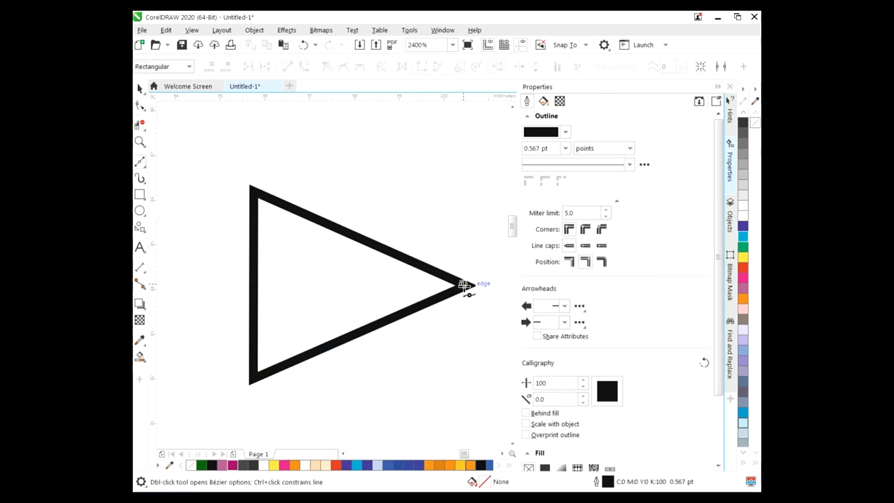
click(464, 285)
click(296, 285)
click(252, 190)
click(252, 378)
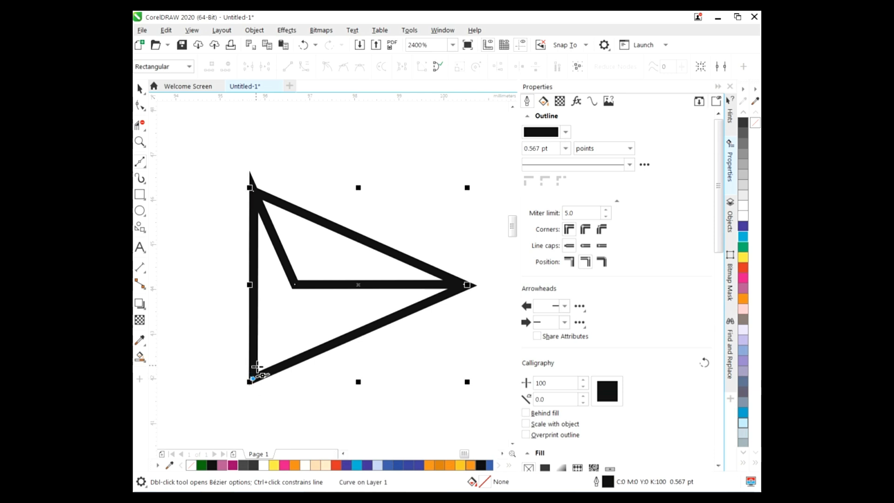
key(ctrl+z)
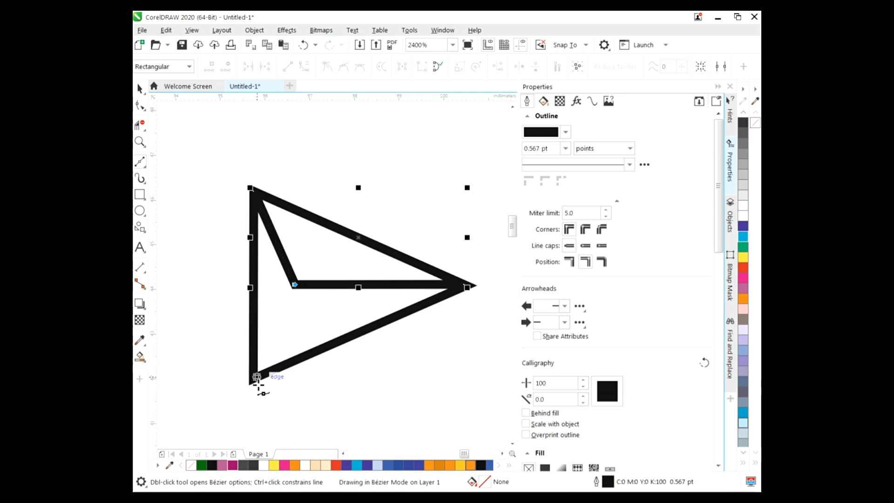
click(253, 378)
Remove the triangle's left edge with Virtual Segment Delete
click(140, 125)
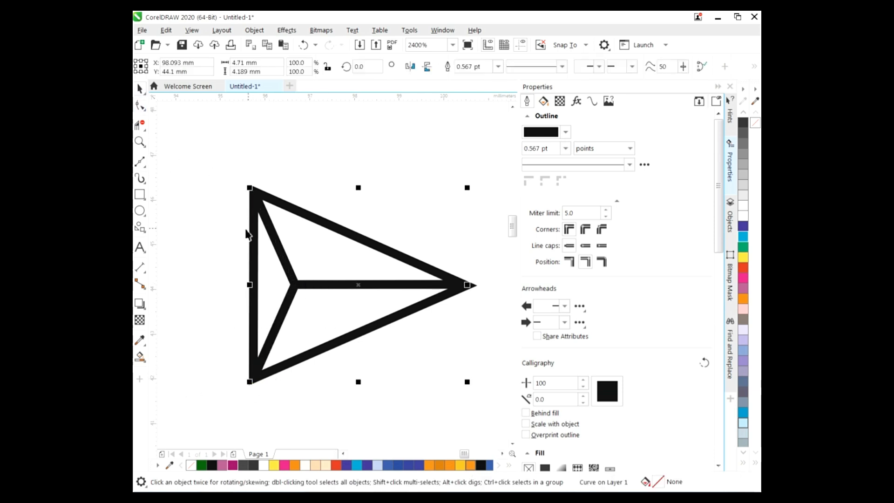
click(255, 257)
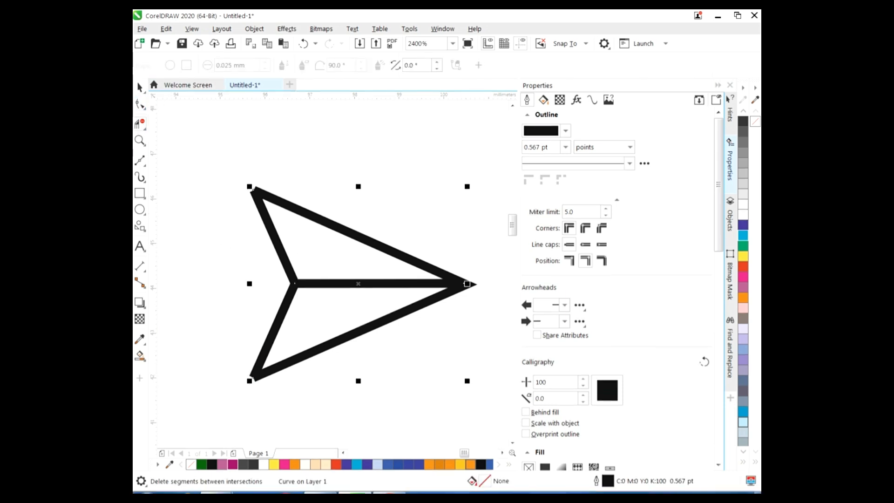
click(140, 88)
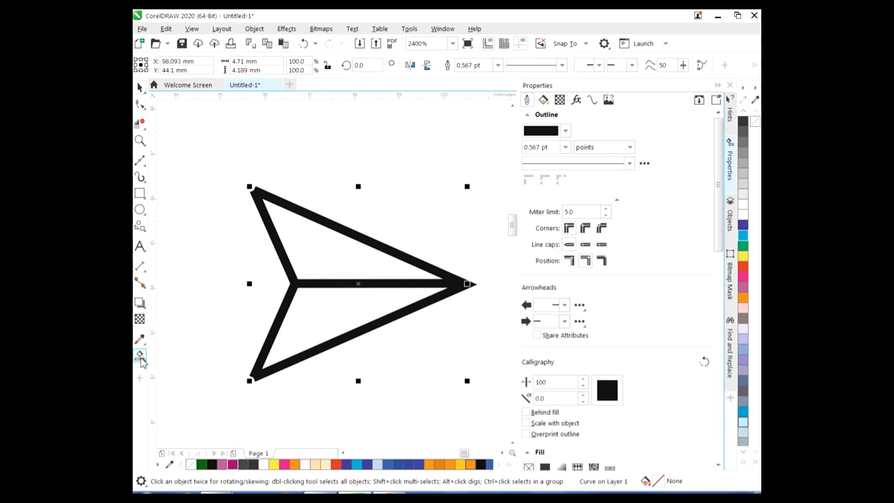
click(140, 356)
Fill the upper half of the arrowhead magenta
click(364, 257)
click(232, 465)
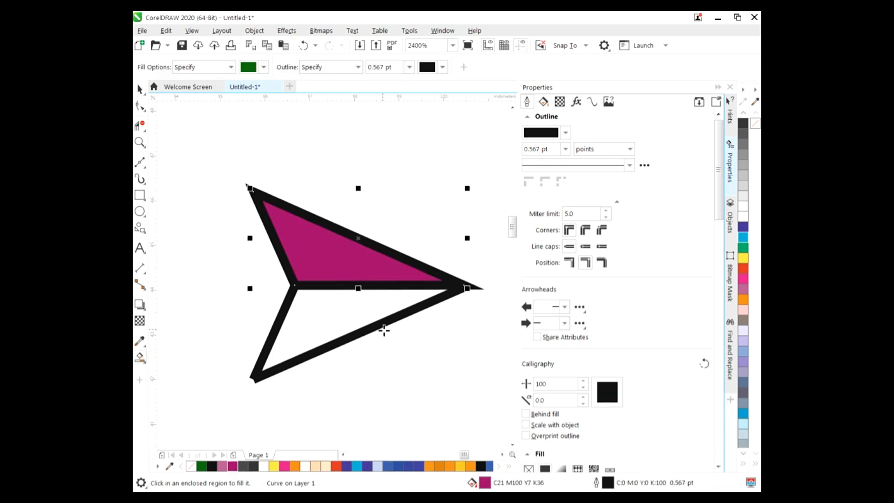
click(140, 89)
click(208, 140)
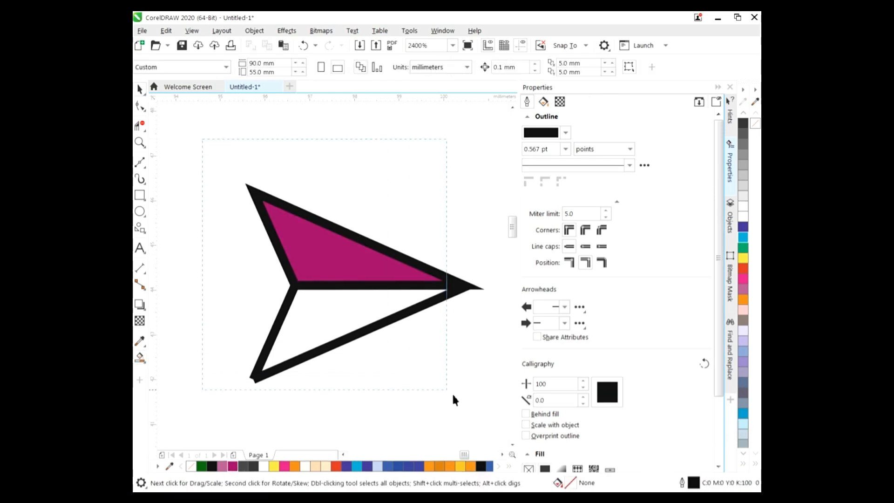
Make the outlines of all arrow parts magenta
scroll(466, 405, right, 2)
key(ctrl+a)
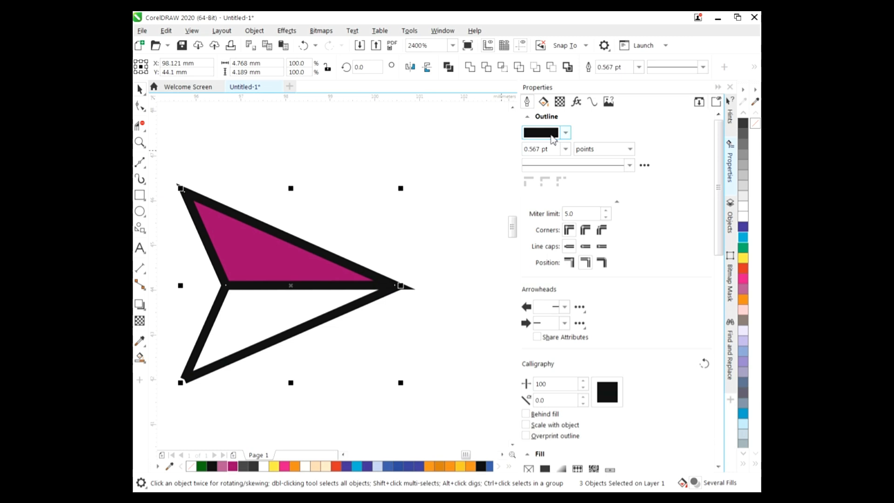
click(553, 138)
click(639, 304)
click(234, 464)
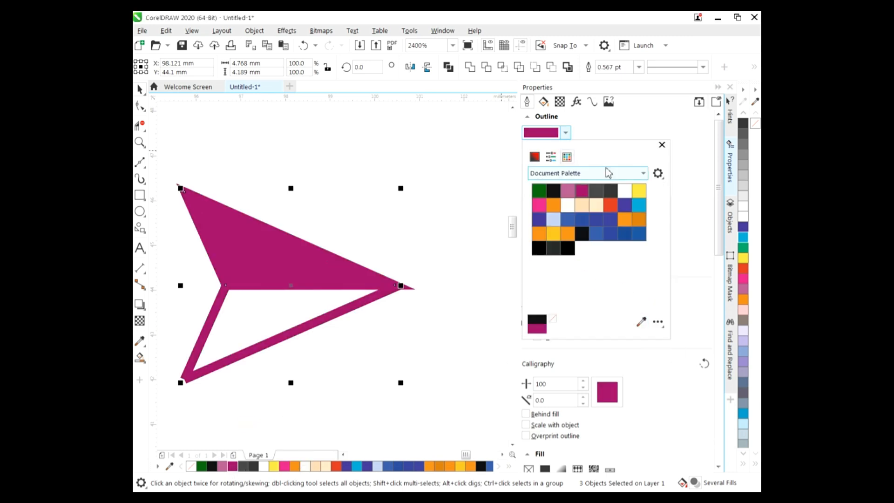
click(662, 145)
click(396, 289)
click(350, 306)
Raise the arrow's bottom node slightly with the Shape tool
click(350, 306)
key(F10)
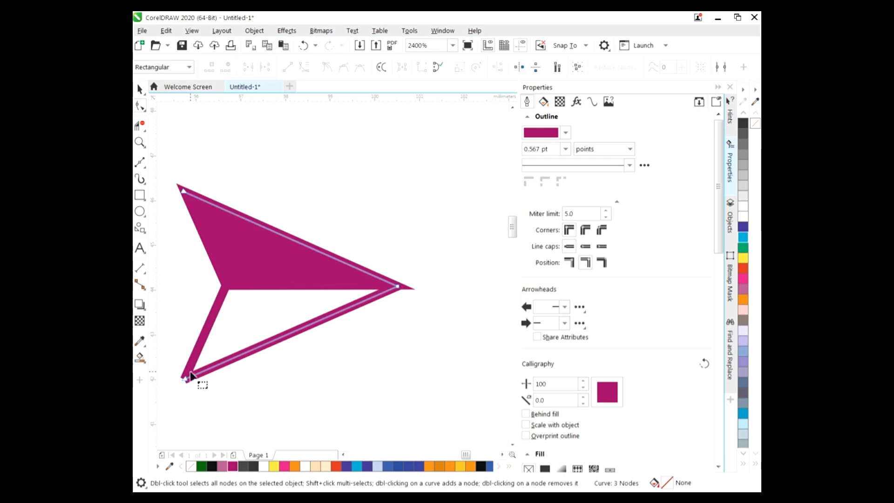
drag(184, 376, 183, 374)
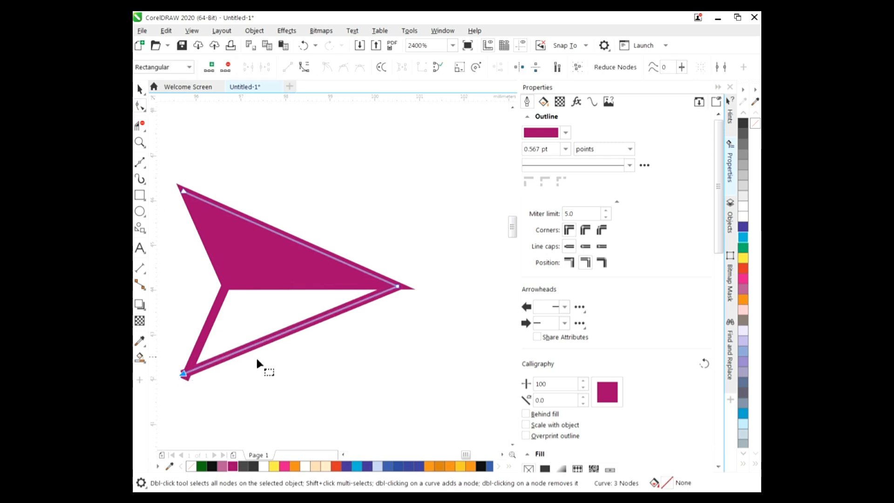
key(space)
scroll(380, 343, down, 4)
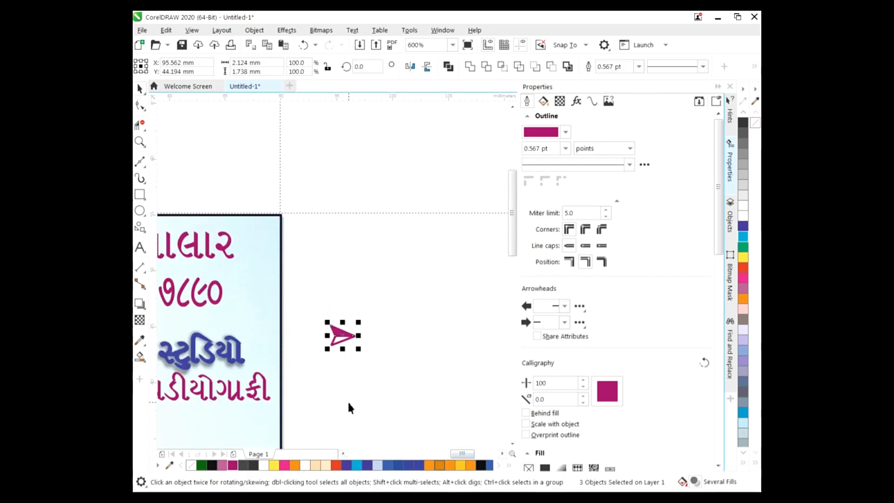
click(376, 345)
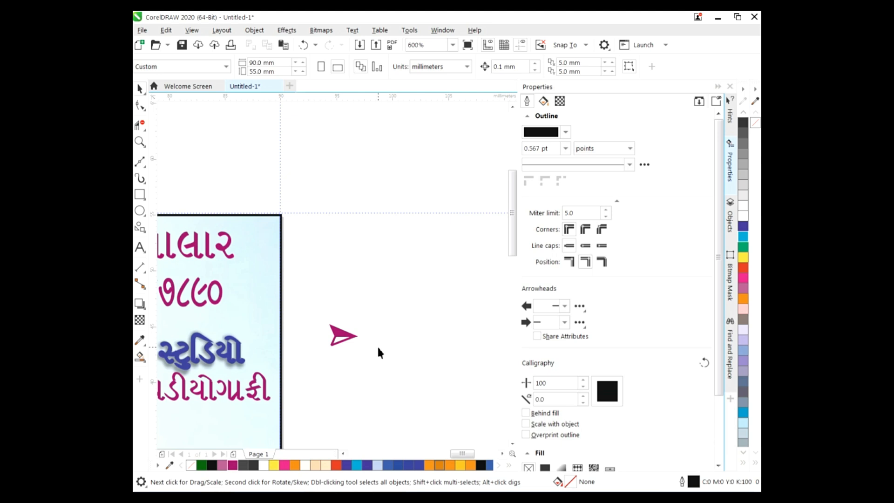
drag(462, 453, 446, 454)
drag(513, 205, 514, 335)
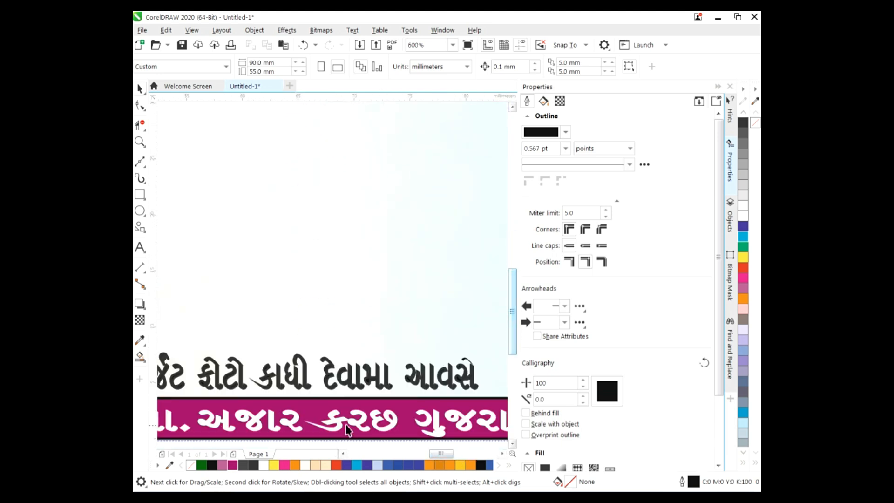
drag(442, 454, 468, 455)
drag(518, 316, 517, 246)
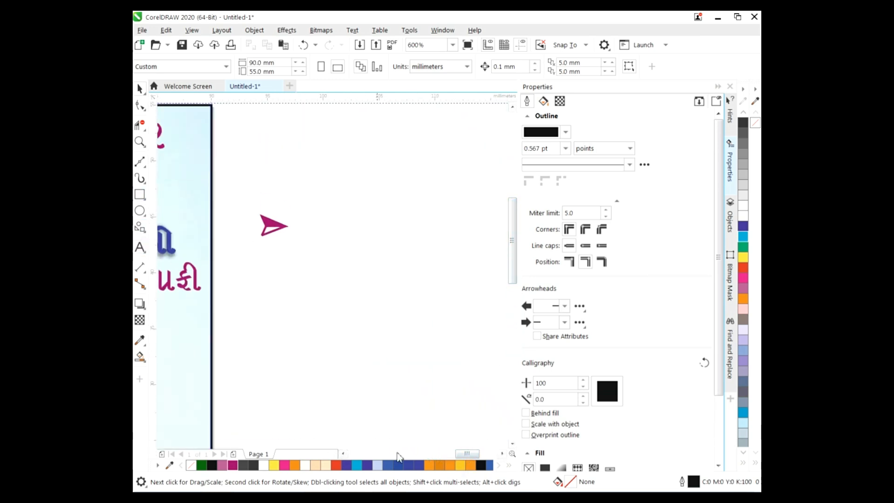
click(140, 248)
click(334, 191)
Set the text size to 9 pt and type ફીટોગાફી and વિડીયોગ્રાફીક as the first two service lines
click(597, 67)
click(564, 115)
key(ctrl+v)
text(ફી)
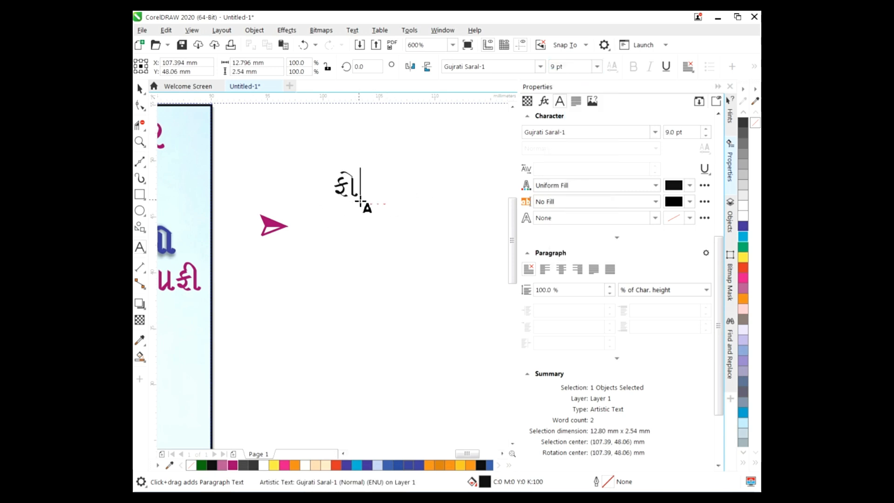
text(ટો)
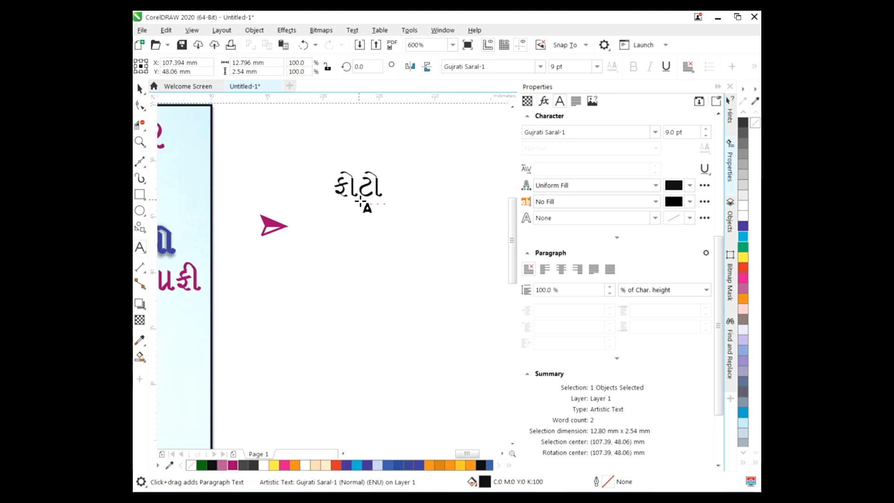
text(ગ્રાફી)
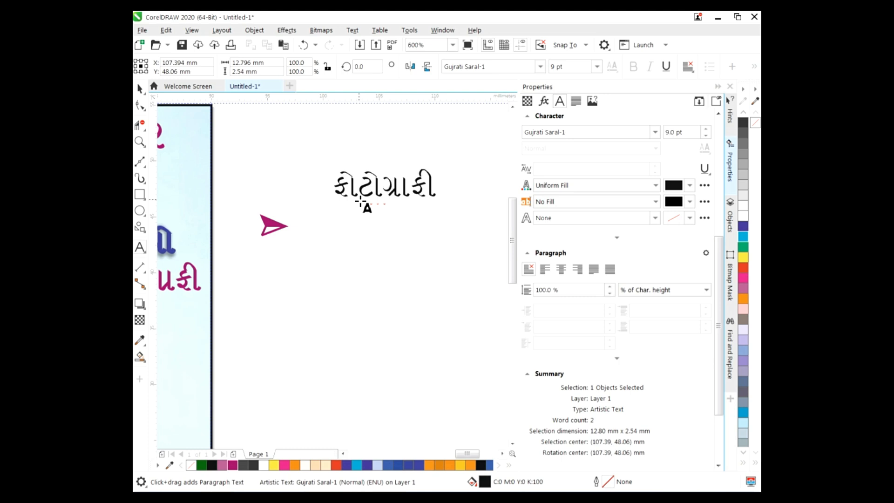
key(Return)
text(વિડીયો)
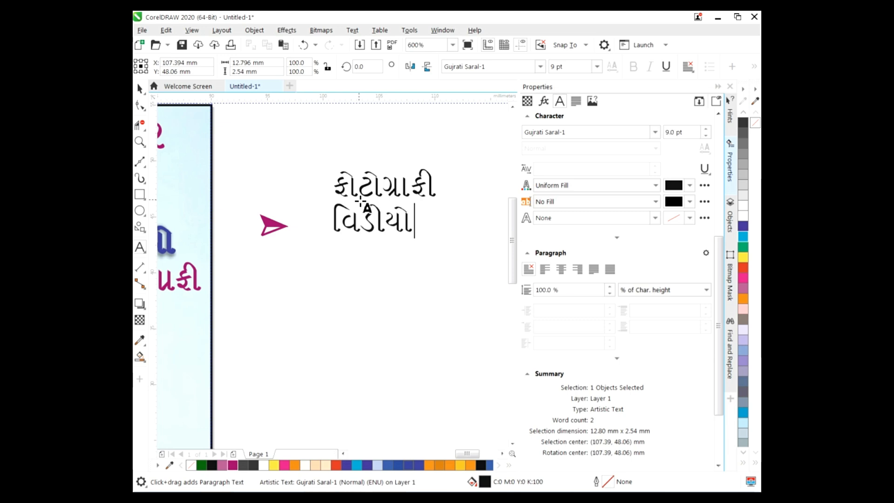
text(ગ)
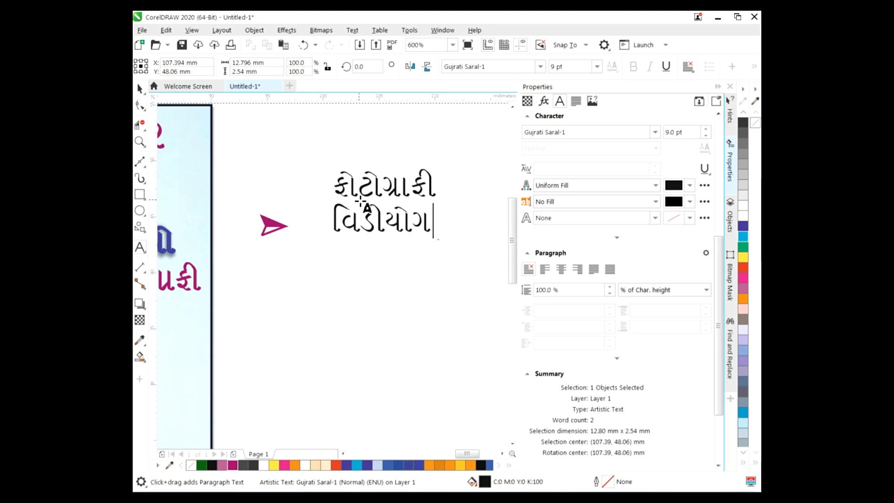
text(્રાફી)
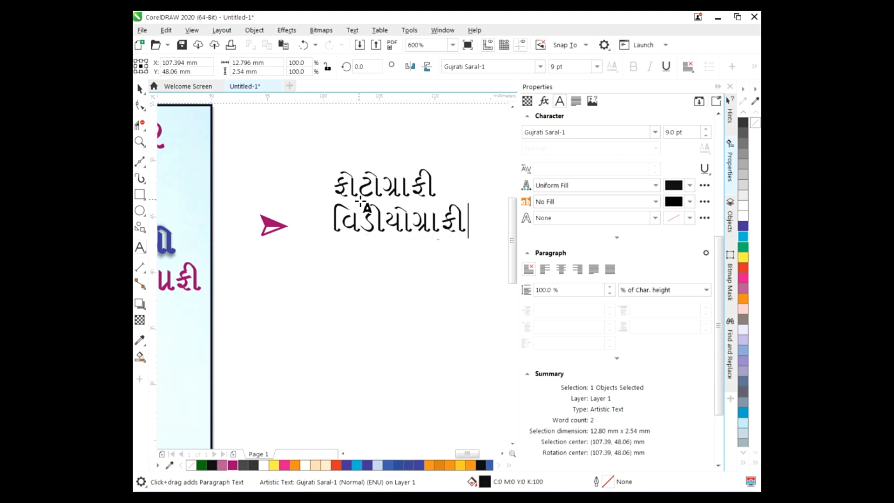
text(ક)
Add લાઇવ ટેલિકાસ્ટ and ફોટો બુક as the next service lines
key(BackSpace)
text(લાઇવ ટેલિ)
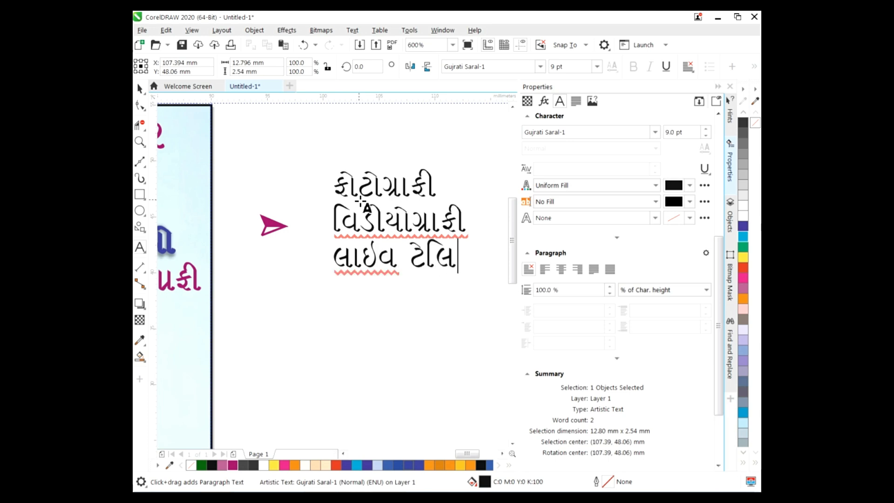
text(કા)
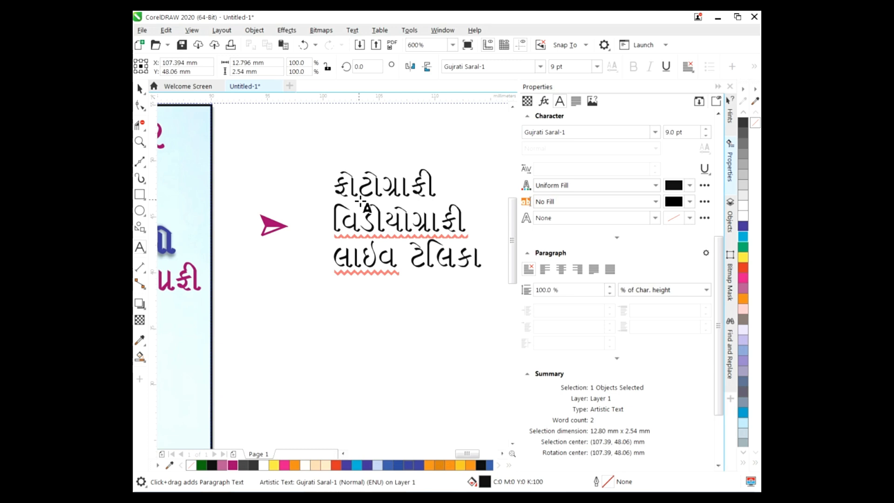
text(સ્ટ)
key(Home)
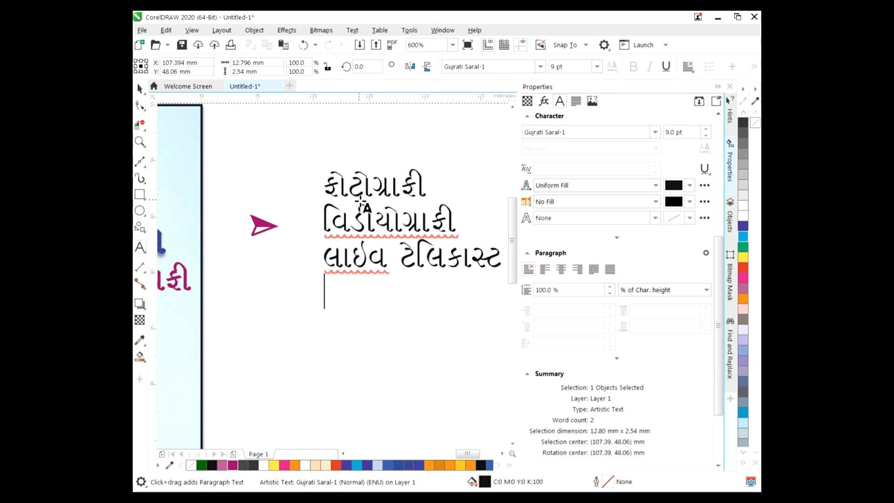
text(ફોટો બુ)
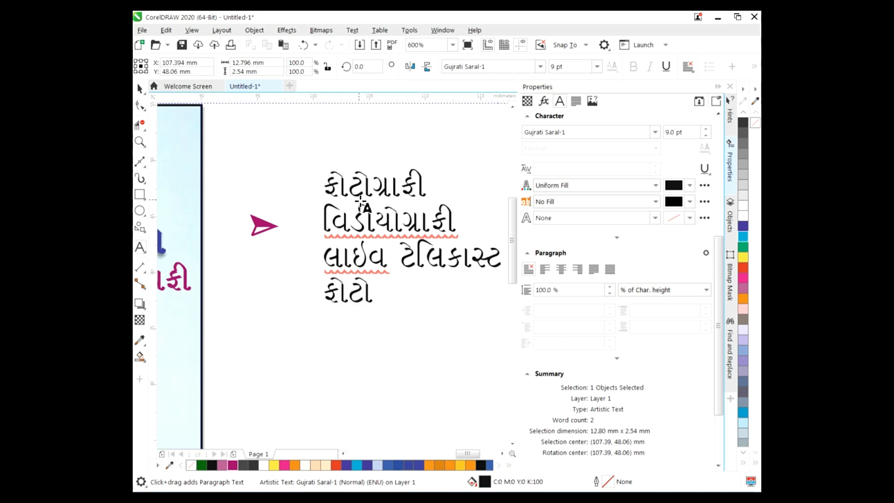
text(ક)
Add પ્રિ-વેડીગ as the fifth service line and finish editing the text
key(Return)
text(પ)
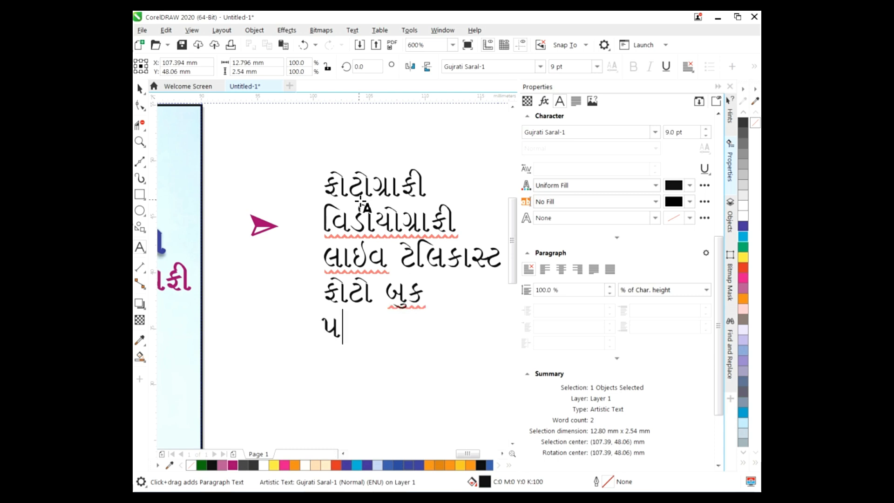
text(્રી)
key(BackSpace)
key(BackSpace)
key(BackSpace)
key(BackSpace)
text(પિ)
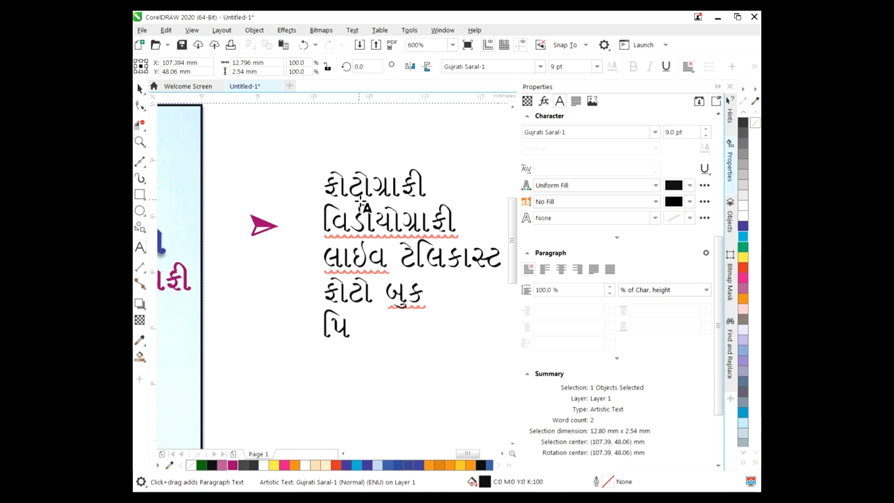
key(BackSpace)
text(્રિ -)
key(BackSpace)
key(BackSpace)
text(-)
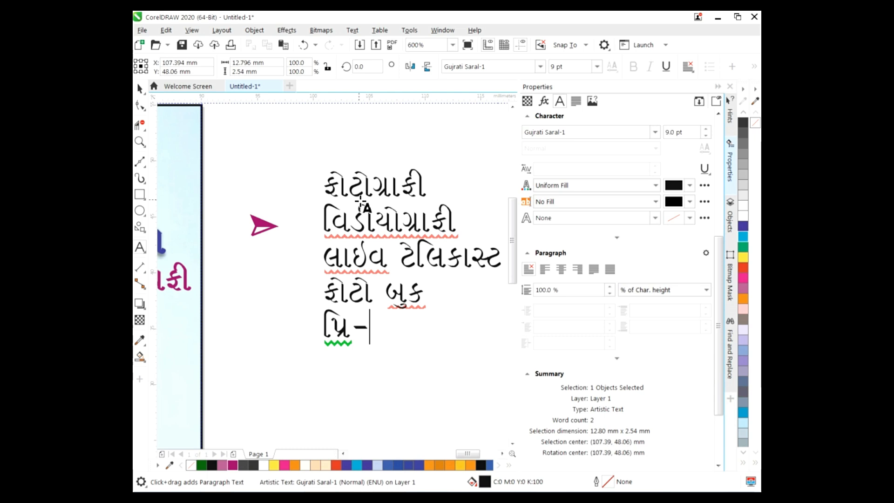
text(વે)
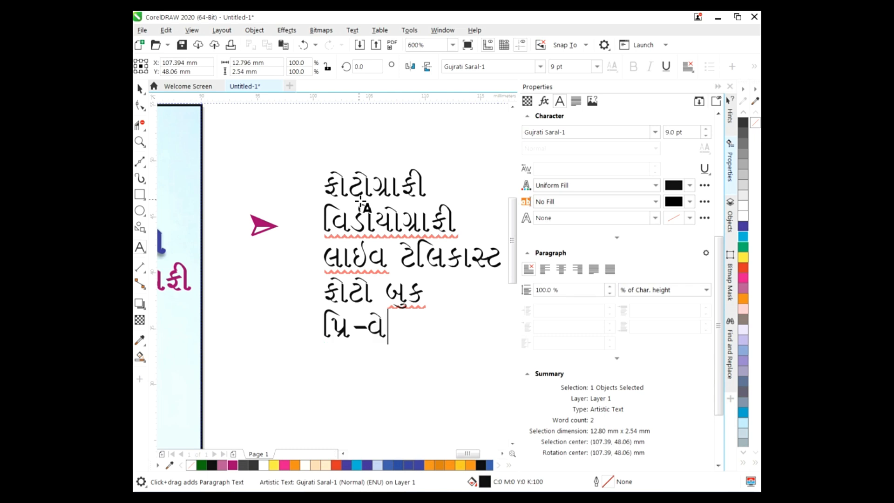
text(ડીગ)
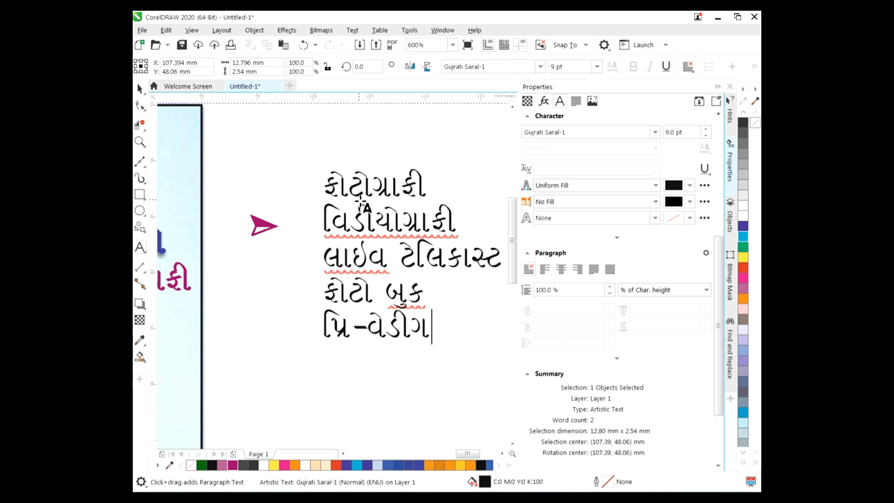
key(ctrl+space)
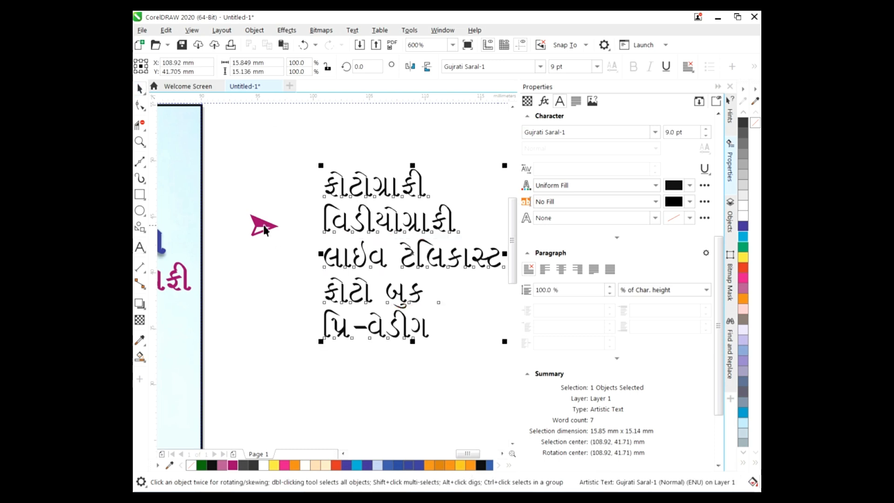
click(259, 225)
Move the magenta arrow next to the first service line
drag(260, 225, 253, 236)
key(ctrl+z)
drag(232, 194, 310, 224)
key(ctrl+r)
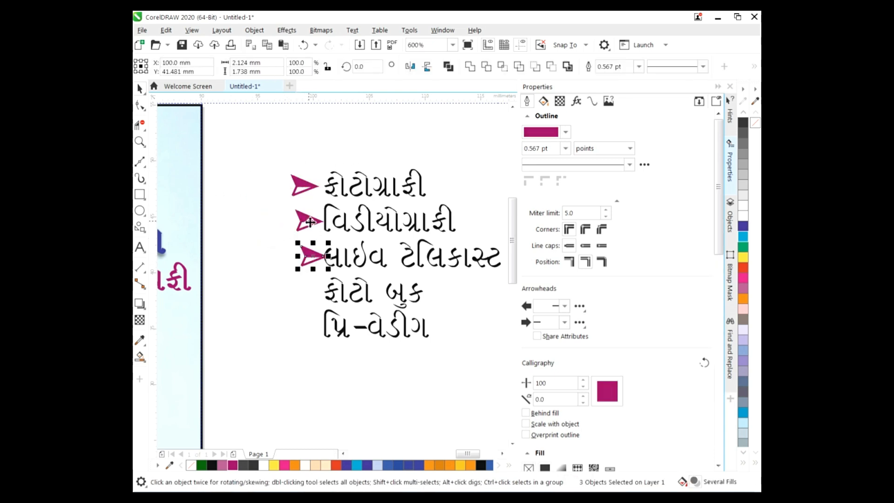
key(ctrl+r)
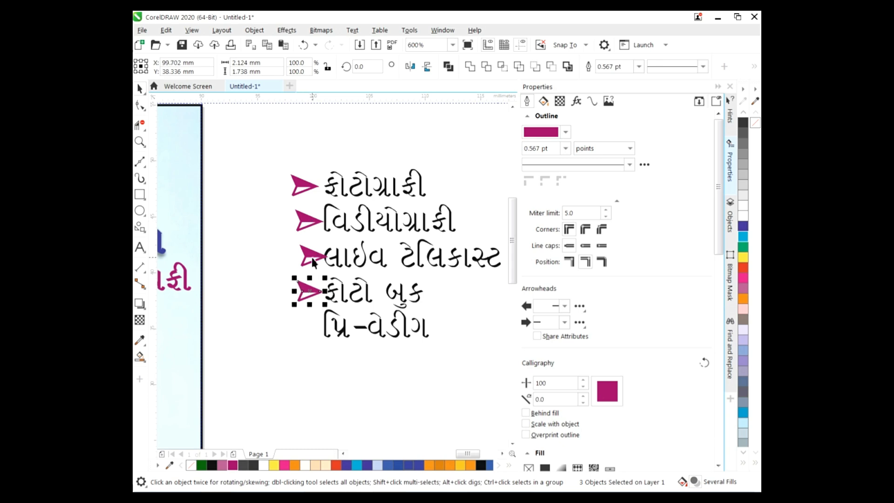
click(287, 236)
key(ctrl+z)
key(ctrl+z)
key(ctrl+z)
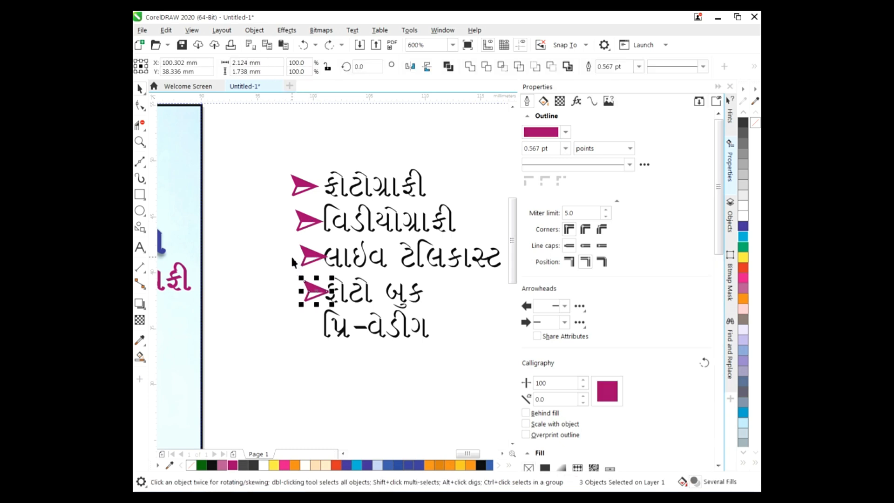
Group the arrow and duplicate it beside the second through fifth service lines
key(ctrl+g)
drag(302, 223, 310, 225)
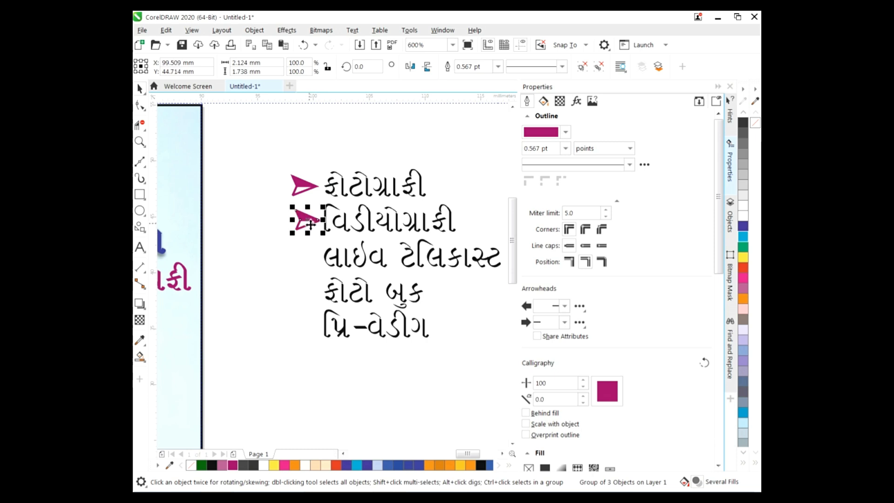
key(Left)
key(ctrl+d)
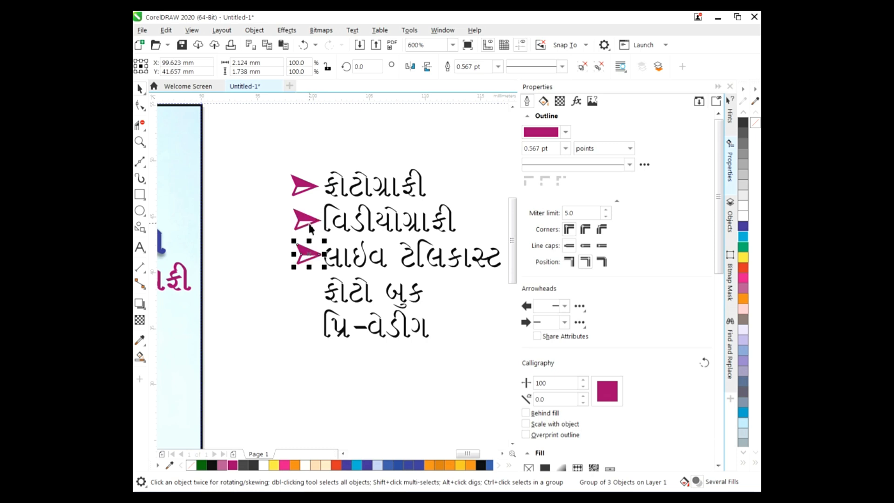
key(ctrl+d)
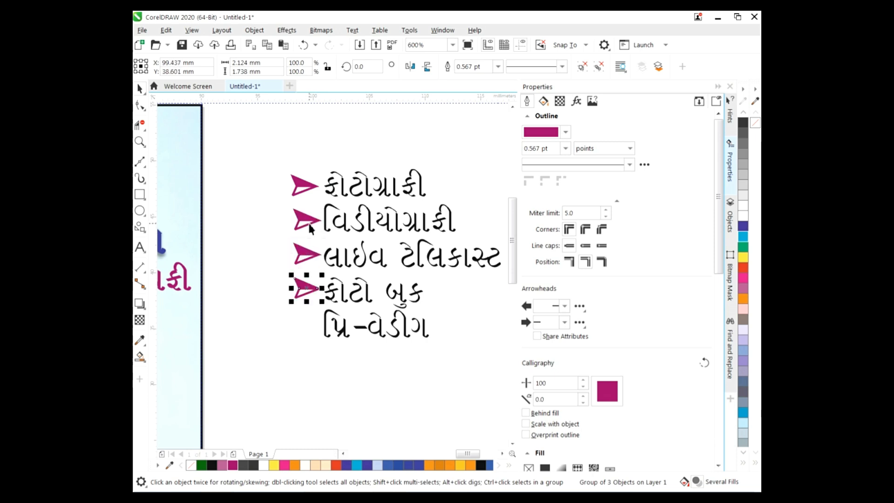
key(ctrl+d)
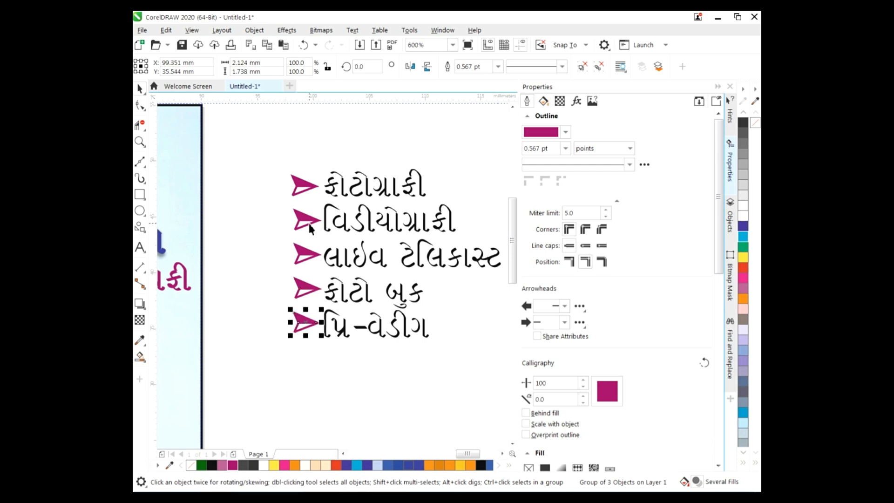
Fine-tune the arrow bullets' positions, nudging the third arrow down to line up
drag(313, 302, 308, 292)
drag(307, 254, 308, 254)
click(302, 218)
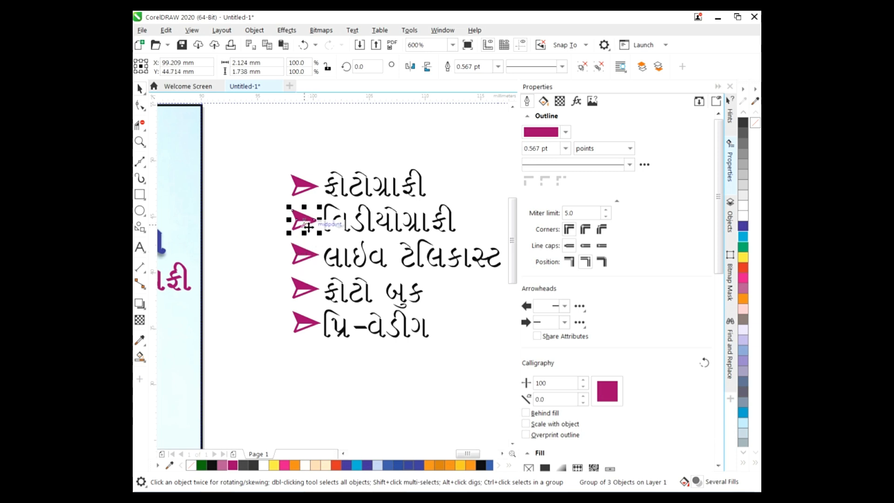
click(302, 326)
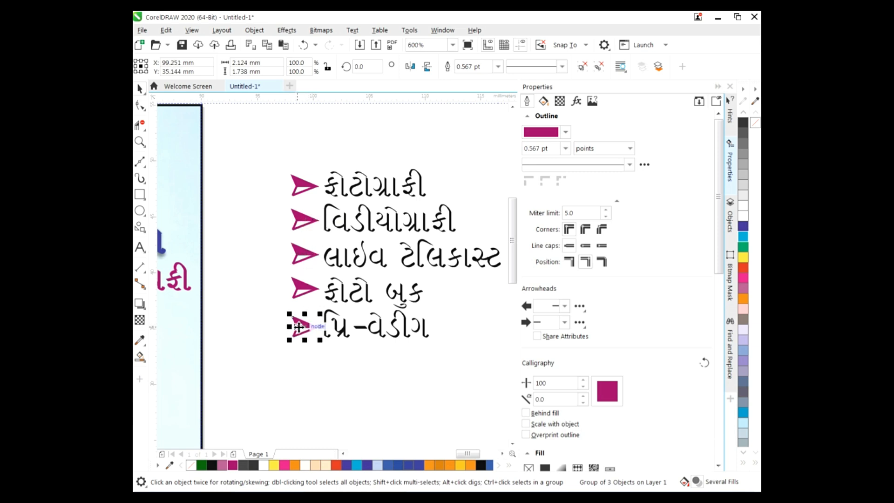
click(313, 291)
click(310, 261)
key(Down)
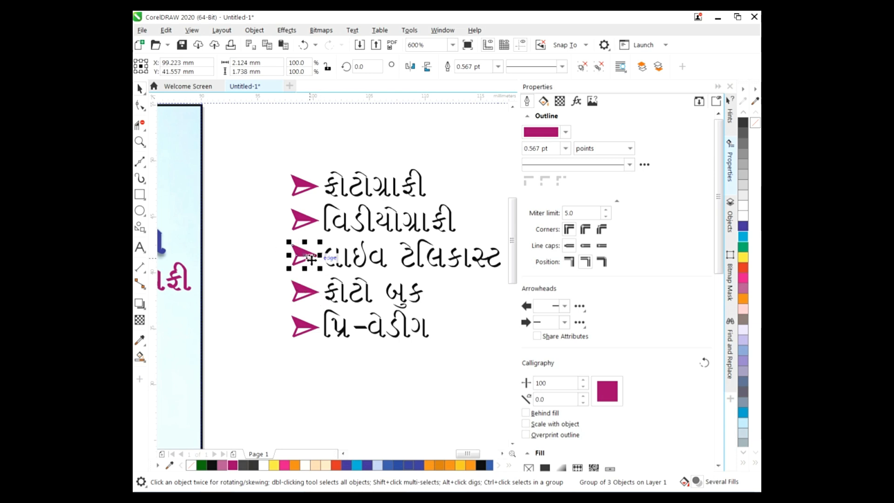
click(434, 262)
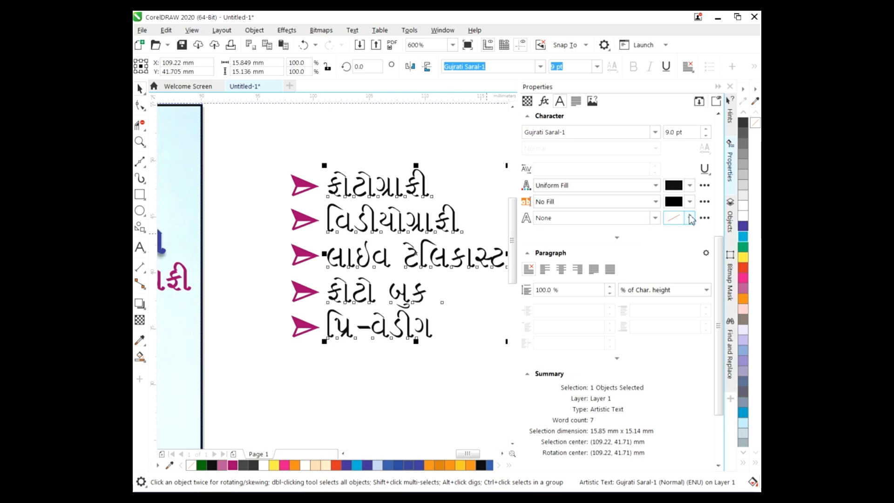
Set the services text fill and outline to magenta using the eyedropper
click(690, 186)
click(732, 359)
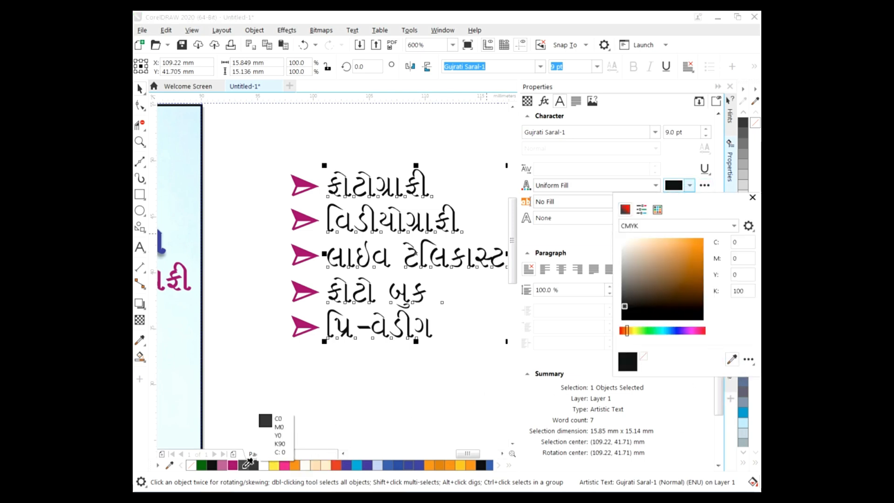
click(232, 465)
click(753, 197)
click(690, 217)
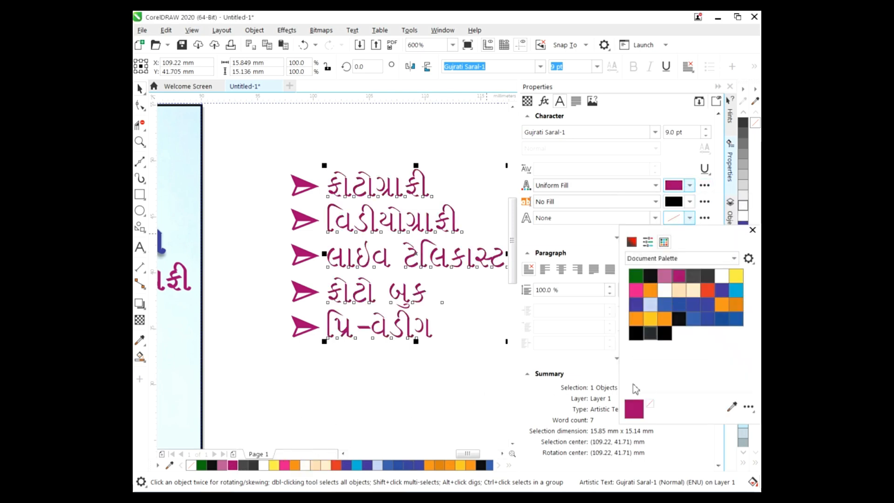
click(640, 411)
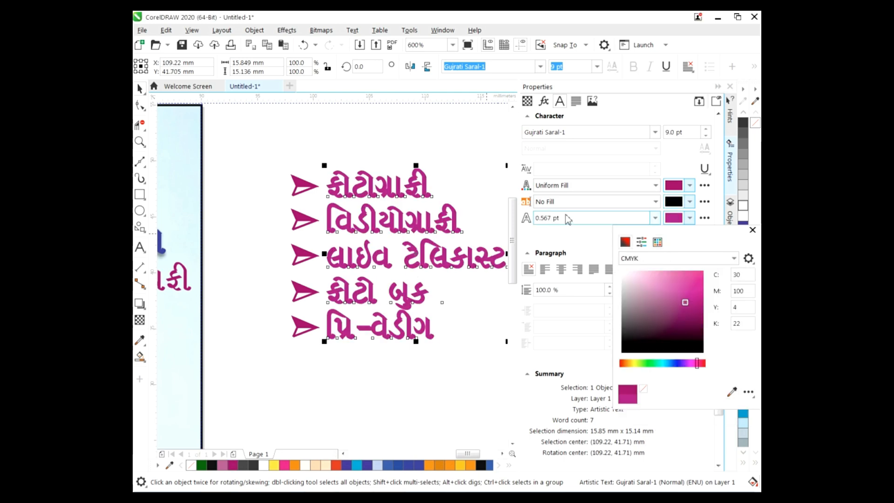
click(347, 134)
Add a drop shadow cast downward from the services text
drag(253, 144, 503, 344)
click(140, 306)
drag(320, 166, 315, 345)
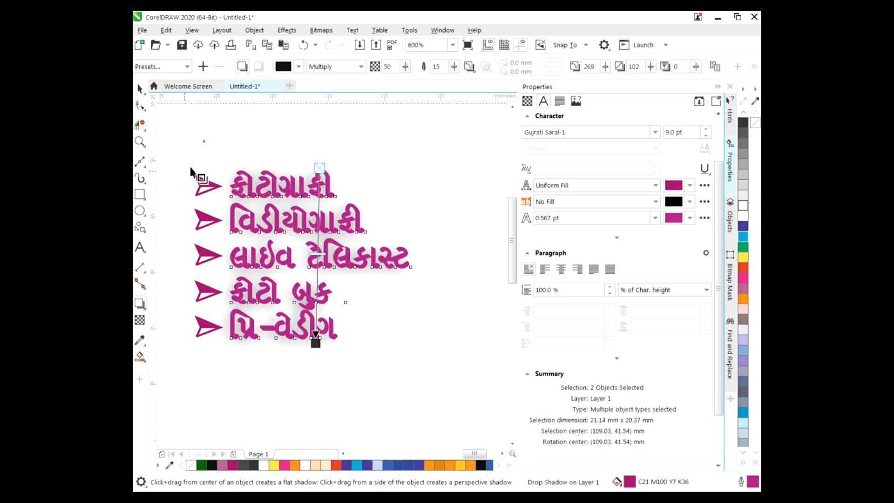
click(690, 203)
click(631, 225)
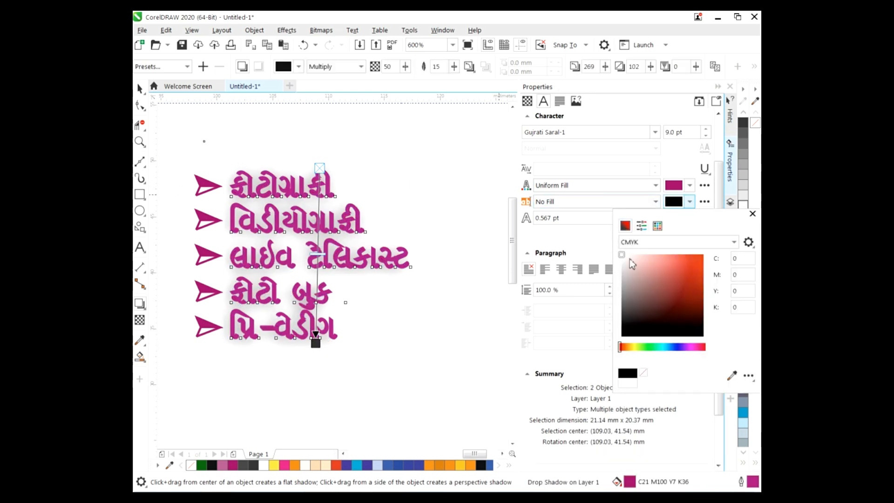
click(622, 256)
click(753, 214)
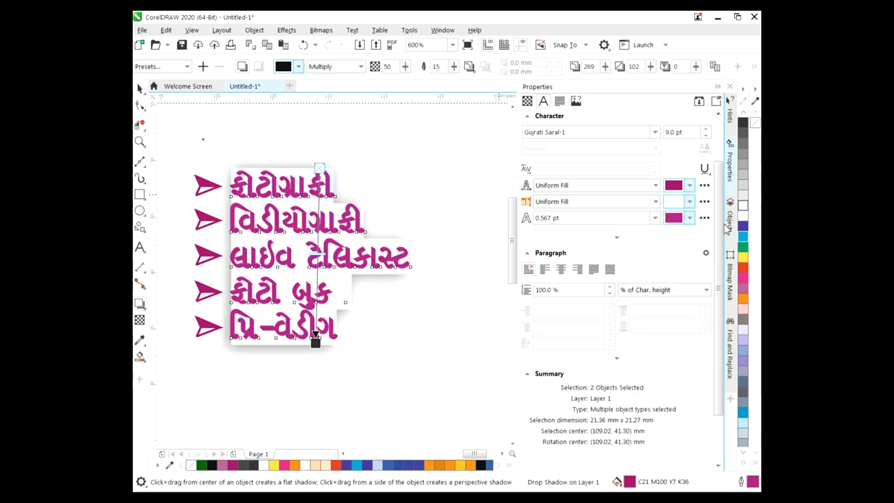
key(ctrl+z)
Make the drop shadow black and lighten its opacity
click(283, 66)
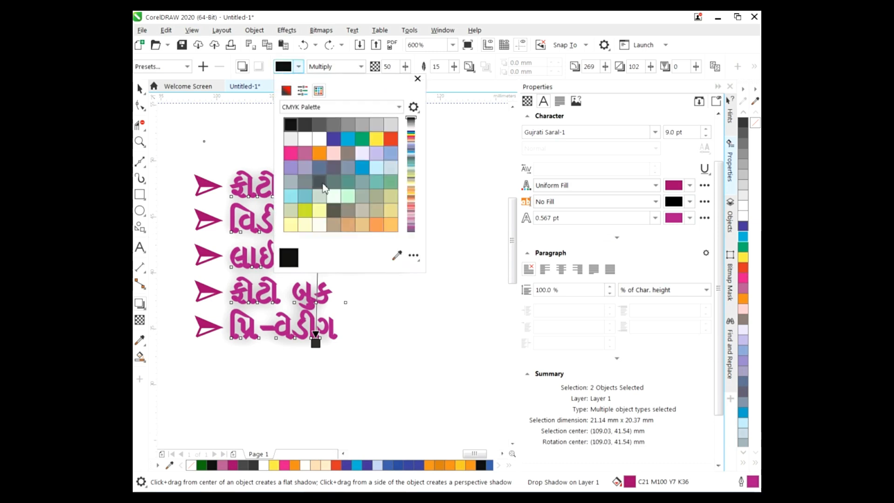
click(377, 140)
click(391, 139)
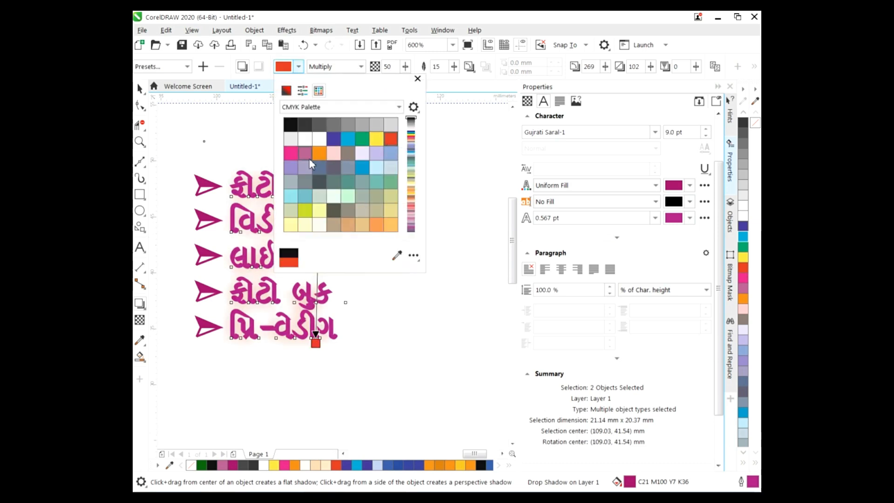
click(304, 126)
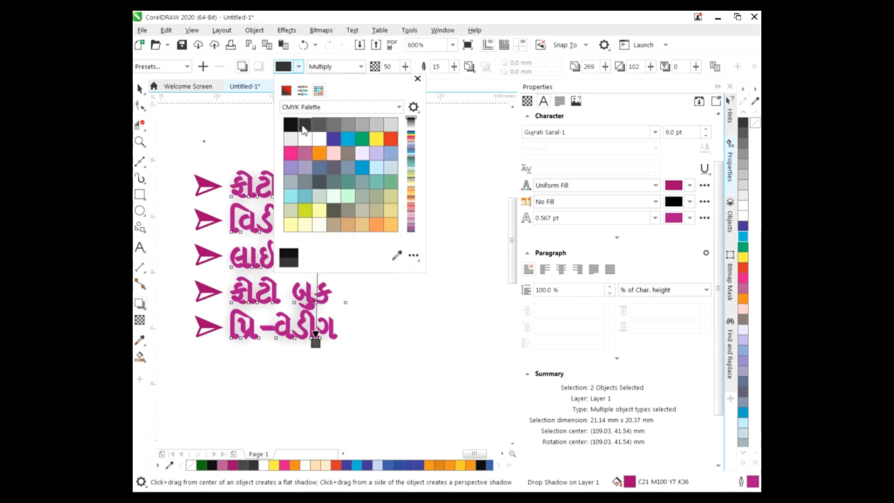
click(291, 124)
click(418, 79)
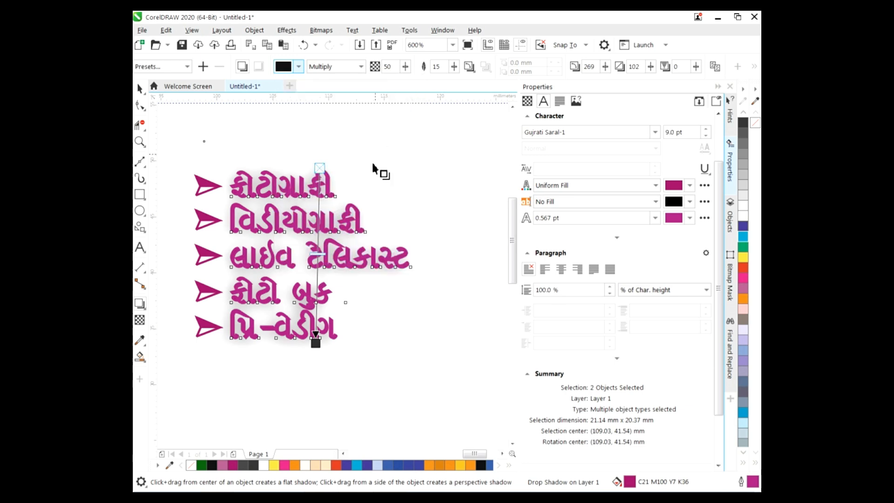
drag(317, 273, 320, 254)
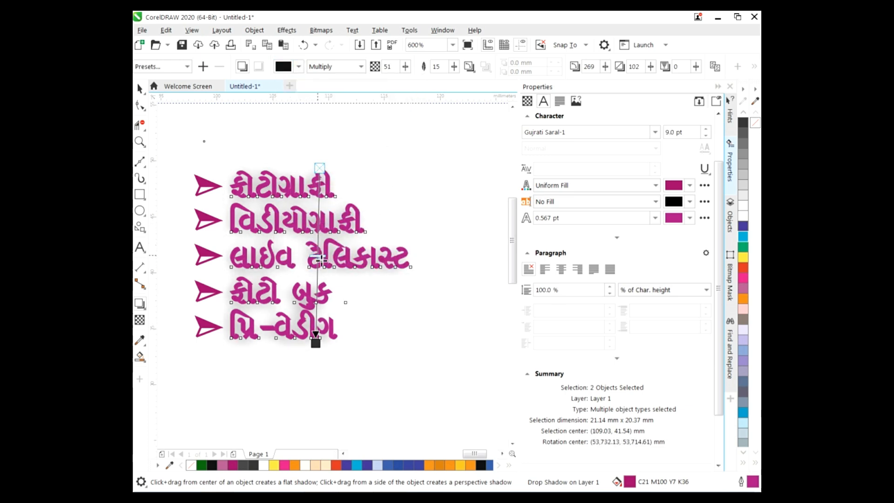
key(space)
click(185, 170)
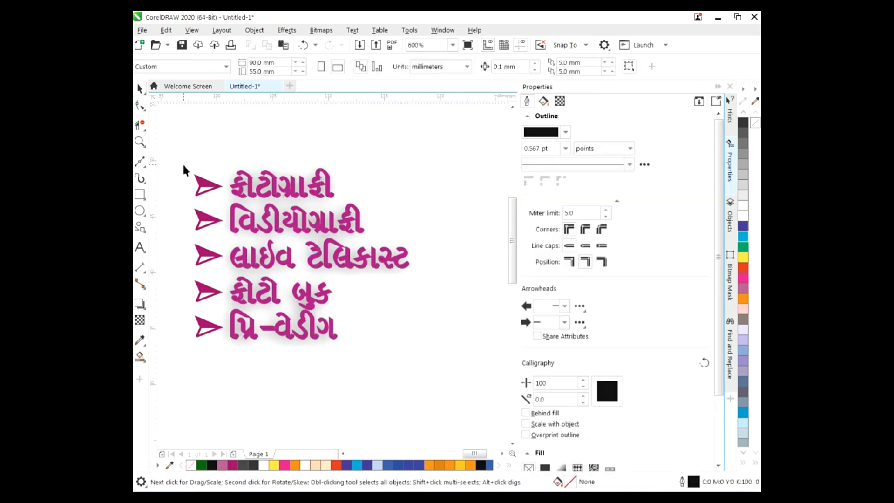
Add a downward drop shadow to the five bullet arrows
drag(232, 346, 231, 346)
click(140, 304)
drag(208, 175, 207, 336)
click(140, 89)
Select only the services text and change its outline colour to white
drag(177, 135, 441, 368)
click(343, 453)
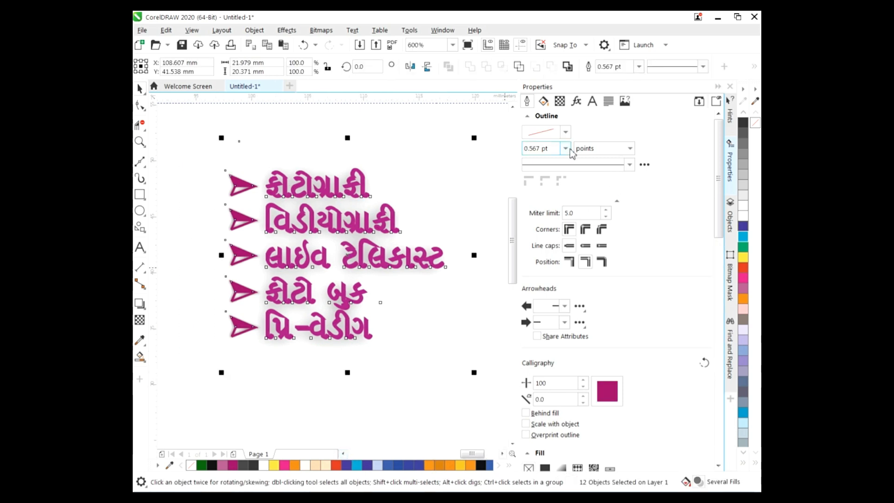
click(446, 203)
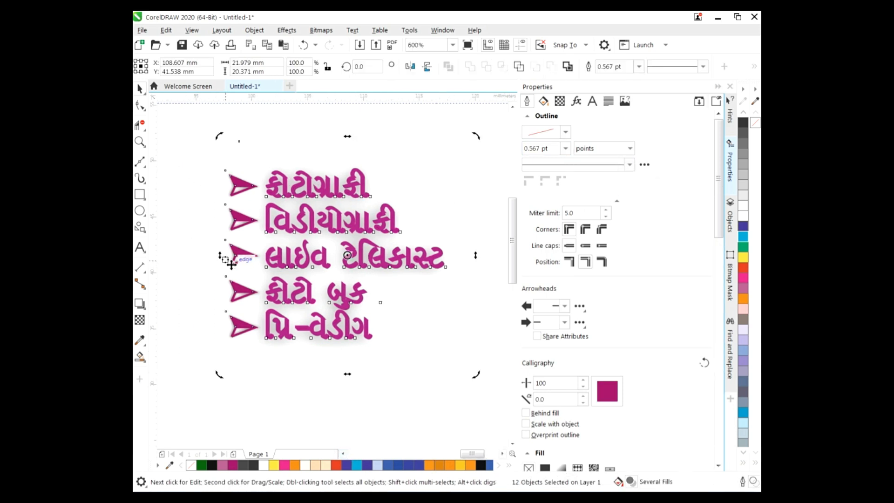
click(268, 257)
click(690, 218)
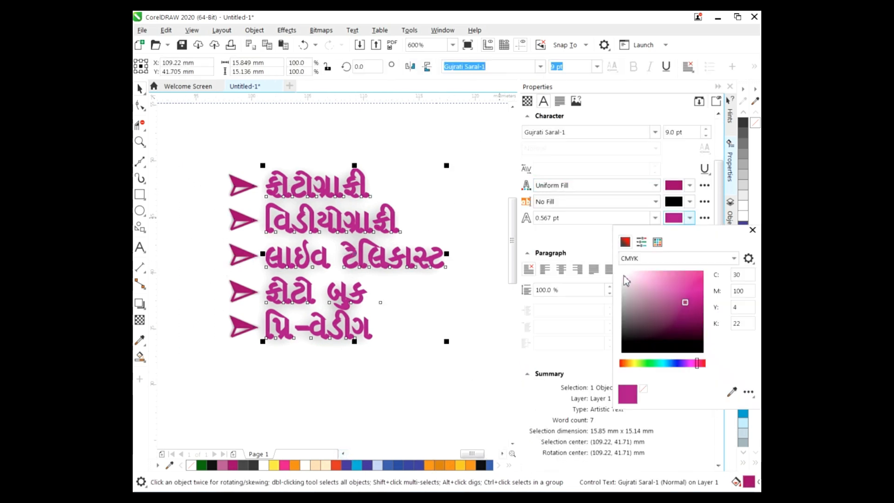
click(624, 276)
click(623, 223)
Set the services text outline width to hairline, then to None
click(655, 217)
click(573, 240)
click(690, 218)
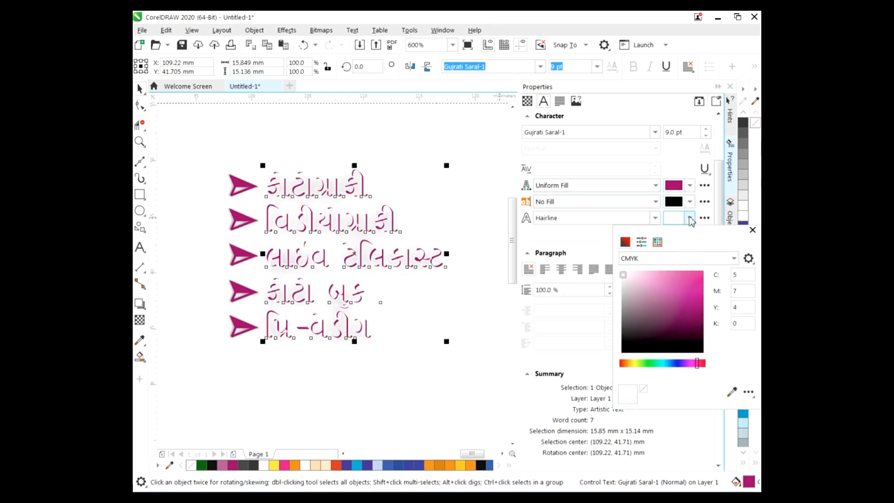
click(655, 219)
click(656, 219)
click(559, 229)
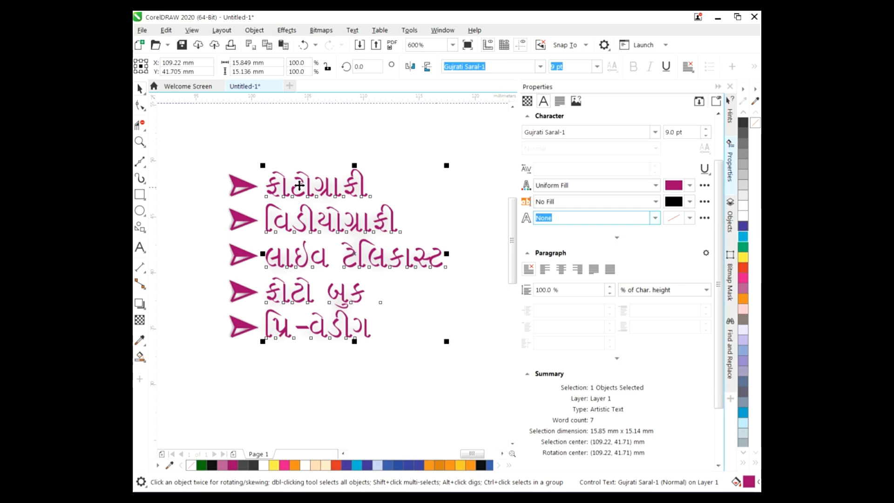
Select the bullet arrows and services text together
click(250, 168)
click(441, 203)
click(405, 390)
click(272, 301)
click(214, 150)
drag(459, 372, 222, 163)
Move the bulleted list onto the card's lower left and stretch it wider and taller
scroll(463, 398, left, 5)
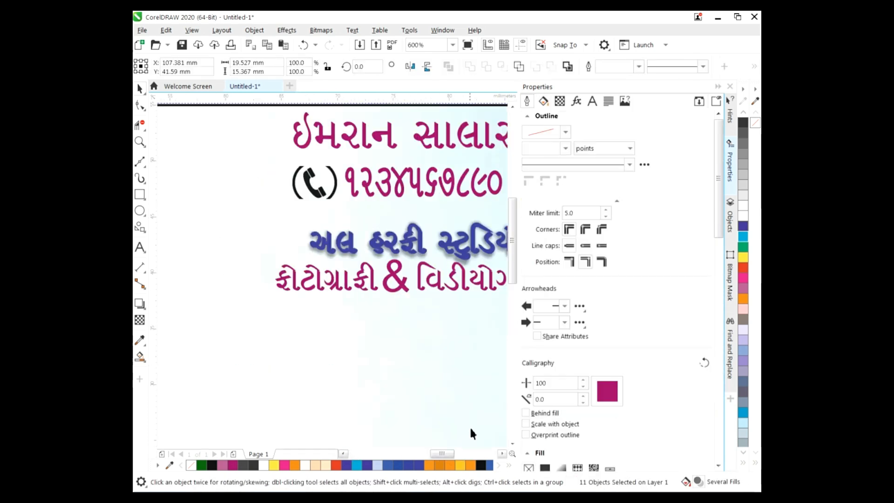
drag(487, 255, 170, 386)
scroll(486, 292, down, 4)
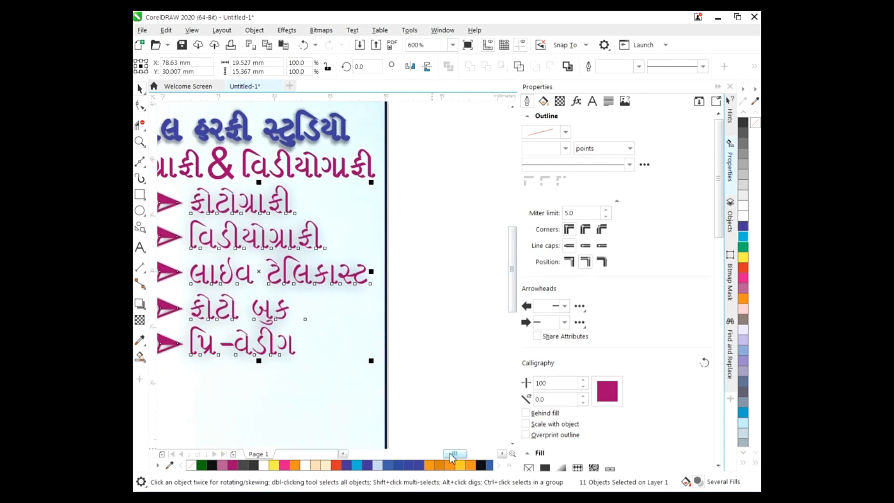
scroll(419, 298, left, 3)
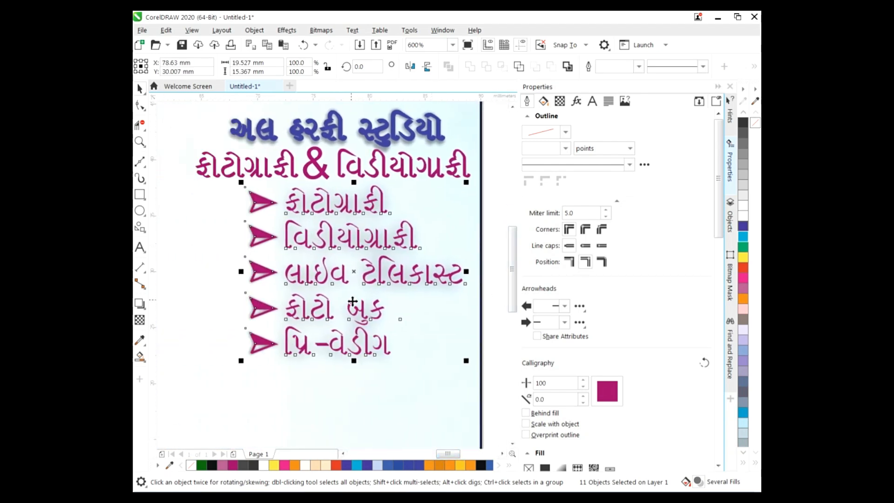
drag(355, 274, 344, 298)
drag(233, 294, 191, 298)
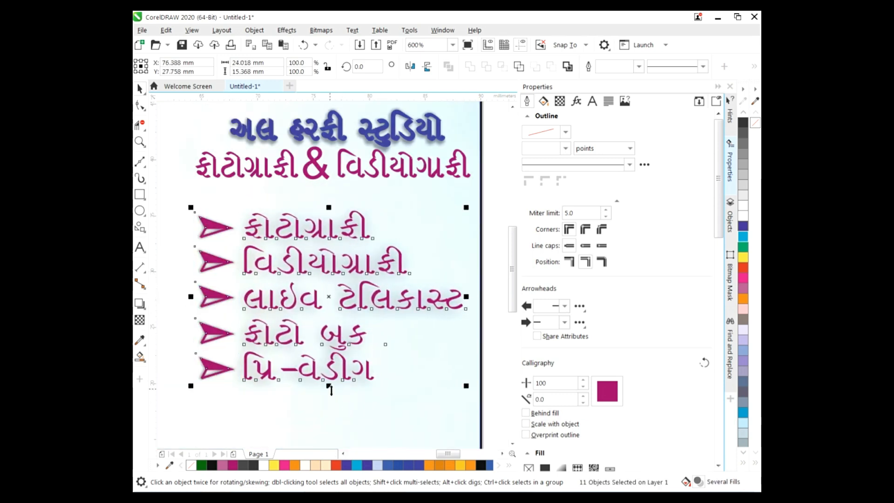
drag(329, 386, 328, 438)
drag(513, 272, 514, 308)
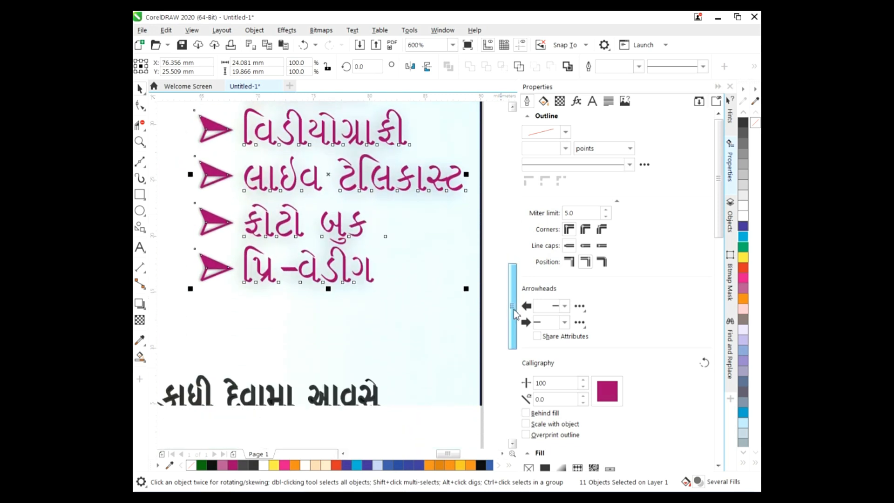
drag(329, 286, 328, 337)
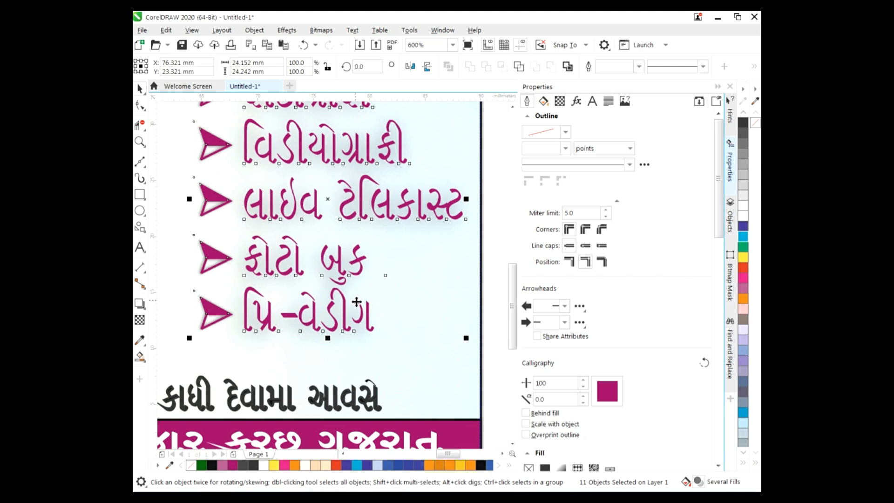
Widen the magenta service list leftward across the card and shorten its height slightly
scroll(356, 302, down, 2)
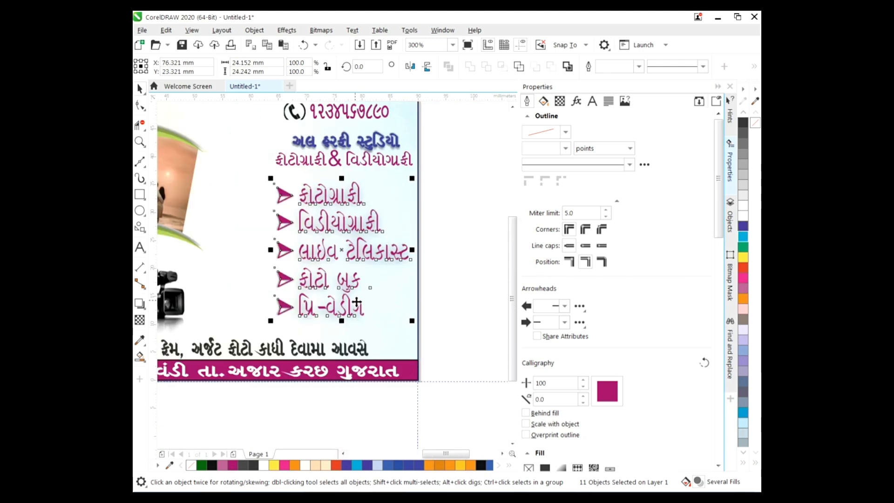
drag(271, 250, 224, 249)
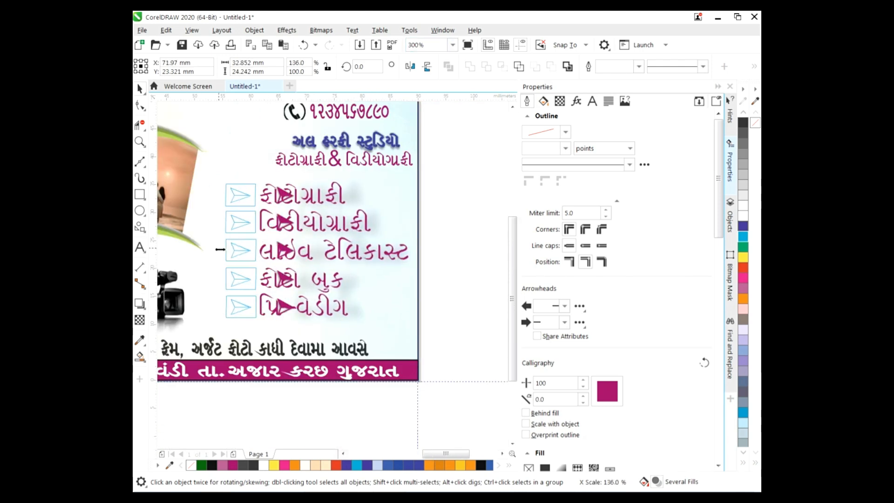
drag(322, 321, 322, 315)
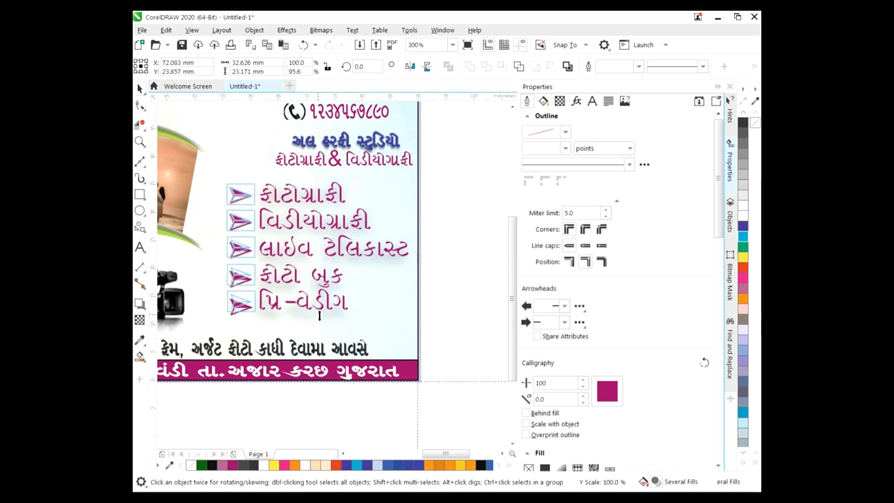
click(336, 163)
Select the photography & videography subtitle line and make it taller
click(435, 170)
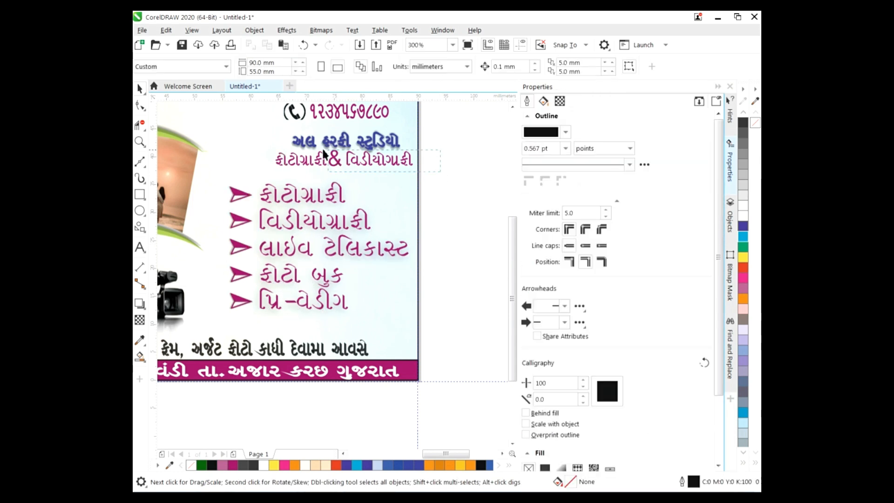
drag(258, 149, 227, 159)
drag(324, 174, 323, 185)
Nudge the subtitle up and widen the blue studio name leftward
key(Up)
key(Up)
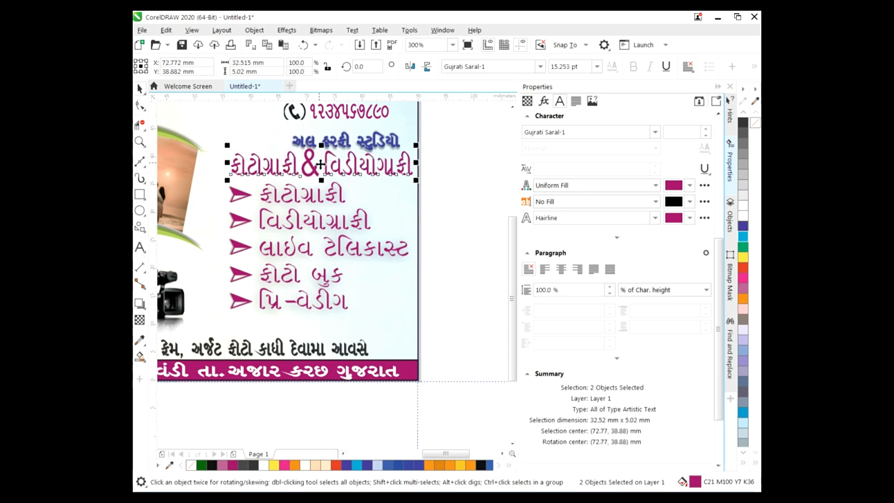
click(354, 142)
drag(287, 142, 240, 142)
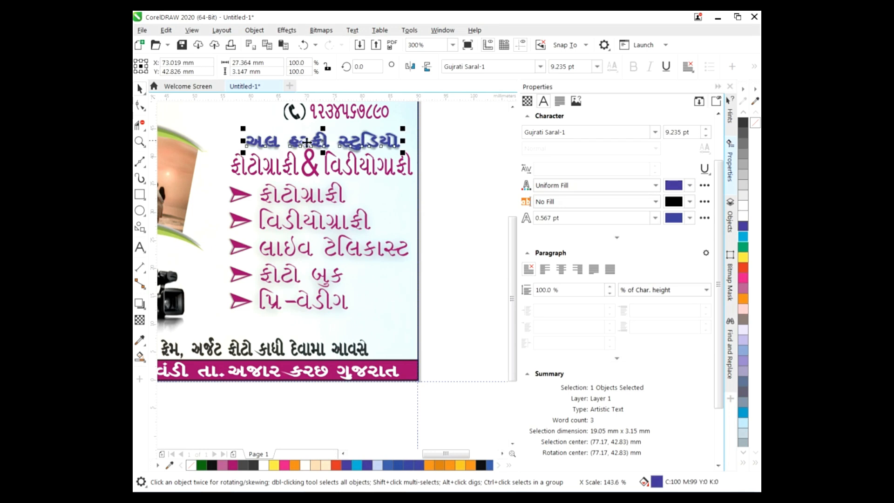
Select just the subtitle text and reduce its height slightly
click(474, 218)
key(Tab)
click(432, 208)
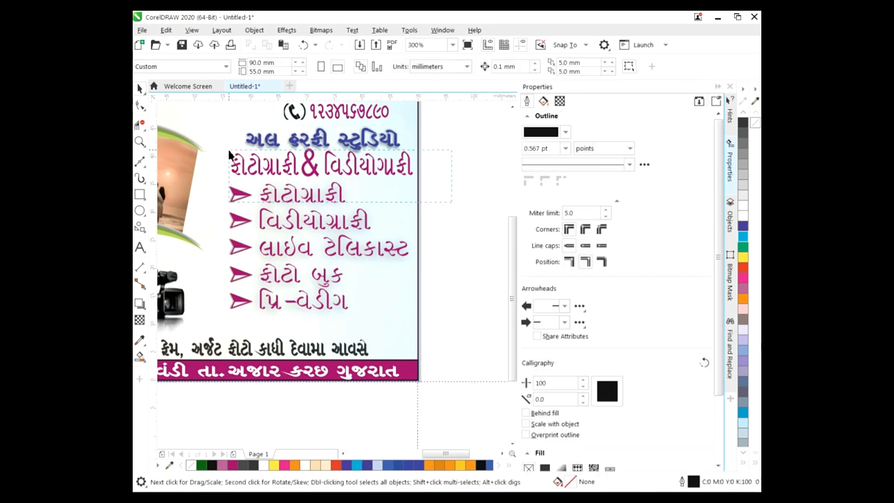
drag(228, 151, 229, 150)
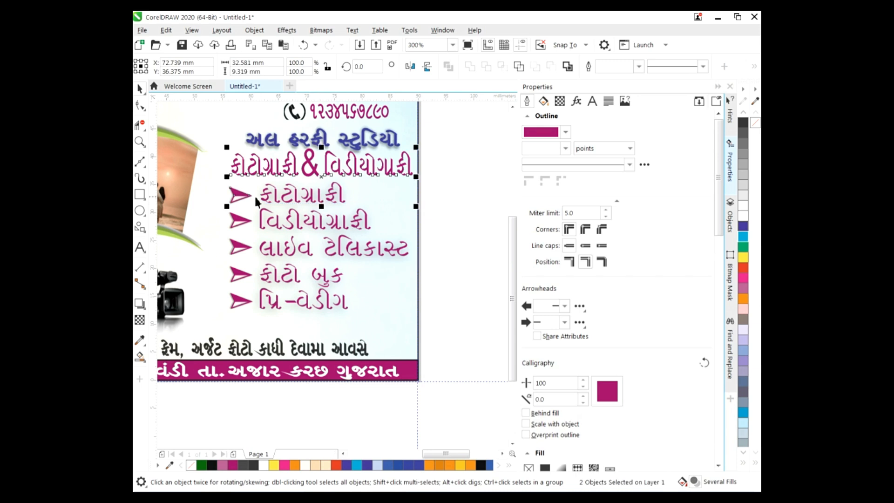
shift+click(275, 199)
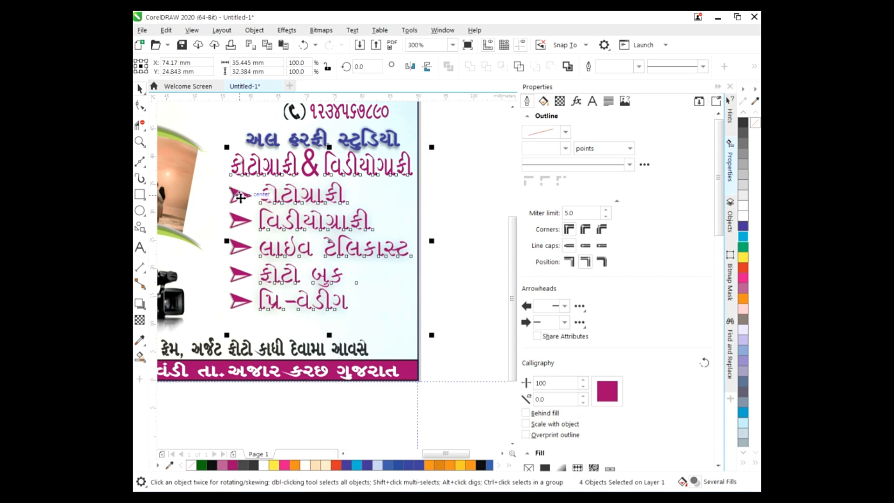
click(241, 198)
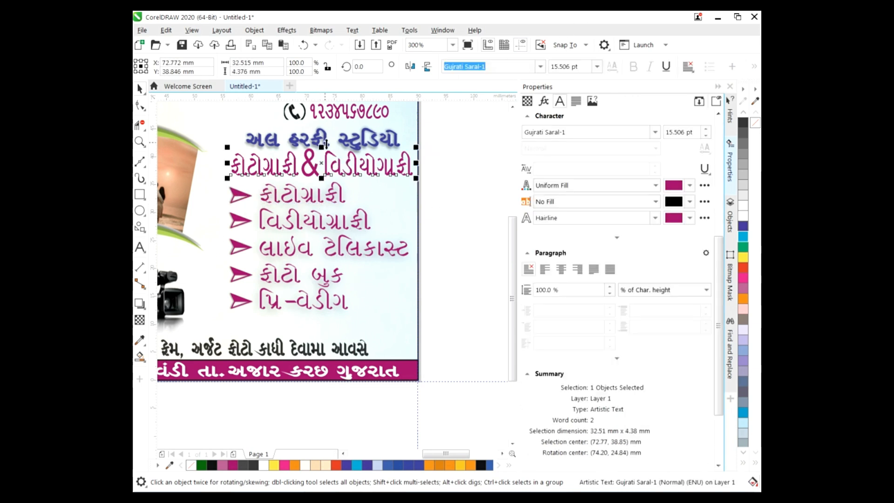
drag(321, 147, 322, 153)
Select the whole subtitle line, including the & sign, and make its fill and outline black
click(317, 172)
key(Escape)
click(316, 170)
key(Escape)
click(315, 164)
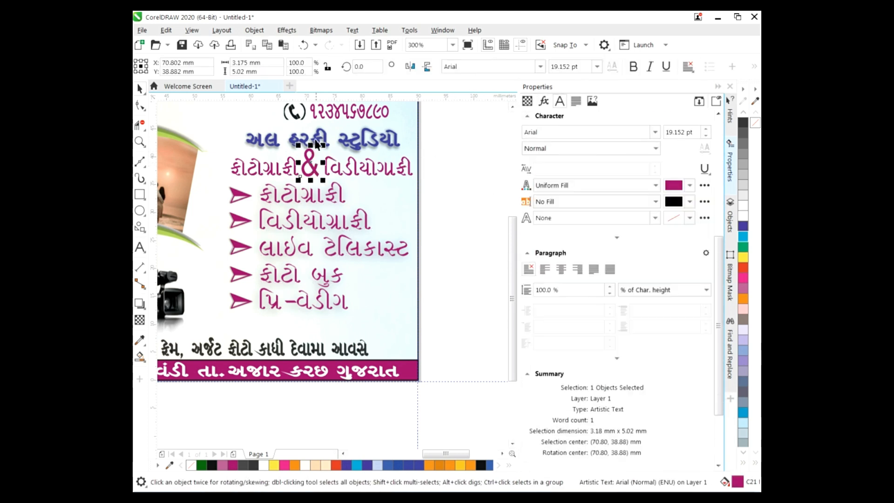
click(470, 234)
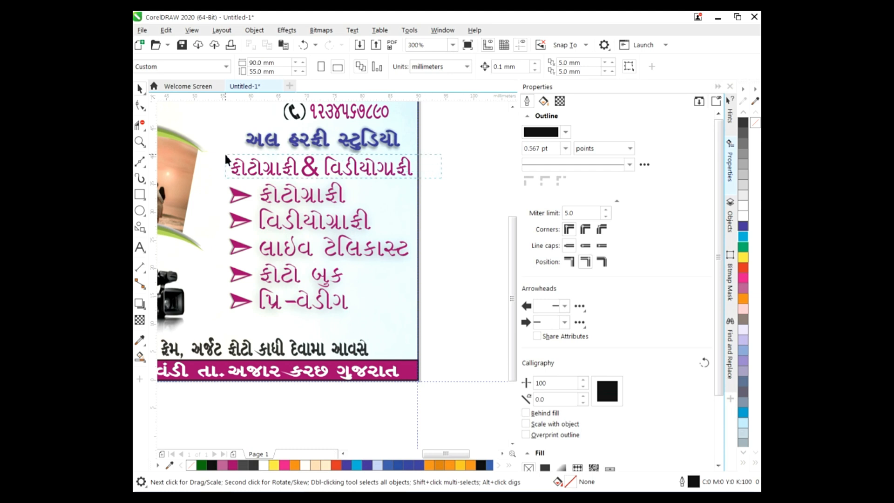
drag(227, 159, 428, 147)
click(690, 186)
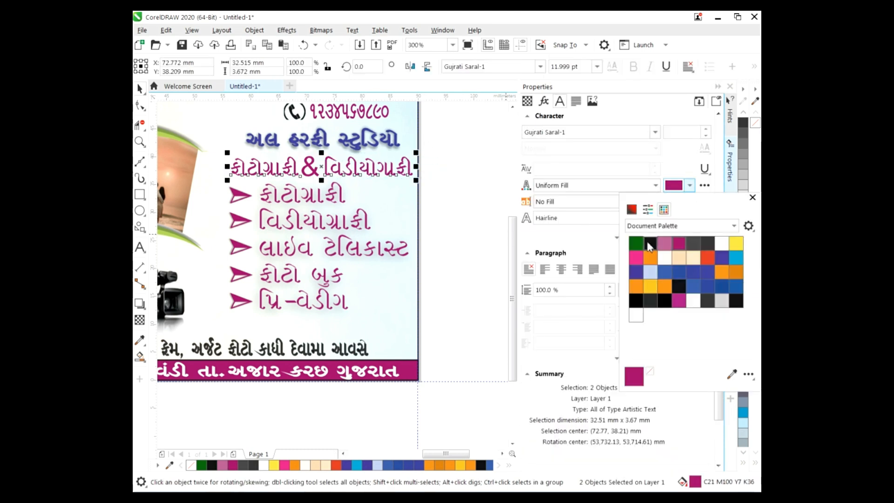
click(651, 243)
click(691, 218)
click(651, 275)
click(475, 207)
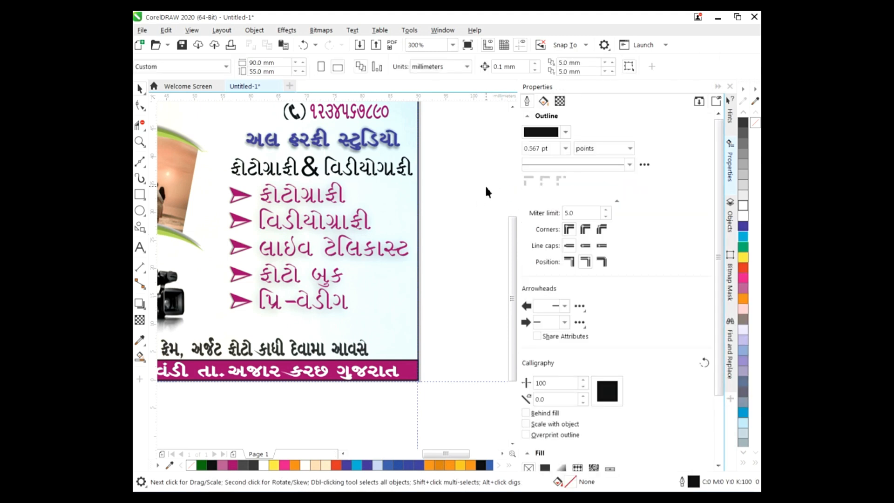
Move the WhatsApp icon onto the bottom magenta banner and shrink it
drag(457, 454, 413, 458)
drag(173, 279, 307, 379)
drag(356, 422, 327, 369)
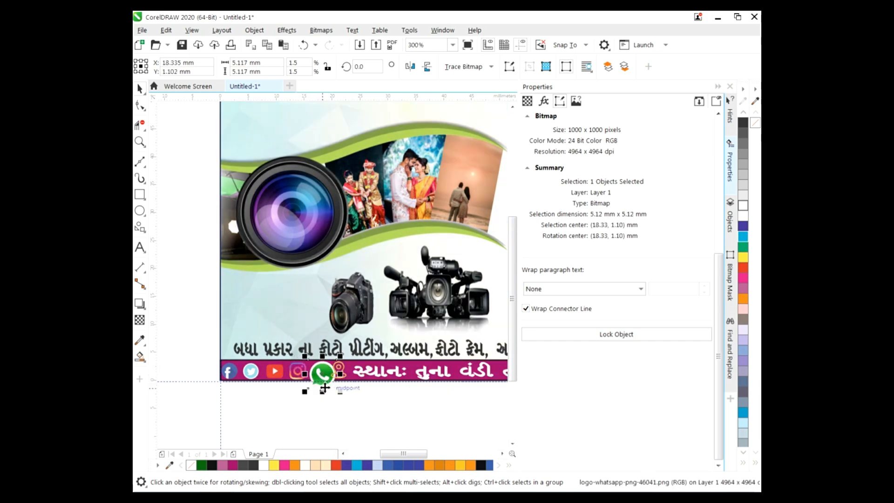
Shrink the WhatsApp icon to about 3.16 mm, between the Instagram and location icons
drag(340, 391, 334, 385)
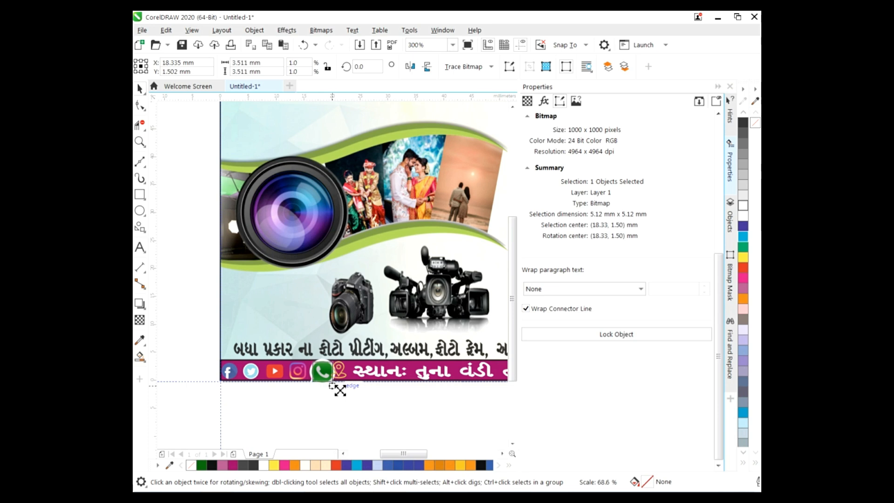
click(344, 380)
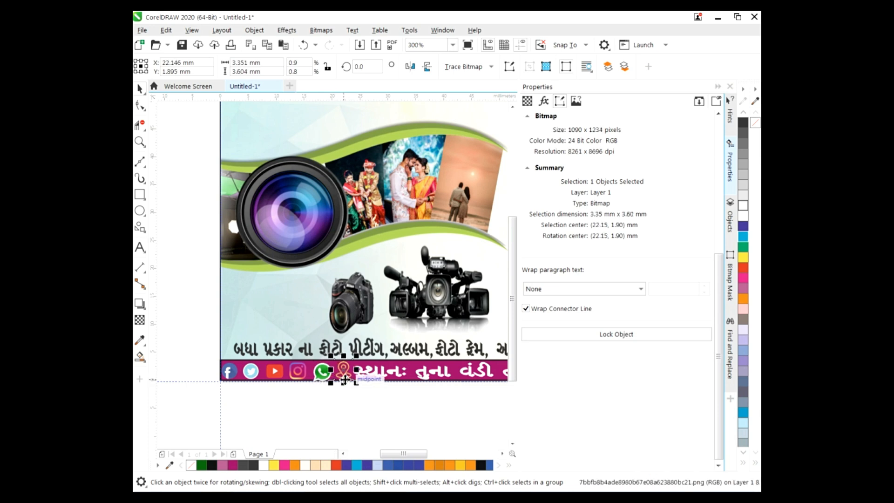
click(320, 375)
scroll(320, 376, up, 2)
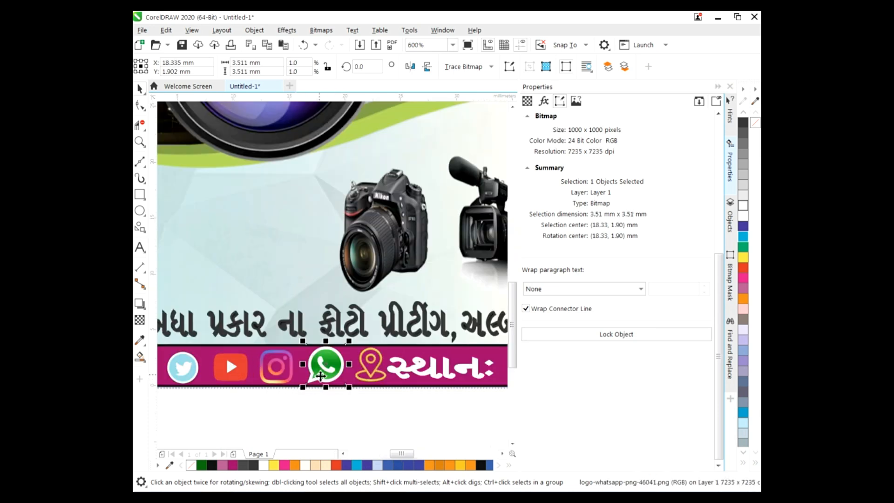
drag(349, 341, 345, 345)
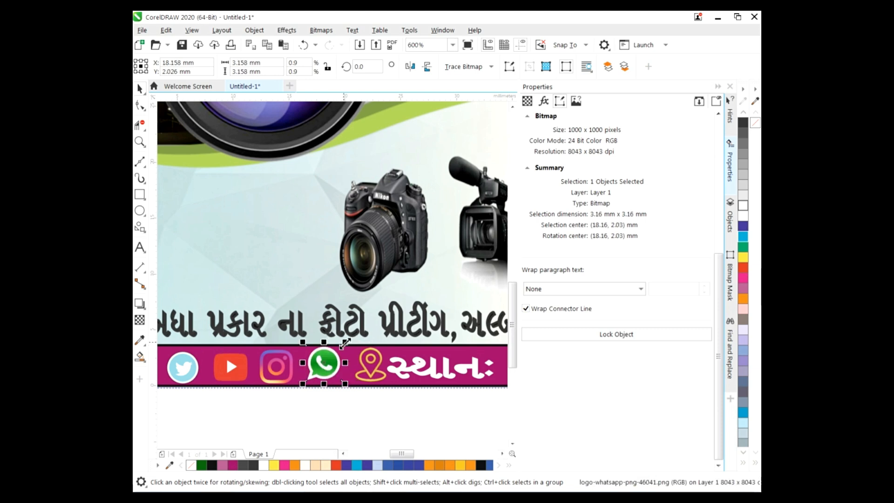
click(346, 418)
scroll(346, 419, down, 2)
scroll(437, 252, up, 2)
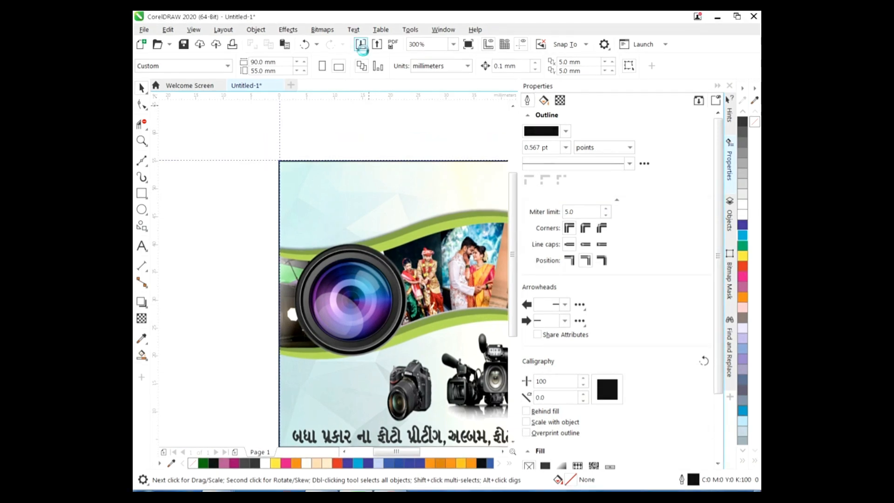
Import the pngwing.com eye logo image and place it near the card's top
click(361, 45)
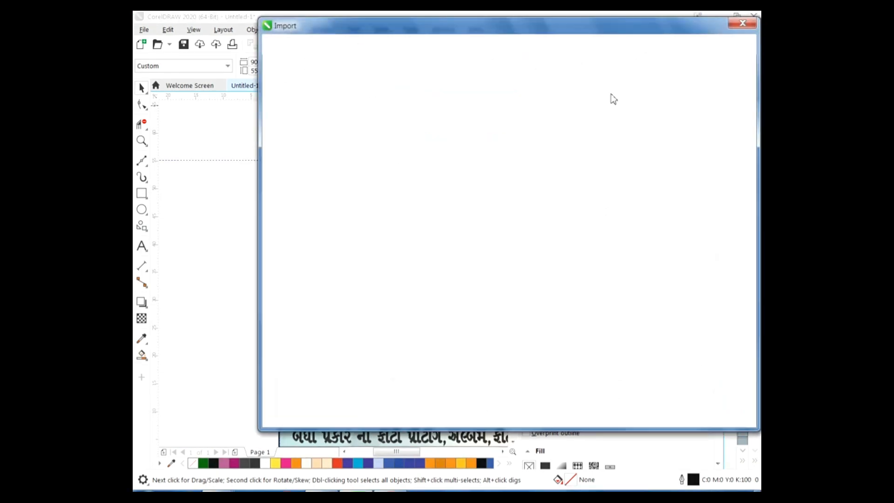
click(557, 120)
click(663, 412)
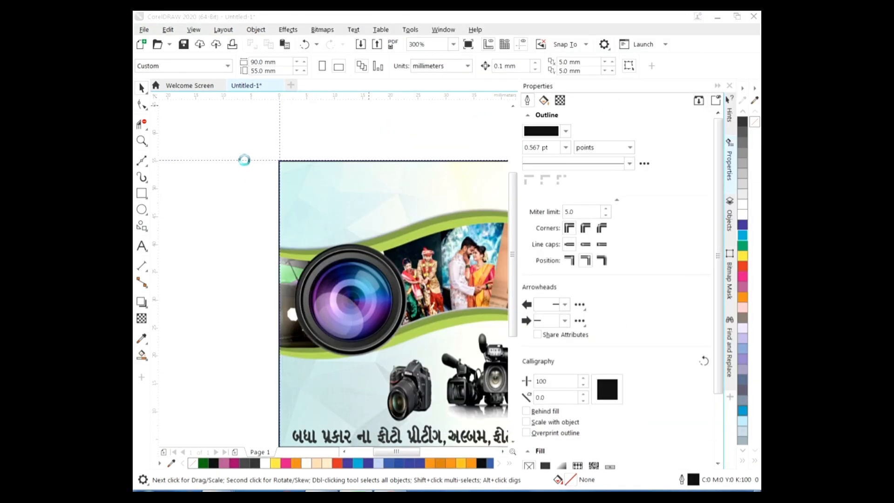
drag(300, 170, 393, 217)
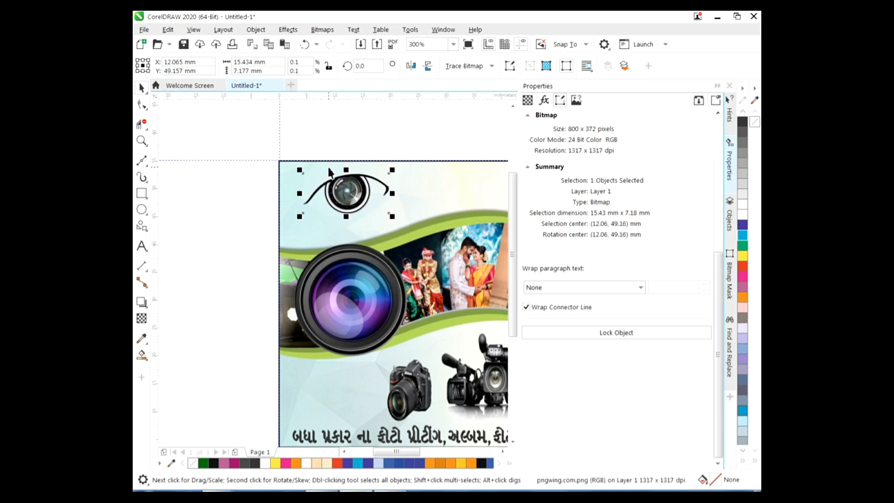
Rotate, move, skew and squash the eye logo onto the card's top edge
click(357, 189)
mouse_move(396, 172)
mouse_down()
mouse_move(402, 149)
mouse_move(392, 135)
mouse_move(395, 157)
mouse_up()
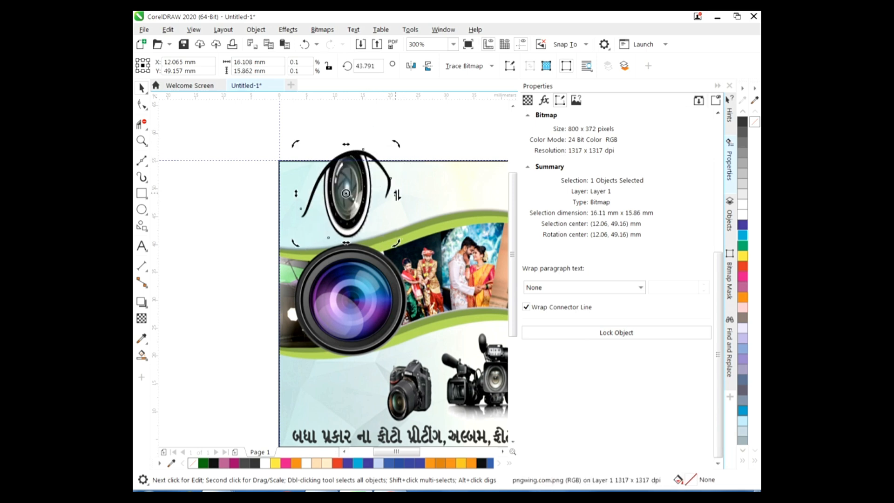
click(346, 189)
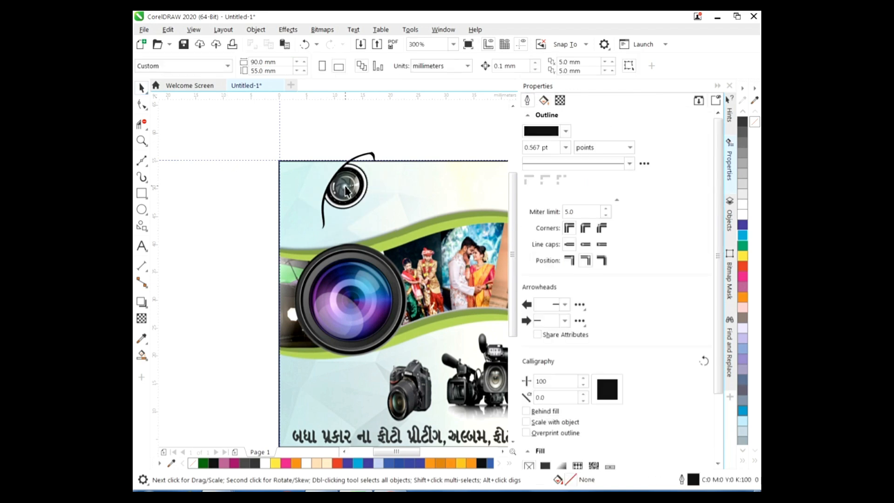
mouse_move(348, 194)
mouse_down()
mouse_move(374, 210)
mouse_move(375, 200)
mouse_up()
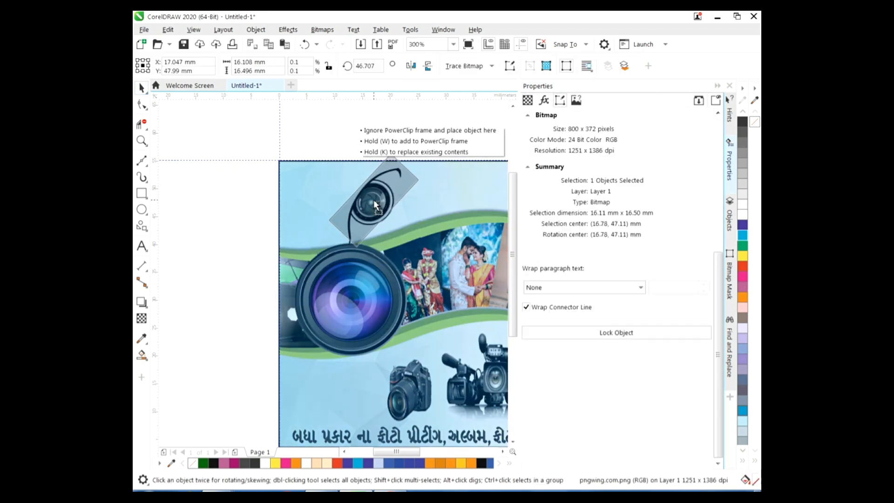
click(410, 192)
drag(423, 205, 424, 202)
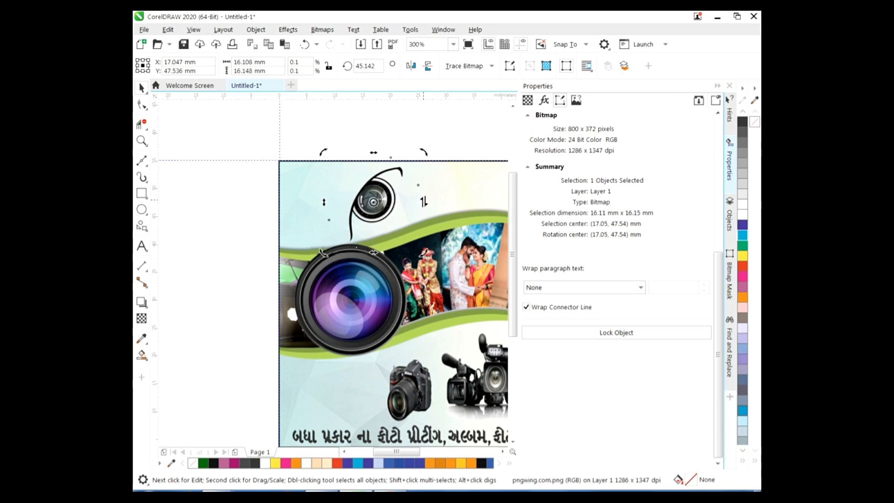
click(424, 173)
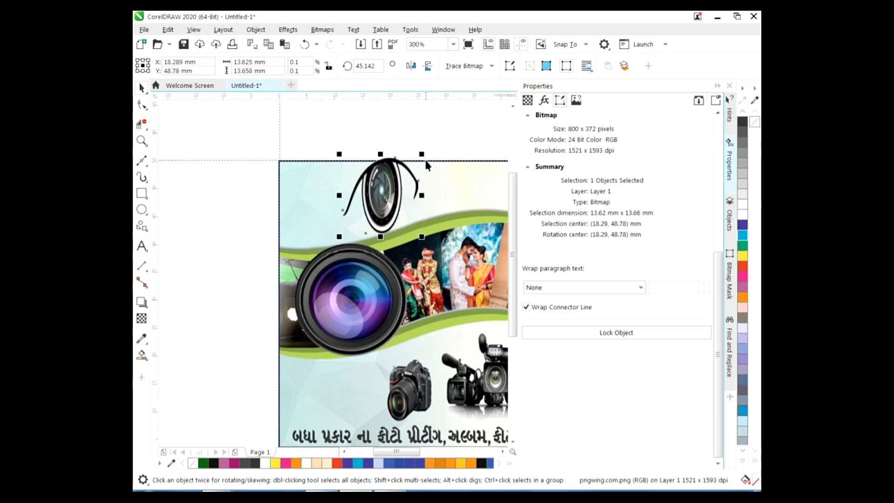
drag(380, 239, 351, 215)
click(411, 200)
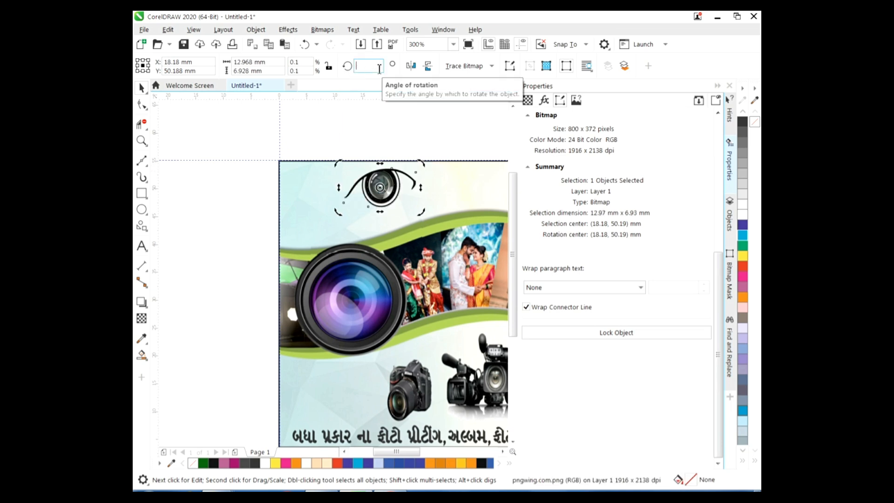
Set the eye logo's rotation to 320° and turn it toward horizontal
key(Return)
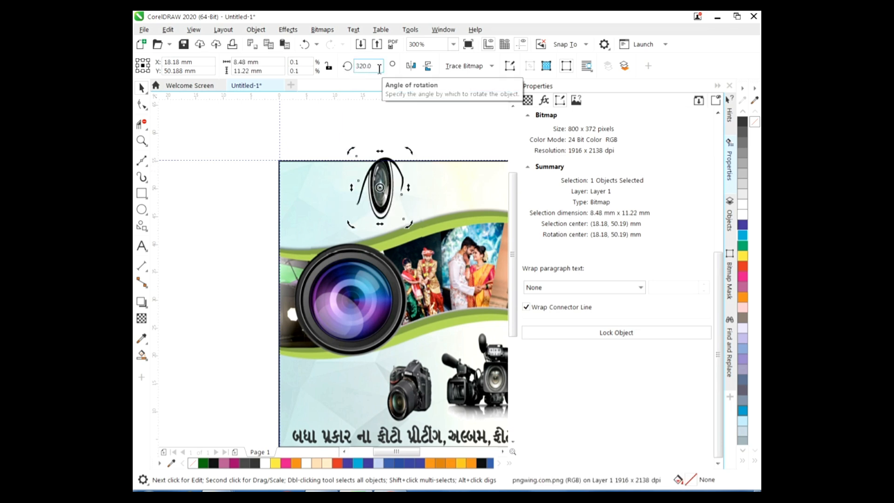
drag(352, 226, 371, 234)
click(383, 208)
click(428, 66)
click(428, 67)
click(413, 68)
click(414, 68)
Rotate the eye logo around its left edge until it lies level above the lens
click(401, 205)
drag(415, 187, 415, 219)
drag(339, 214, 340, 213)
drag(417, 183, 415, 174)
drag(332, 220, 335, 212)
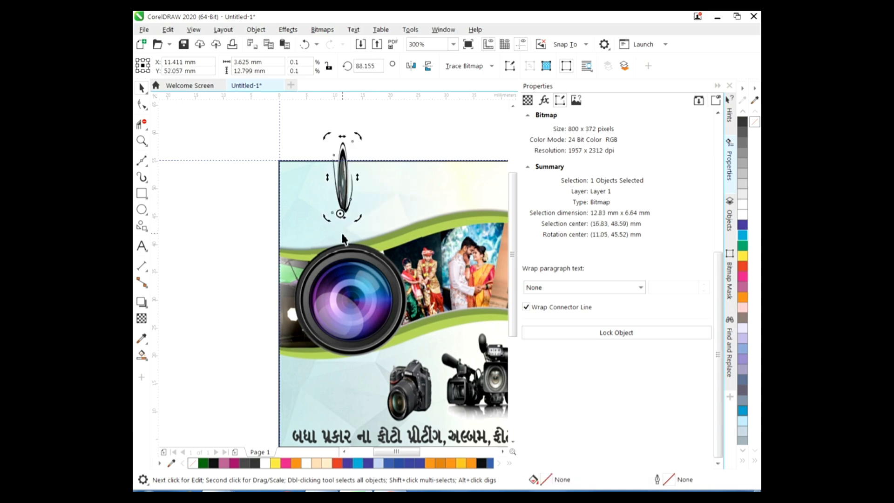
drag(369, 149, 411, 172)
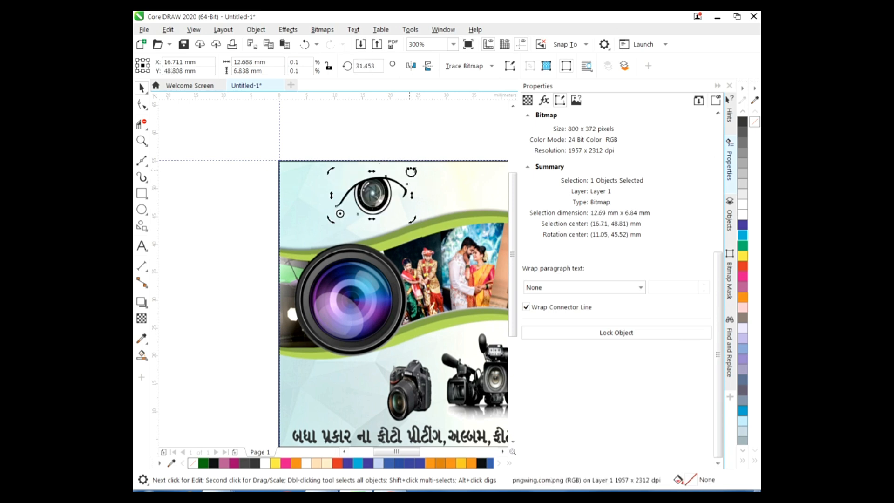
key(Escape)
key(ctrl+z)
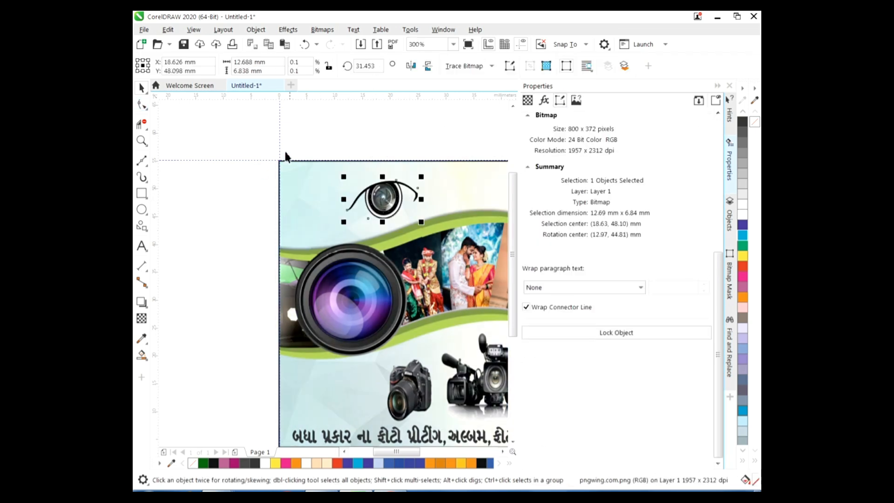
key(Escape)
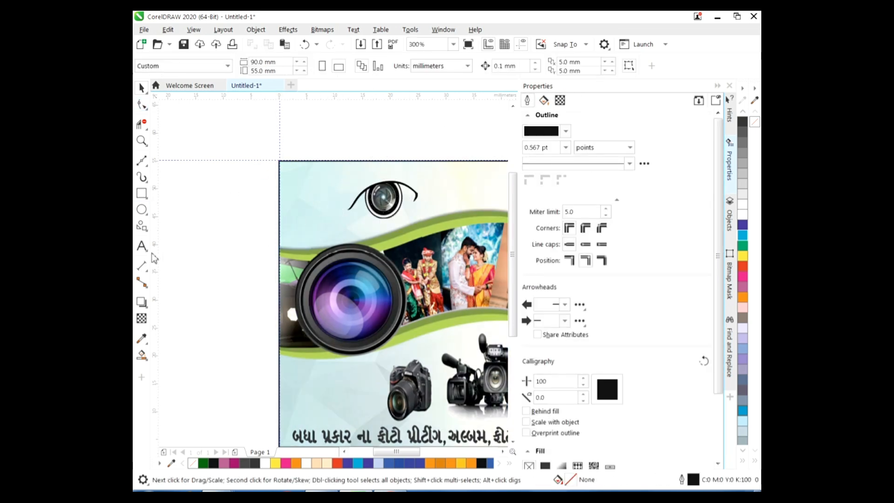
click(144, 246)
Set the text font to Arial and save the drawing as the CDR file 'viting card'
click(542, 67)
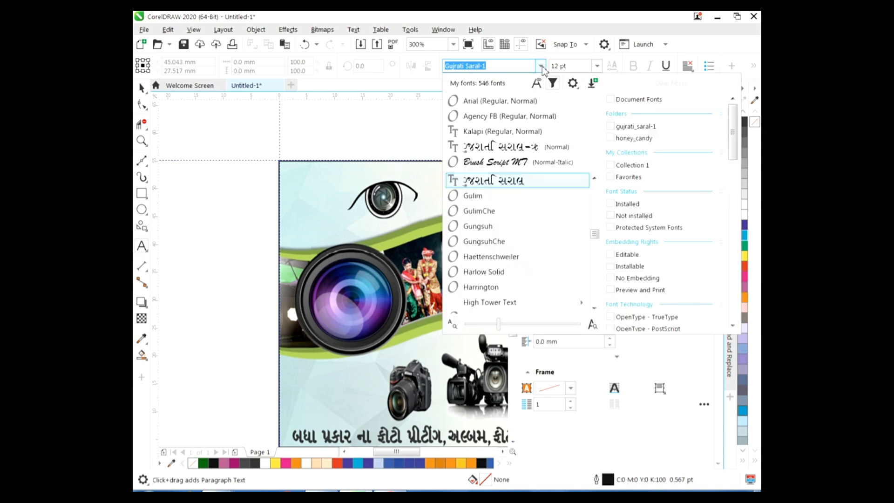
click(471, 99)
click(145, 30)
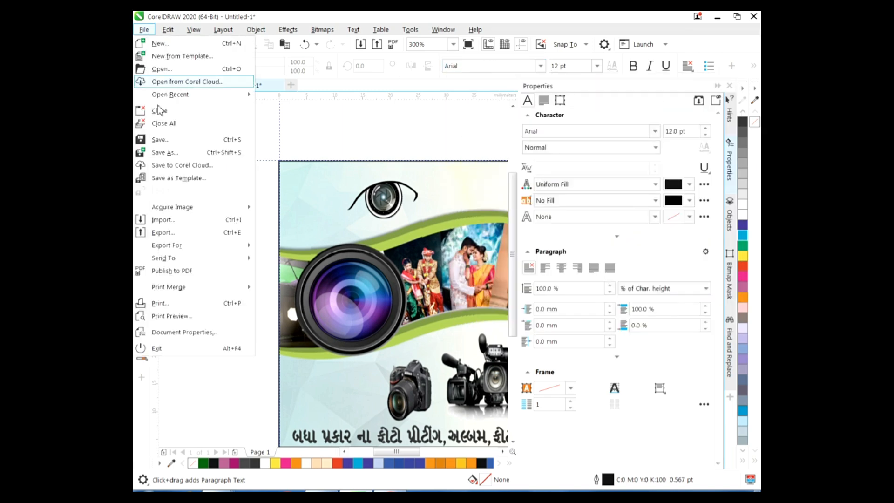
click(165, 153)
key(End)
key(BackSpace)
key(BackSpace)
key(BackSpace)
key(BackSpace)
key(BackSpace)
key(BackSpace)
key(BackSpace)
key(BackSpace)
key(BackSpace)
key(BackSpace)
text(vi)
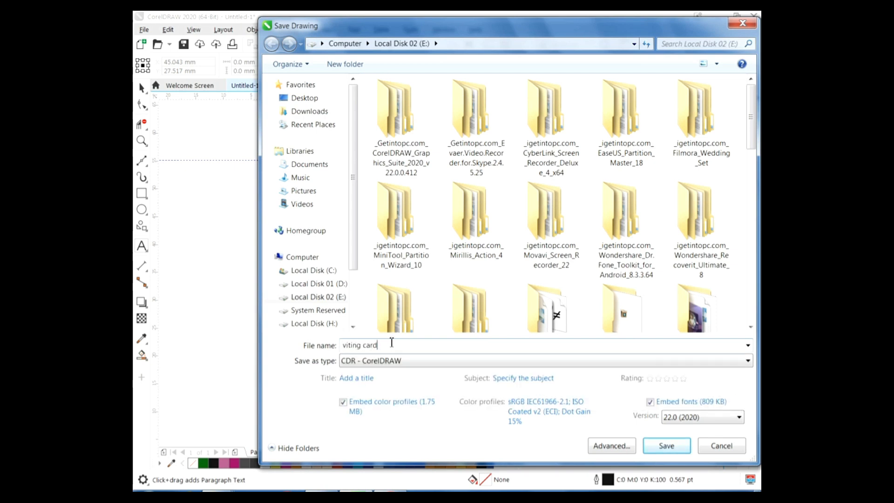
key(Return)
key(space)
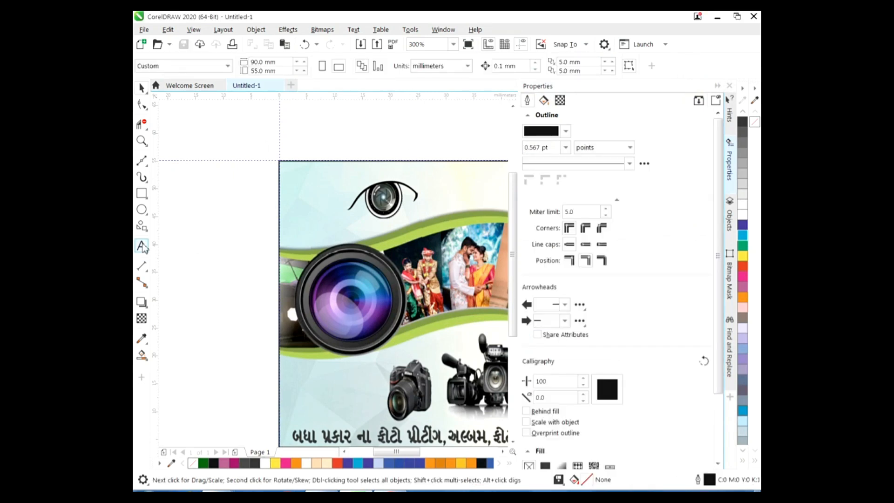
Type the two-line tagline 'Save Your' / 'Moments' left of the card top
click(142, 246)
click(224, 217)
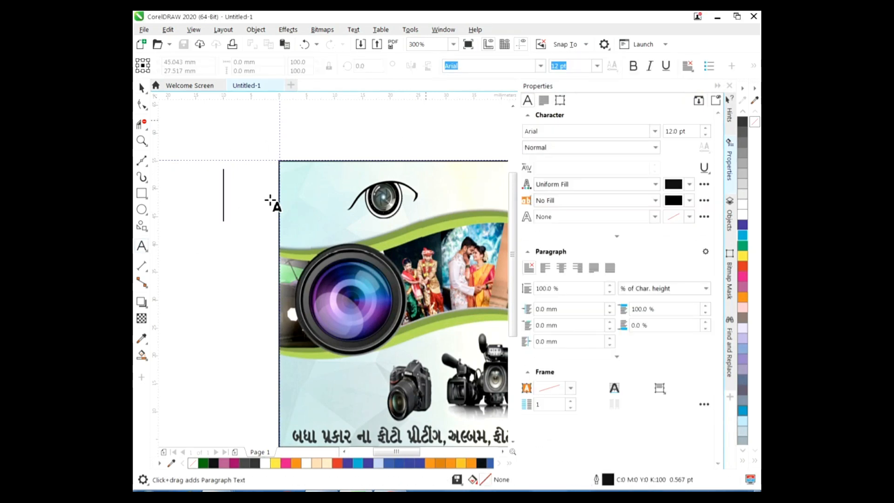
text(S)
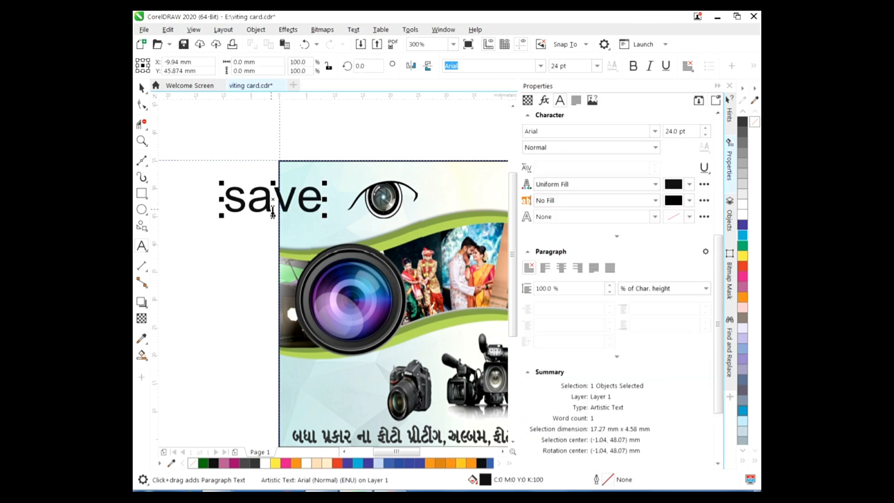
text(your)
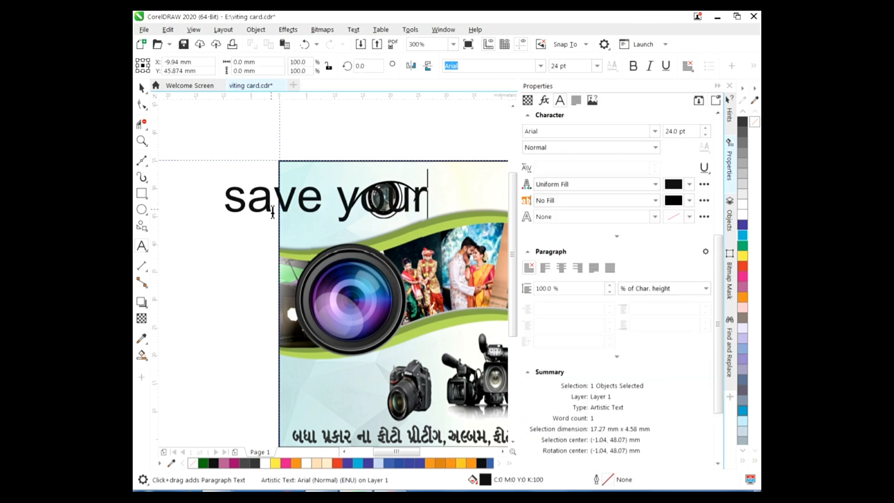
text(mu)
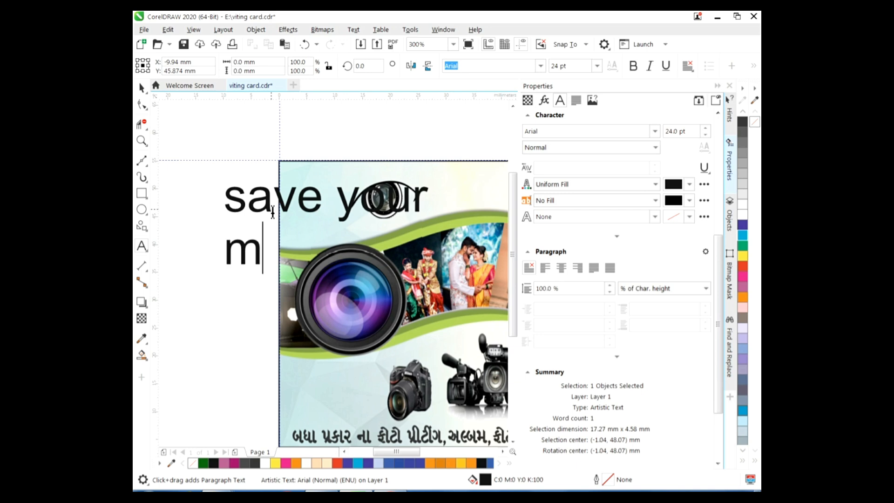
key(BackSpace)
key(BackSpace)
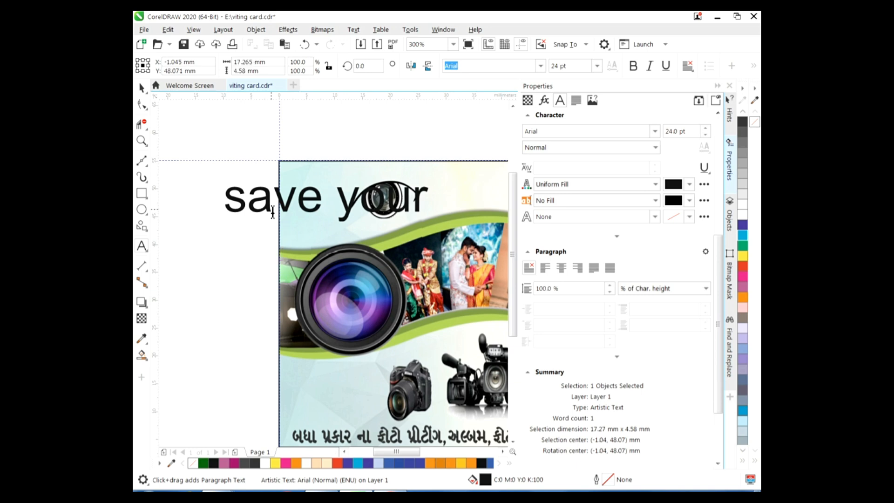
text(M)
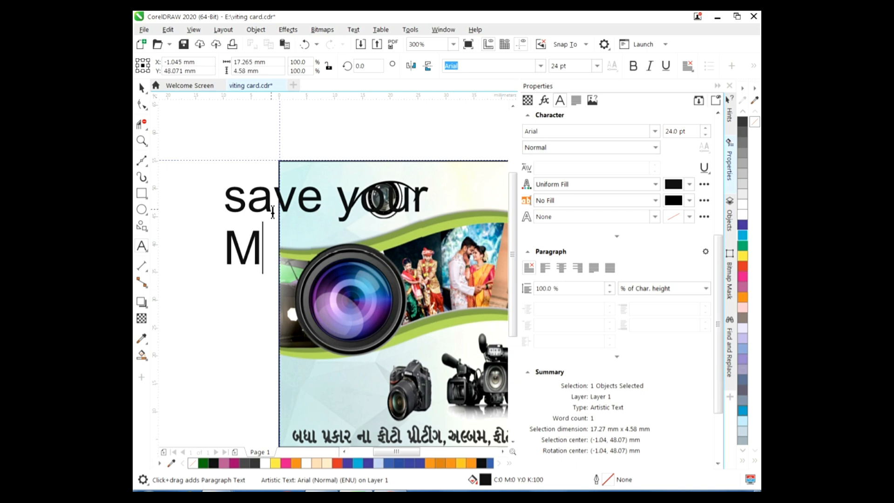
text(oments)
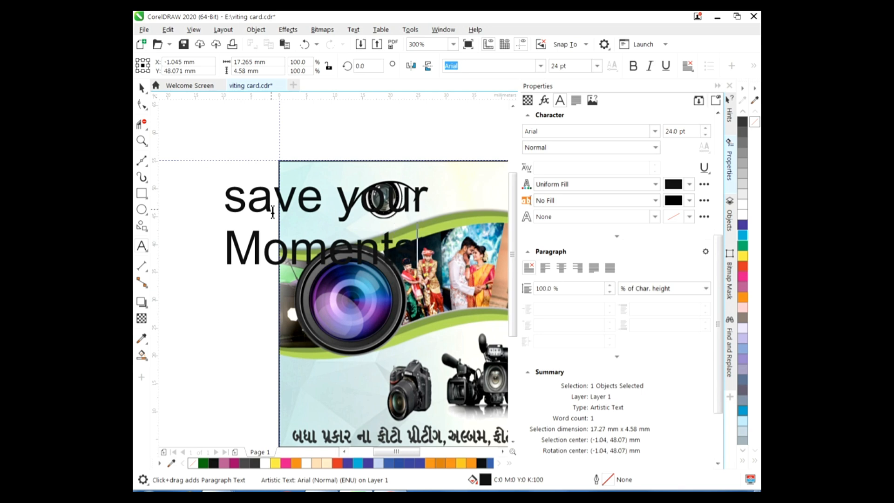
Correct the capitals so the tagline reads 'Save Your Moments'
click(248, 209)
key(BackSpace)
text(s)
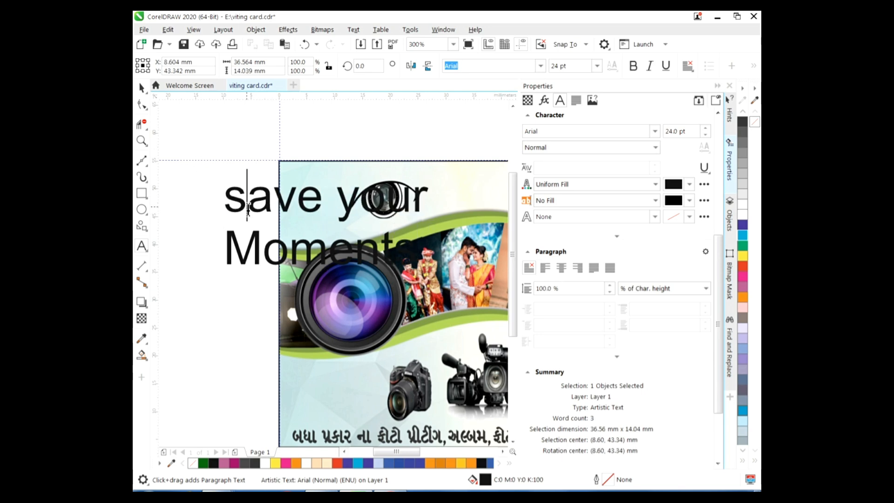
click(361, 209)
key(BackSpace)
text(S)
key(BackSpace)
text(Y)
click(246, 204)
key(BackSpace)
text(S)
Scale the tagline down and move it onto the card's top-left edge
click(141, 87)
drag(443, 174, 345, 213)
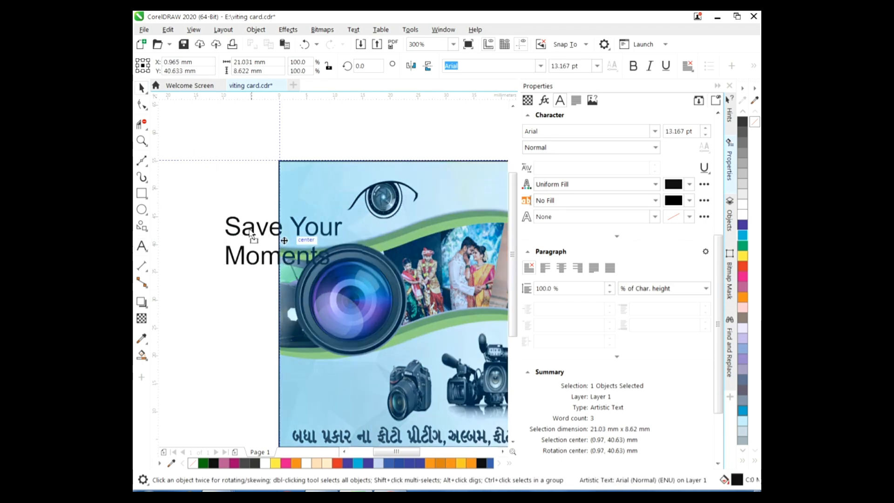
drag(280, 243, 235, 221)
Set the tagline in Edwardian Script ITC, after trying Brush Script MT, and place it on the card's top-left
click(539, 69)
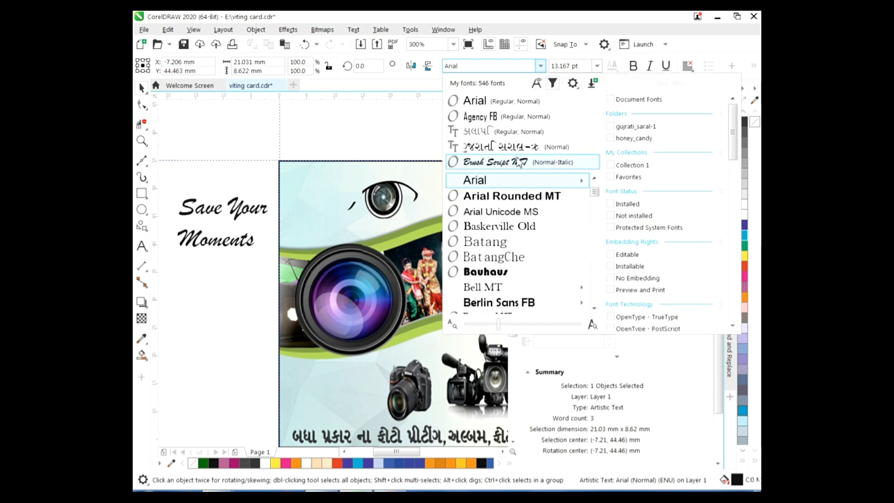
click(498, 130)
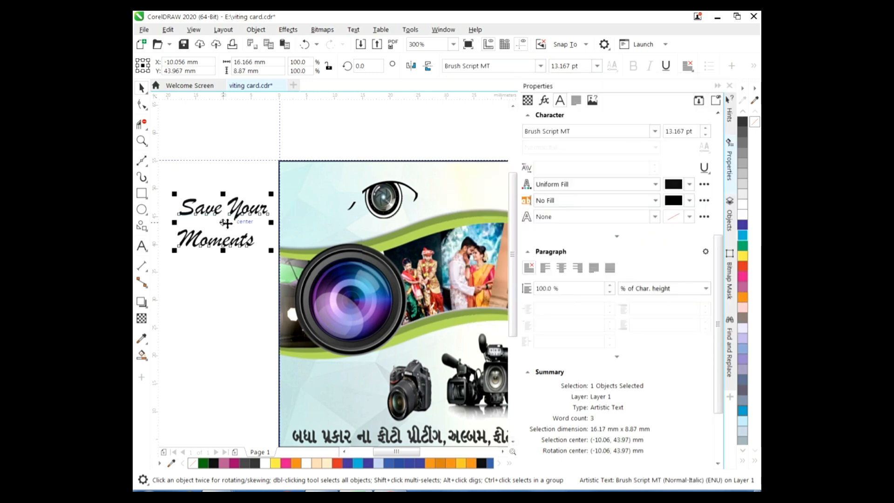
click(540, 65)
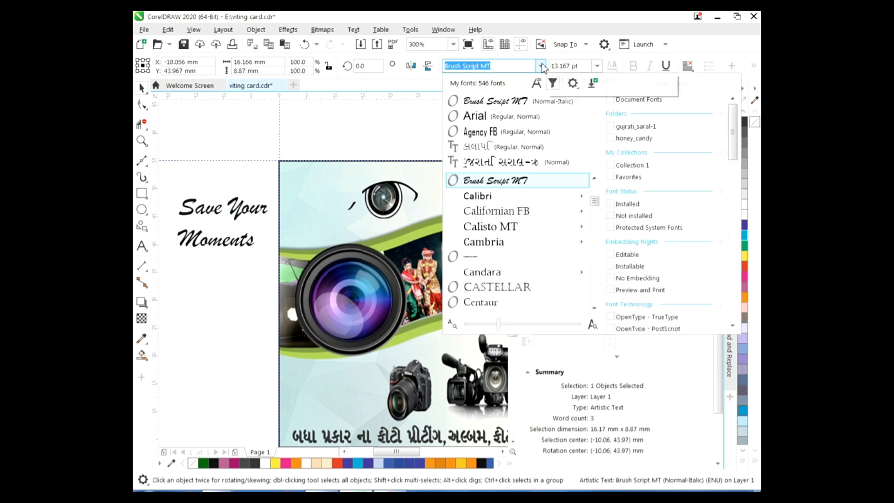
click(594, 309)
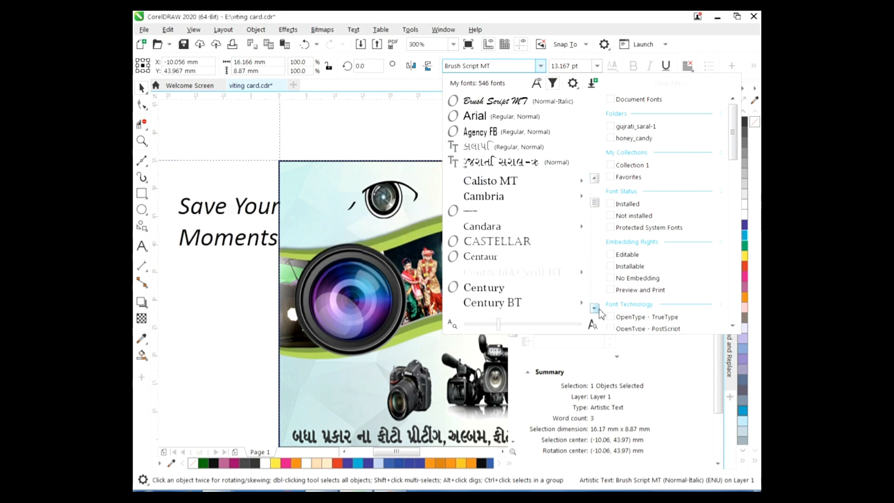
click(595, 308)
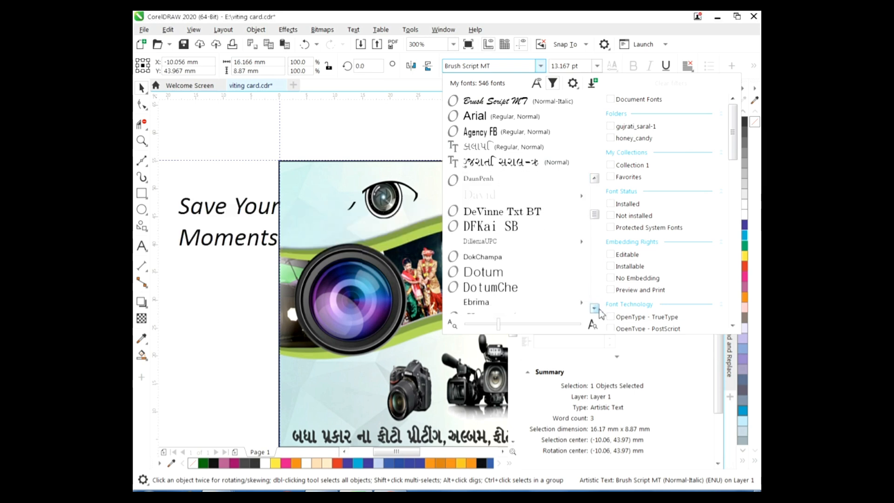
click(501, 241)
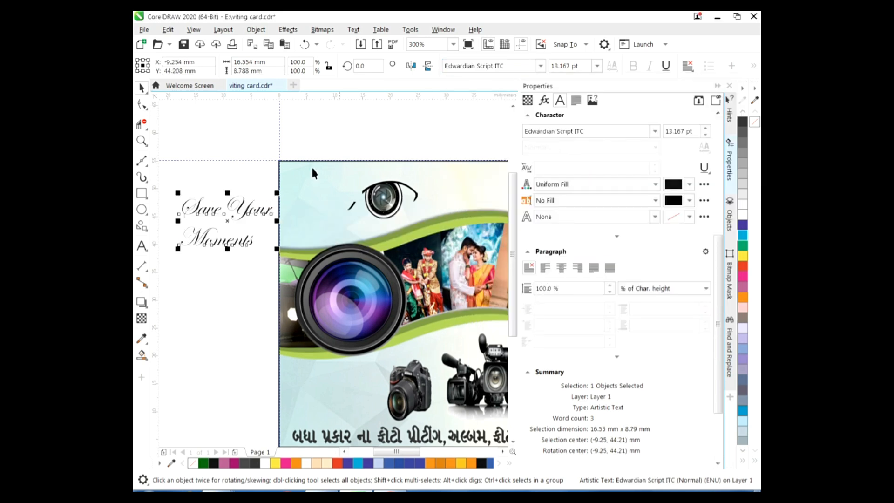
drag(275, 200, 330, 197)
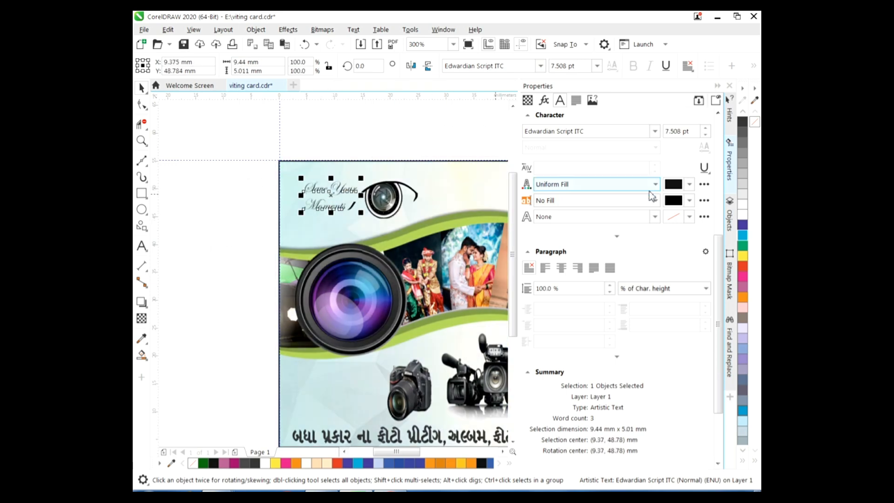
Give the tagline a black outline with Hairline width
click(689, 218)
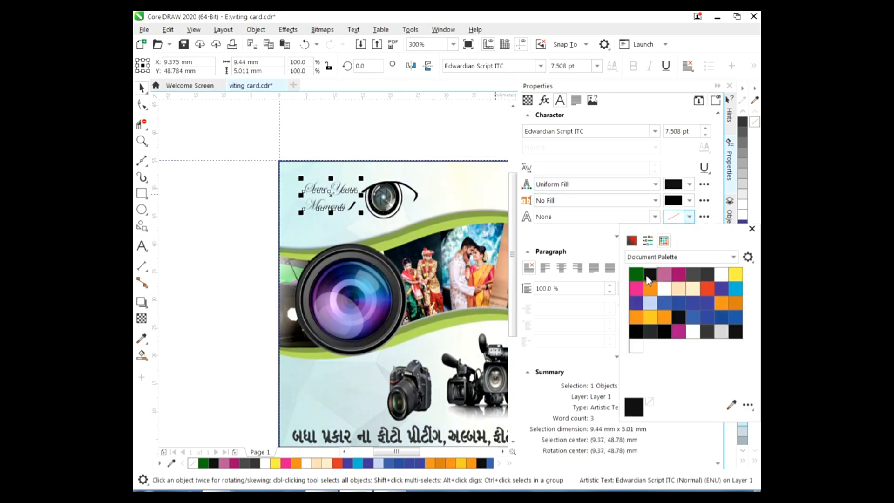
click(655, 217)
click(561, 235)
click(655, 218)
click(545, 249)
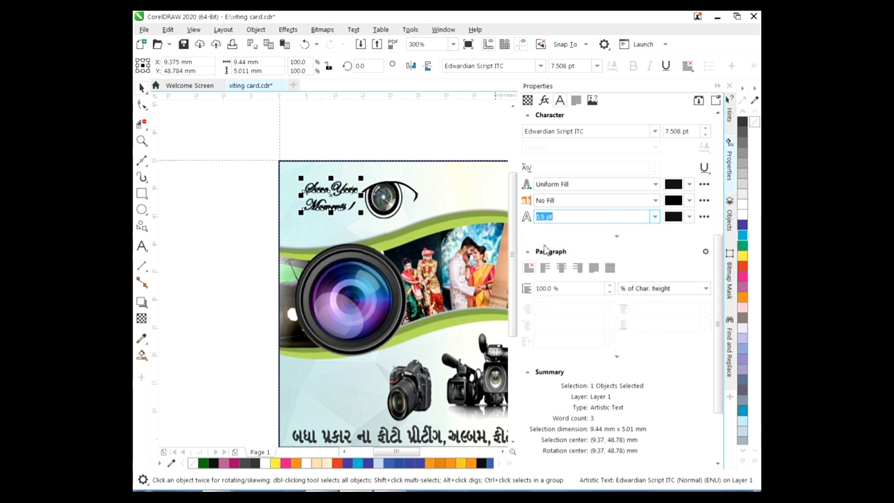
click(655, 216)
click(549, 237)
Change the tagline font to FlemishScript BT
click(541, 65)
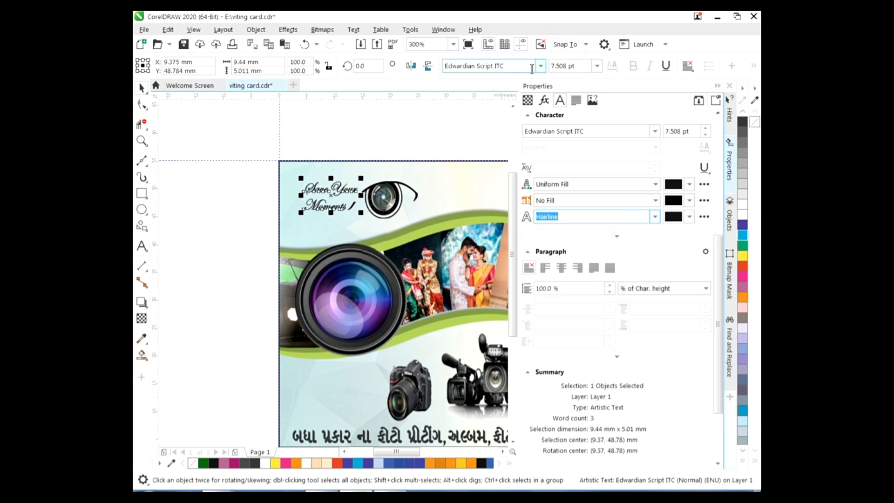
scroll(516, 256, down, 3)
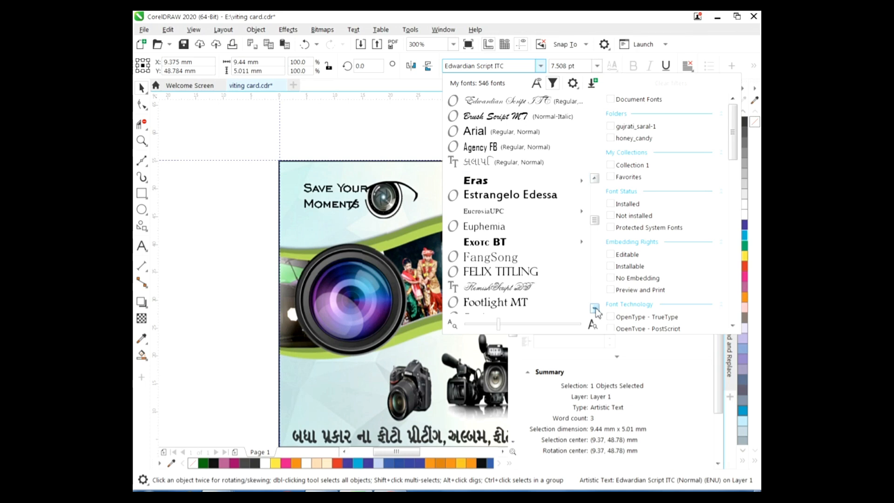
click(516, 255)
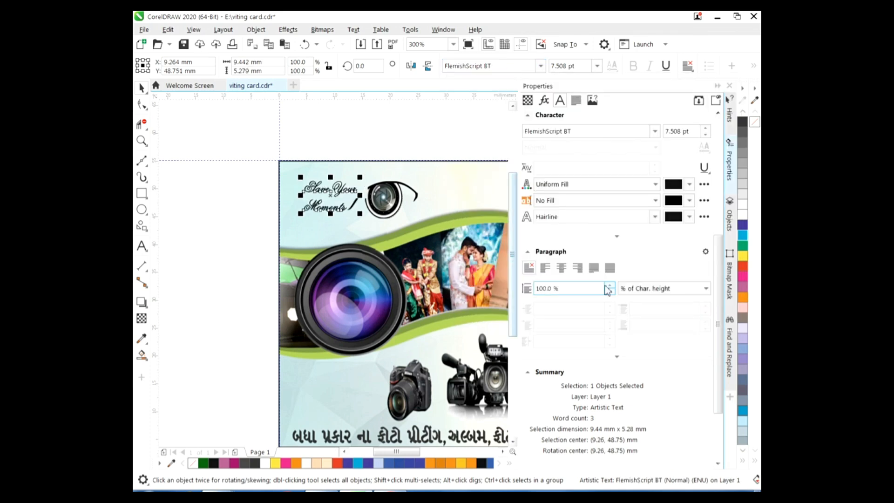
Shift the tagline slightly left and skew the eye logo a little
click(174, 101)
click(344, 191)
drag(342, 196, 327, 200)
click(390, 215)
click(389, 216)
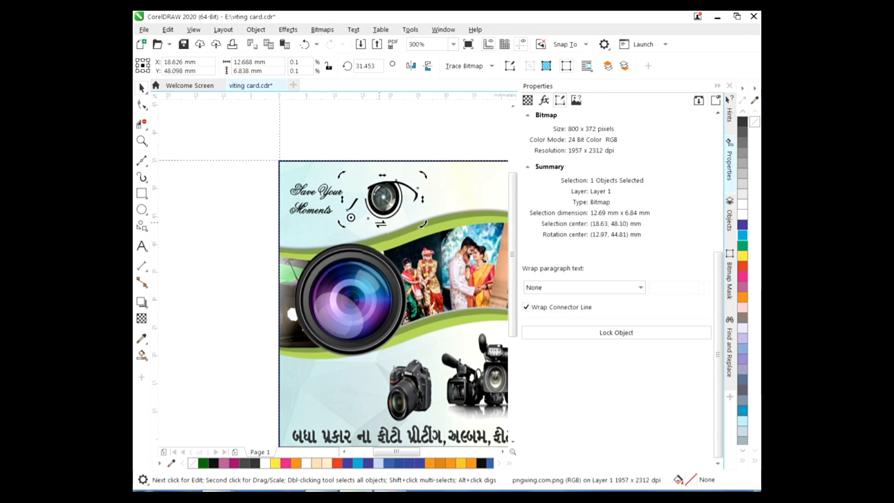
drag(381, 224, 383, 224)
click(214, 161)
Fine-tune the tagline's position beside the eye and nudge the large lens photo left
click(313, 195)
drag(312, 195, 364, 174)
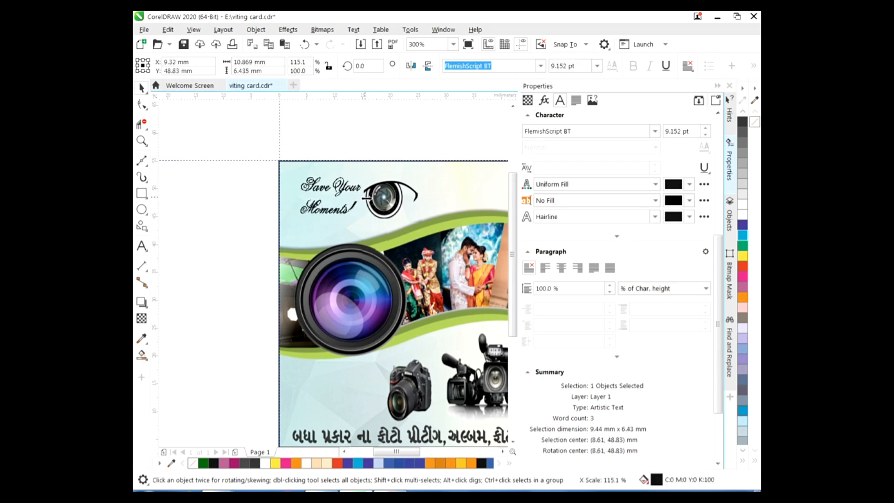
drag(289, 209, 280, 210)
click(382, 209)
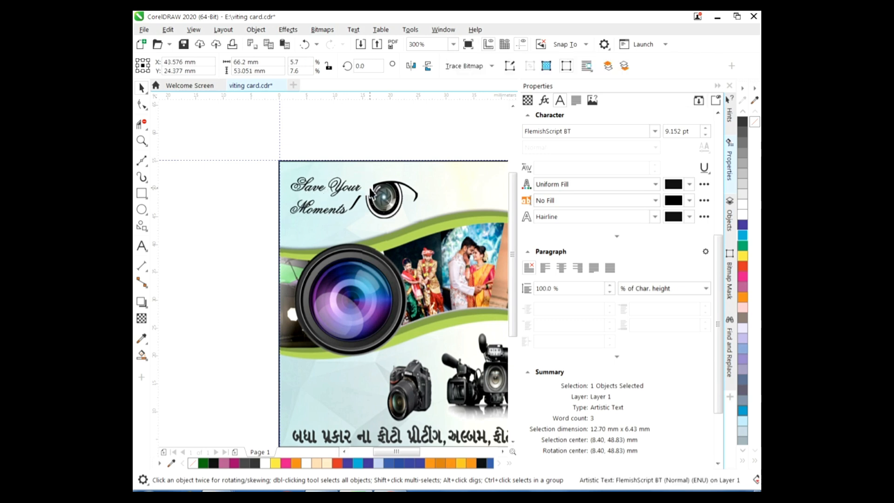
click(368, 191)
key(Left)
key(Left)
key(Left)
key(Left)
key(Left)
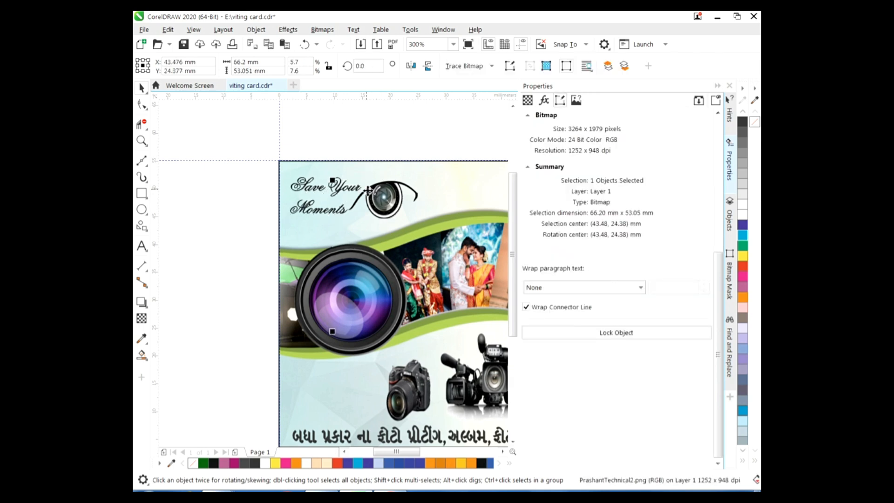
click(220, 219)
Select the Save Your Moments tagline to check its final placement
click(326, 212)
click(327, 215)
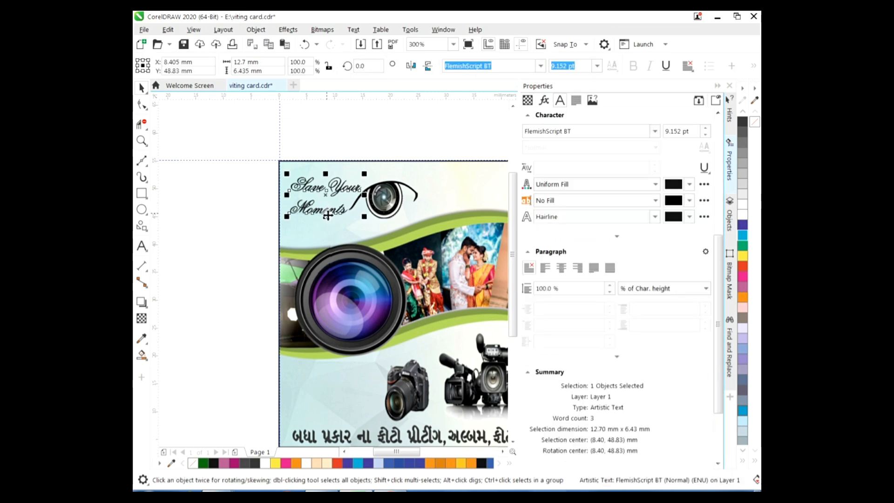
click(368, 139)
drag(411, 452, 440, 451)
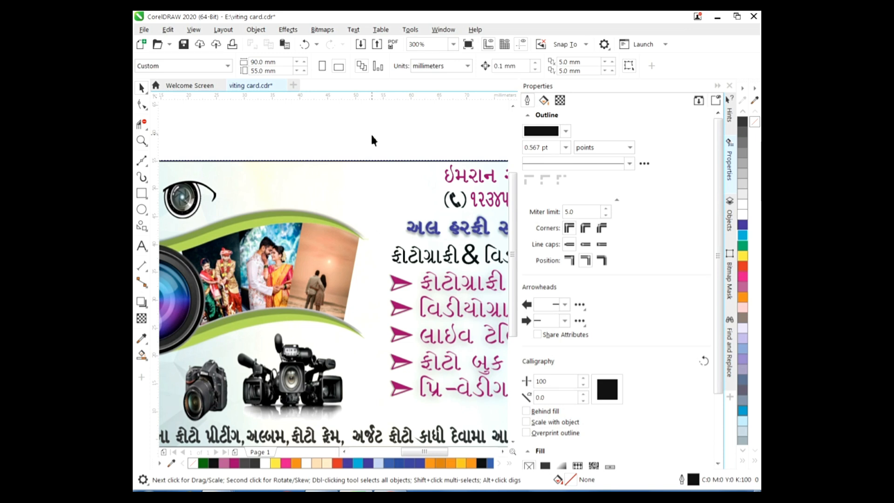
Export the card to Local Disk 02 (E:) as an RGB 24-bit PNG named 'viting card'
scroll(371, 139, down, 2)
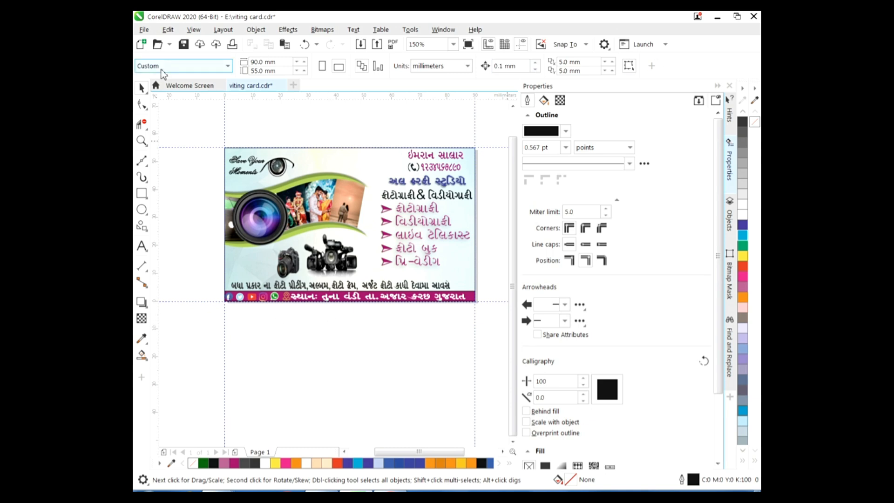
click(144, 29)
click(180, 232)
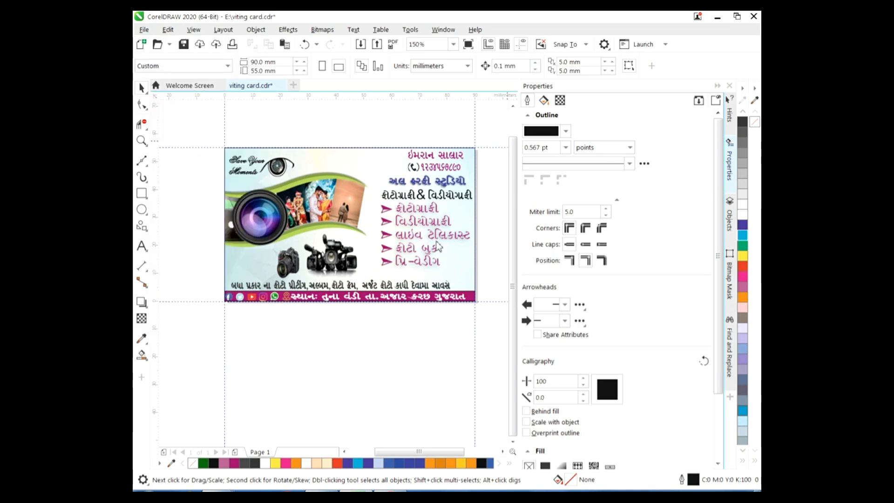
scroll(735, 201, down, 6)
click(319, 297)
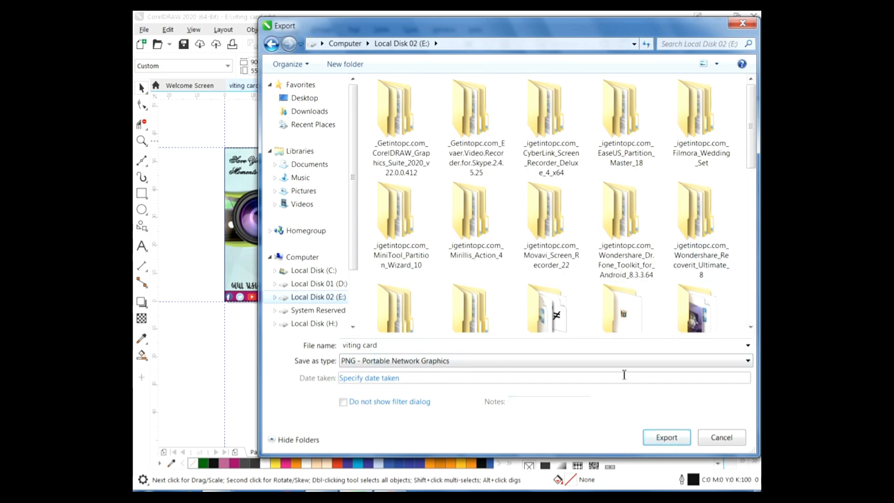
click(665, 440)
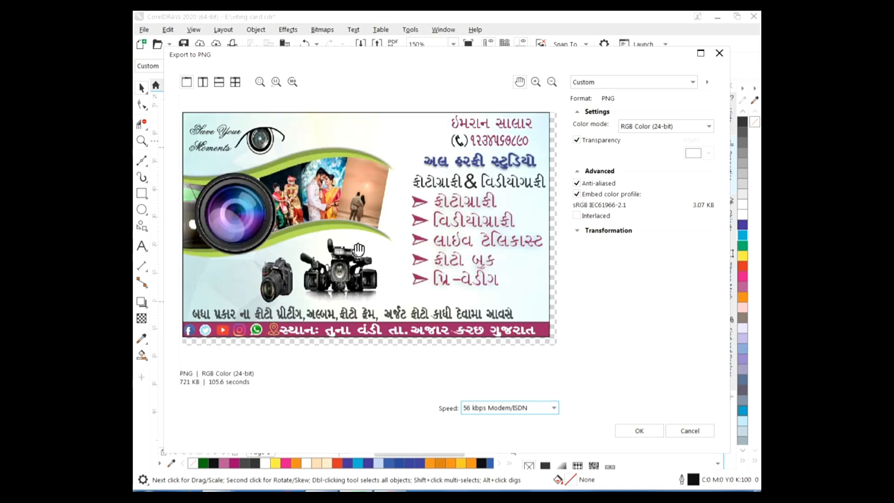
drag(538, 333, 543, 341)
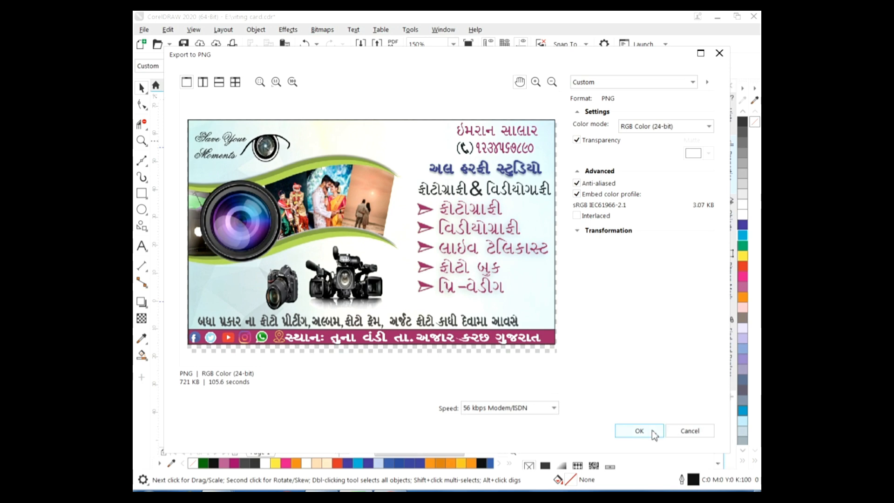
click(640, 430)
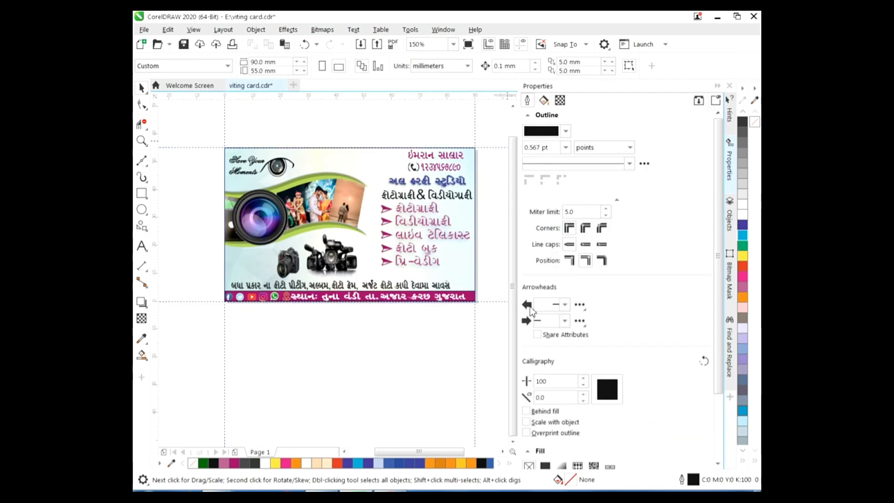
Save the drawing as 'viting card.cdr', replacing the existing file
click(144, 29)
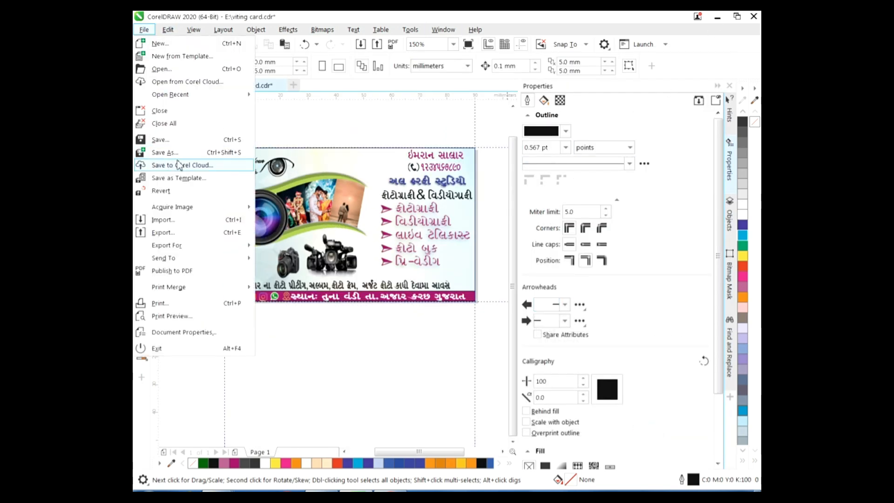
click(161, 149)
drag(749, 141, 750, 310)
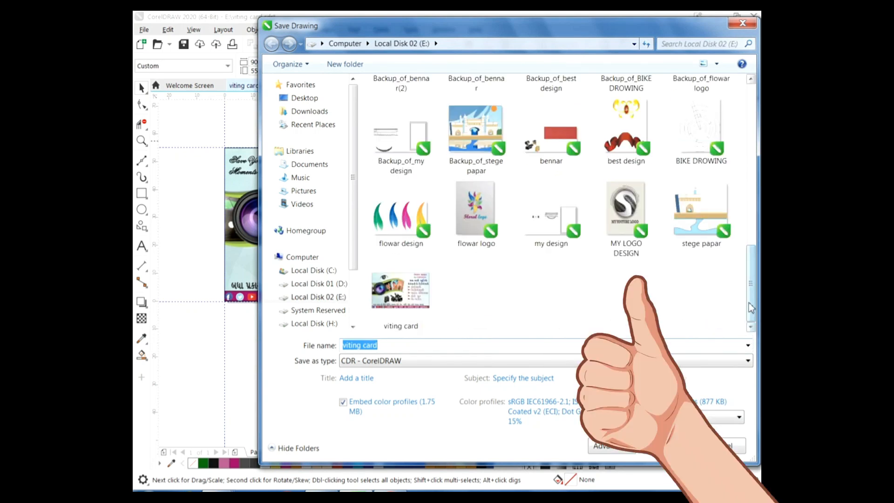
key(Return)
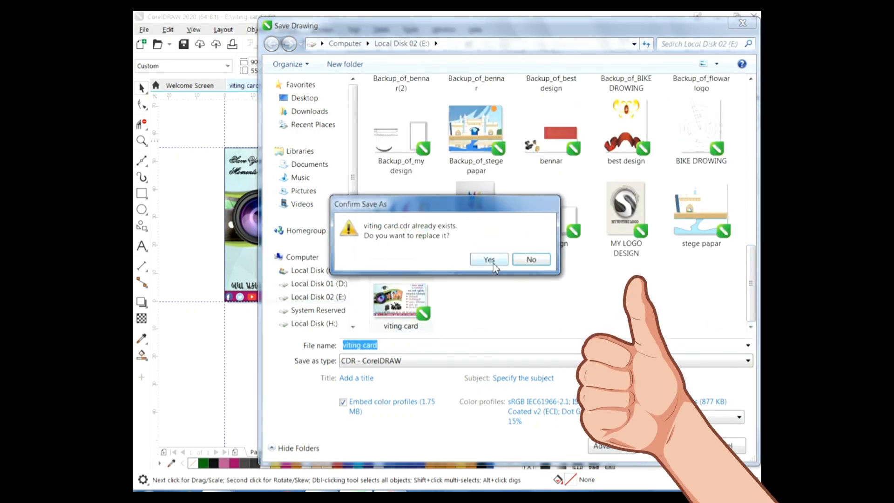
click(493, 264)
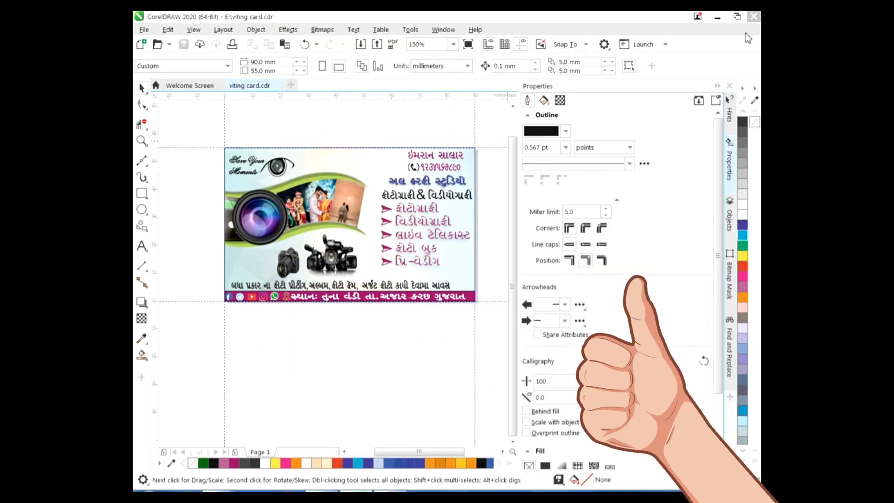